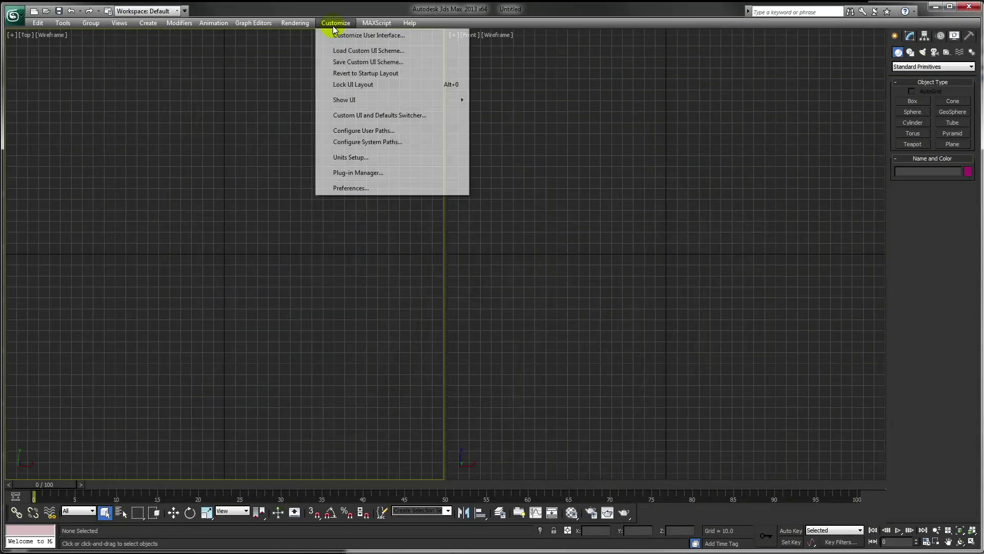
# Set both the display units and system unit scale to millimetres.
pyautogui.click(352, 158)
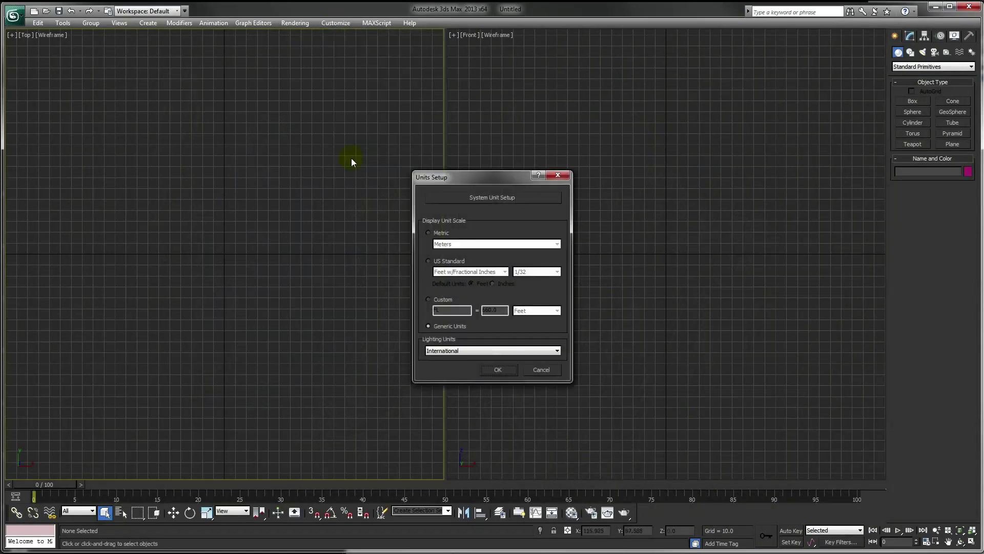
pyautogui.click(441, 233)
pyautogui.click(453, 244)
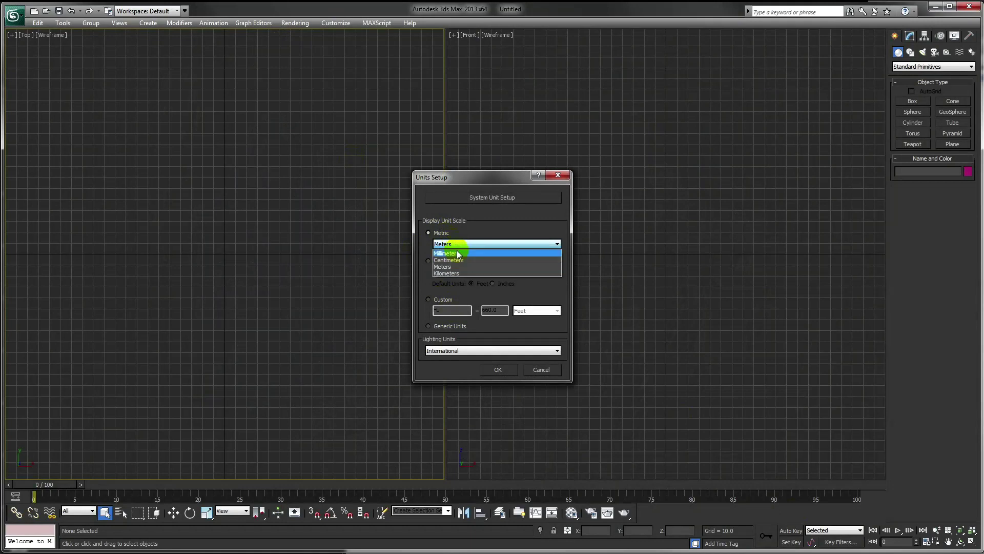
pyautogui.click(456, 253)
pyautogui.click(505, 197)
pyautogui.click(528, 246)
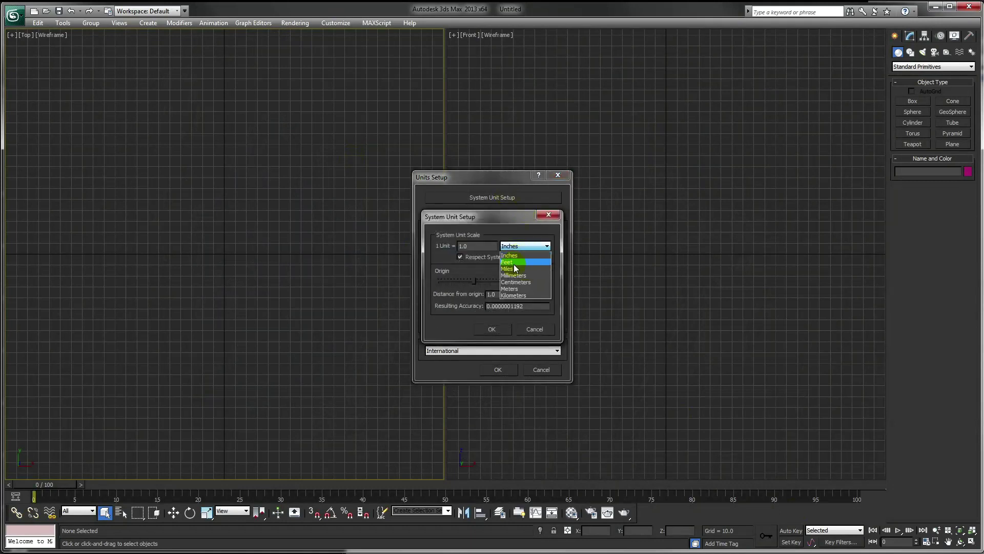
pyautogui.click(513, 276)
pyautogui.click(491, 329)
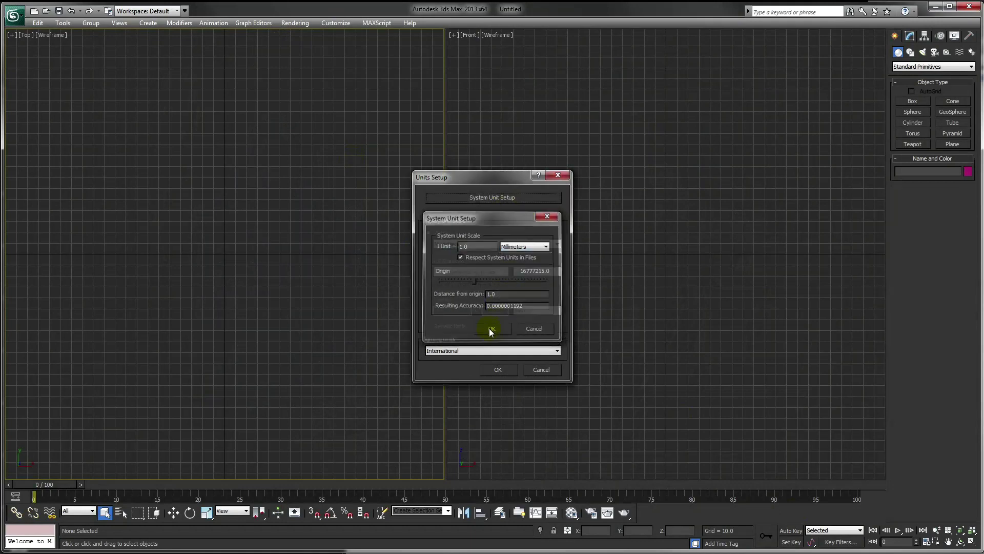
pyautogui.click(498, 370)
pyautogui.click(920, 112)
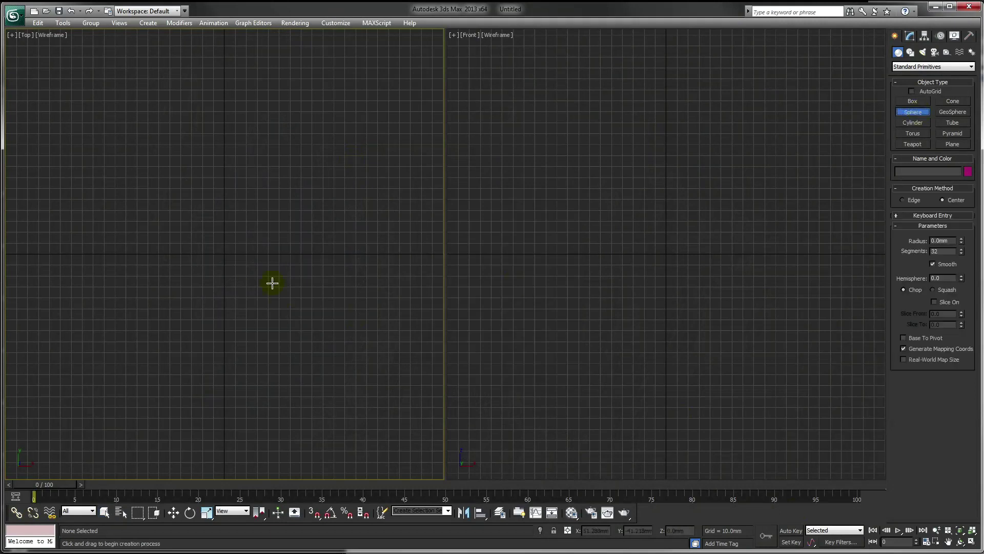
# Create a sphere in the Top view and centre it at X 0, Y 0.
pyautogui.moveTo(223, 254); pyautogui.dragTo(260, 277)
pyautogui.rightClick(259, 281)
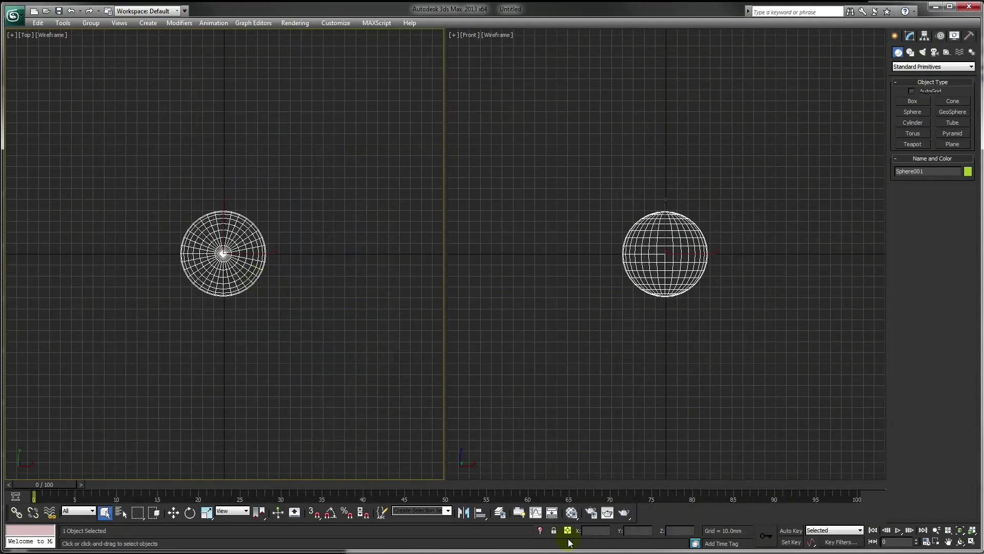
pyautogui.click(174, 512)
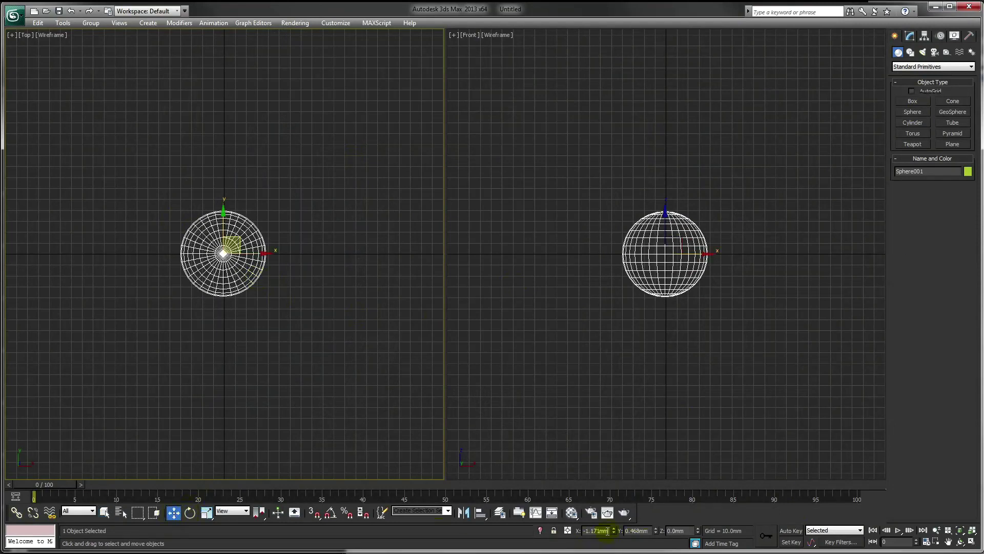
pyautogui.write('0')
pyautogui.press('Tab')
pyautogui.write('0')
pyautogui.press('Tab')
pyautogui.press('Tab')
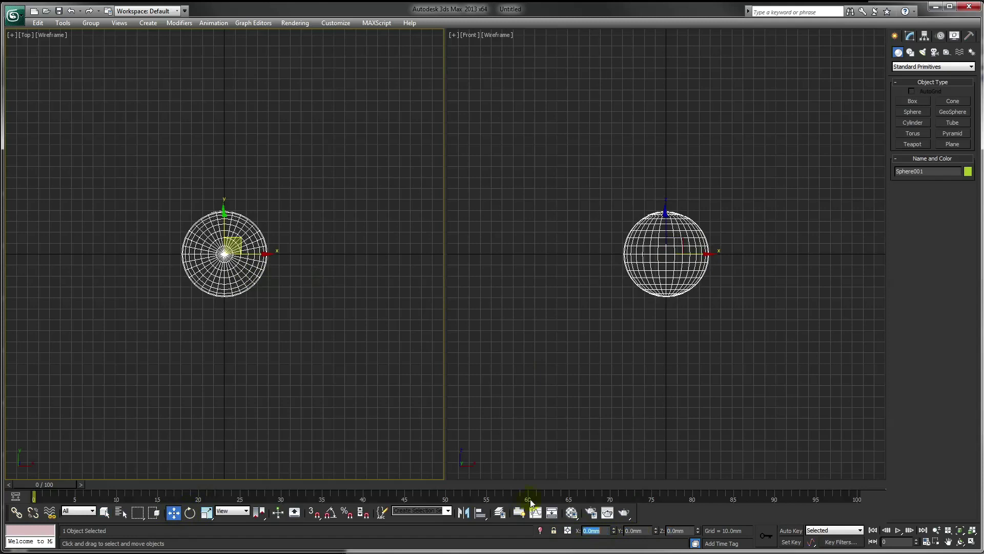
# Raise the sphere above the grid in the Front view and give it 64 segments.
pyautogui.click(649, 231)
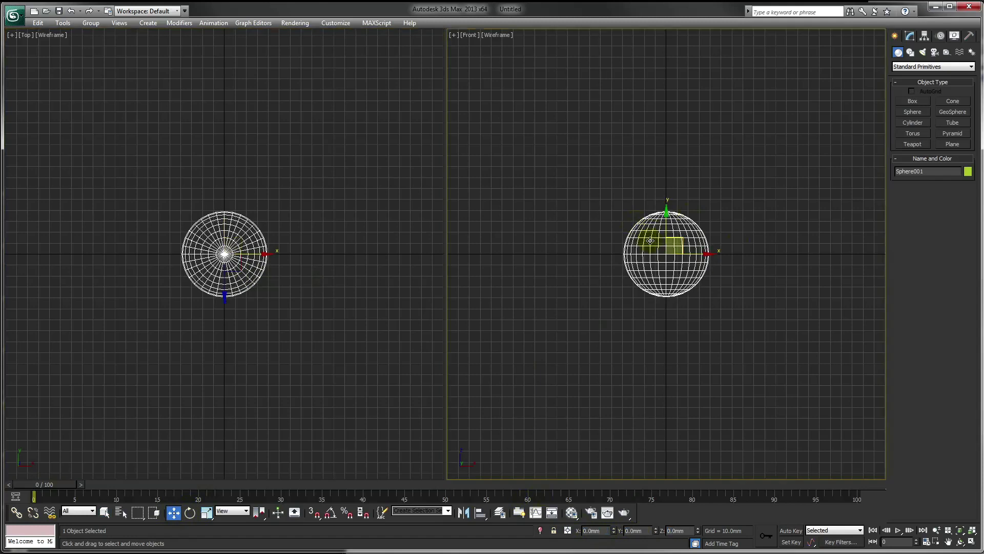
pyautogui.moveTo(667, 228); pyautogui.dragTo(667, 184)
pyautogui.click(910, 36)
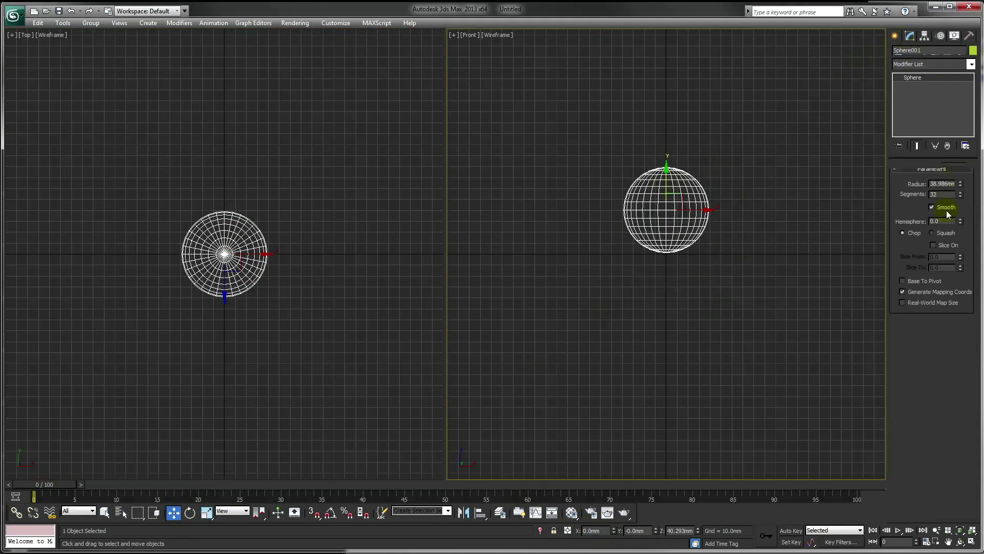
pyautogui.doubleClick(942, 194)
pyautogui.write('64')
pyautogui.press('Return')
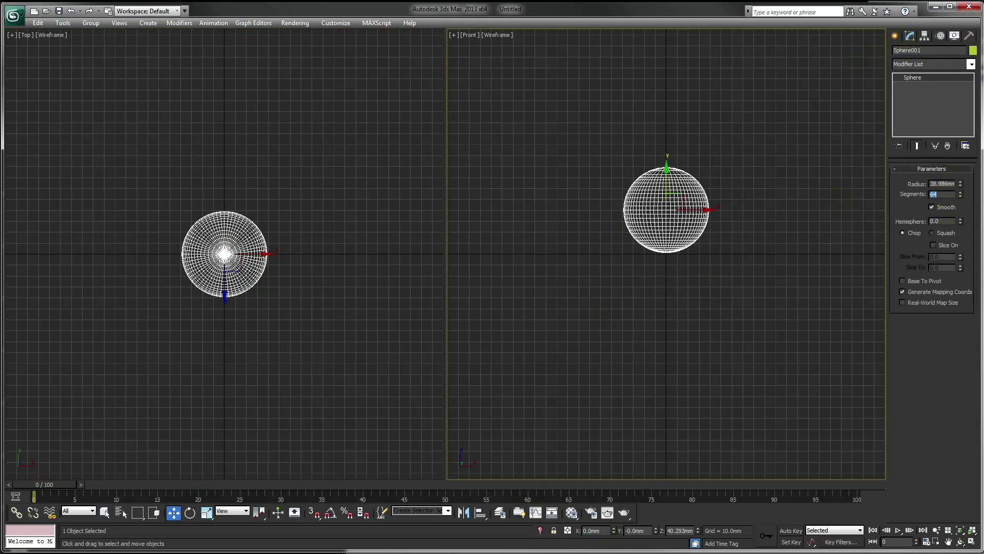
pyautogui.click(895, 36)
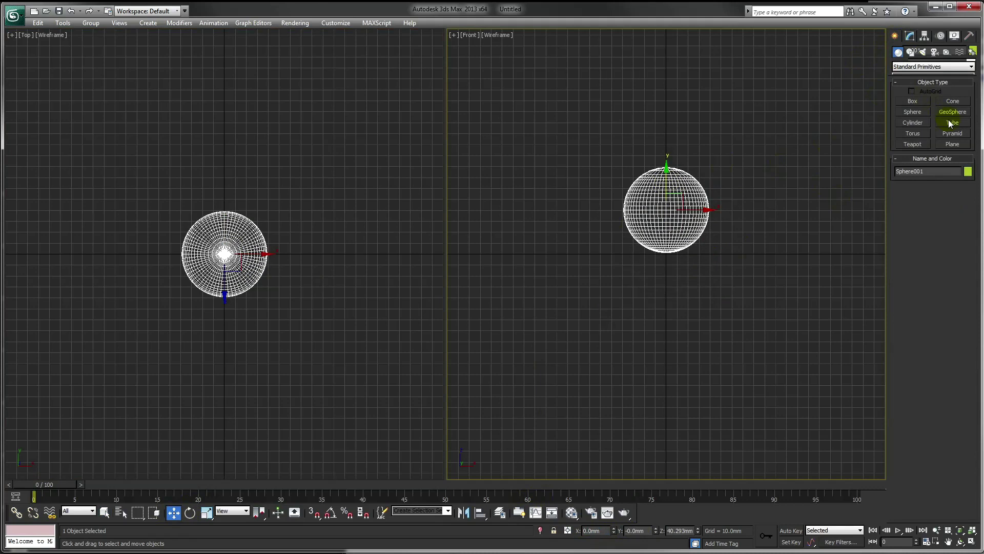
pyautogui.click(953, 145)
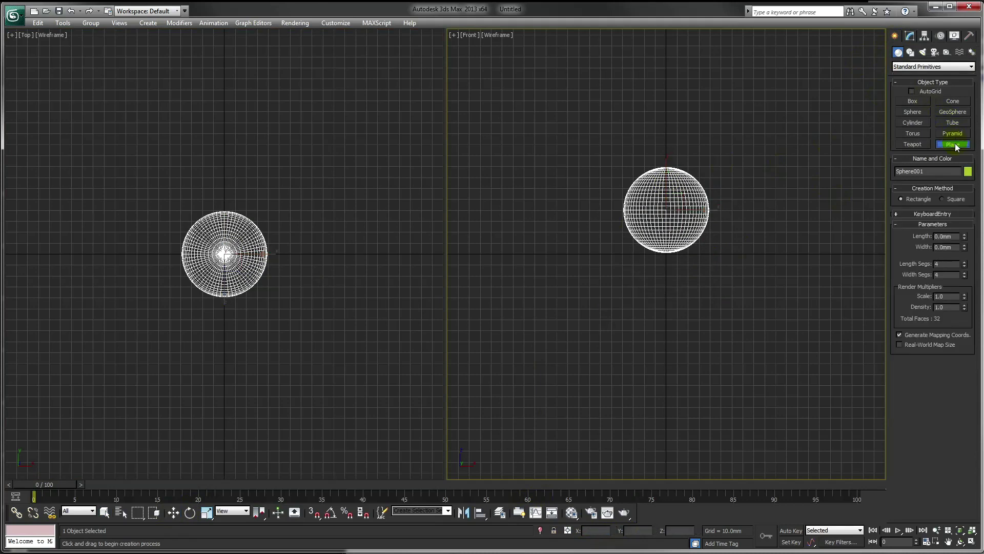
# Draw a large plane around the sphere with 2 by 2 segments.
pyautogui.scroll(-5, 242, 220)
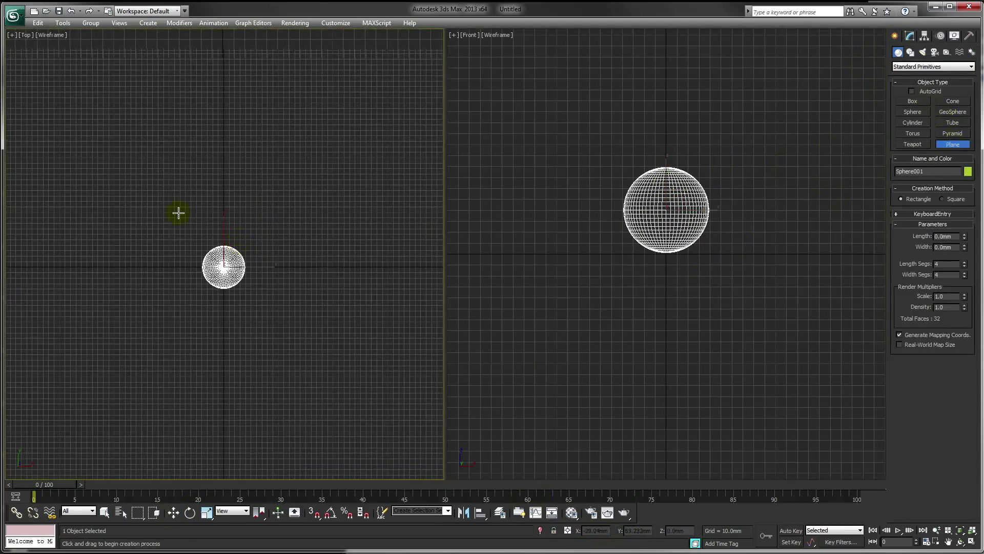
pyautogui.moveTo(58, 138); pyautogui.dragTo(384, 392)
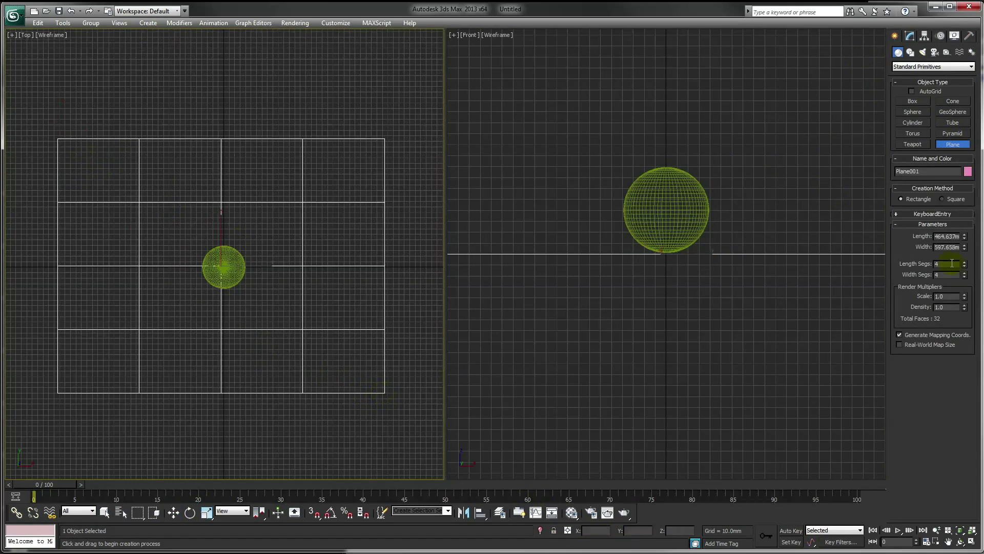
pyautogui.press('Tab')
pyautogui.write('2')
pyautogui.press('Tab')
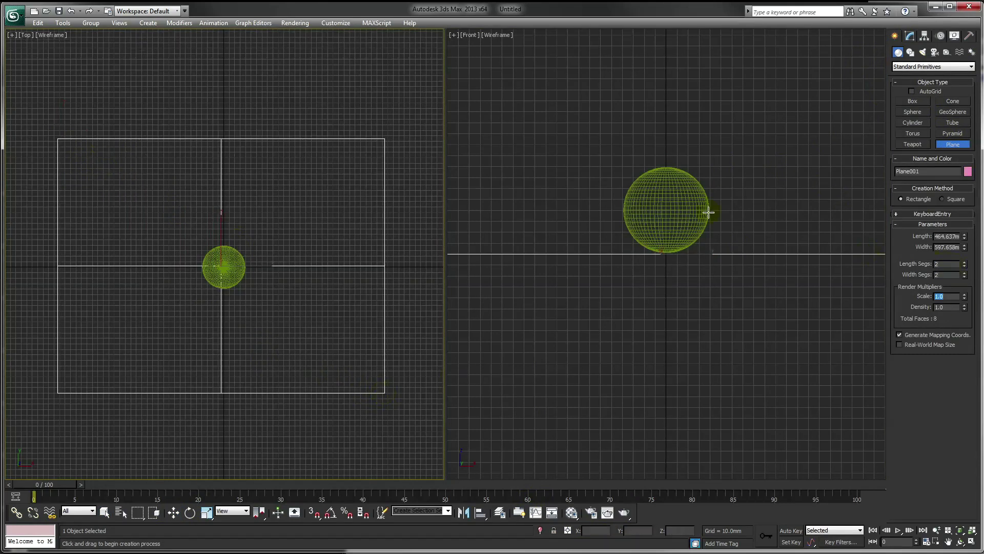
pyautogui.rightClick(650, 252)
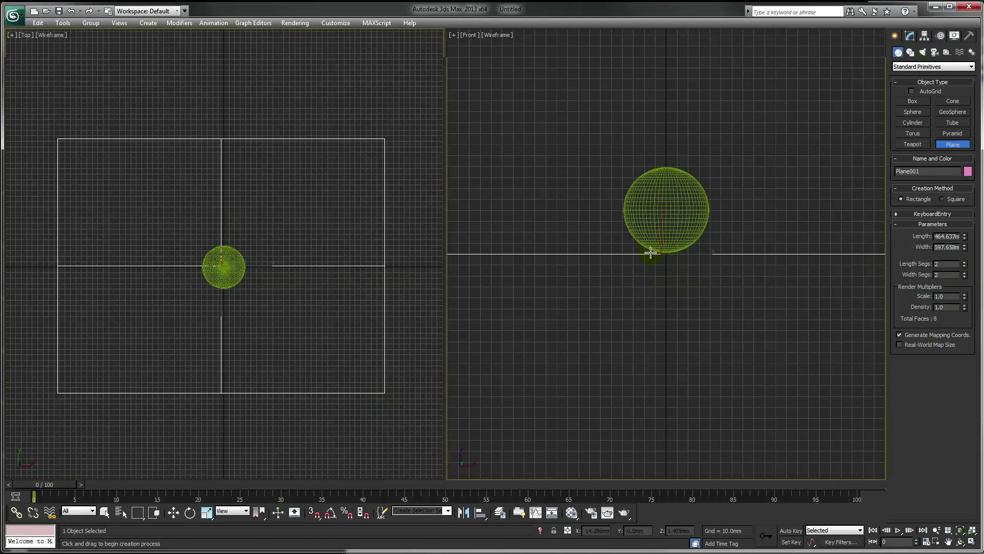
# Convert the plane to Editable Poly and extrude its back edge upward into a backdrop wall.
pyautogui.press('w')
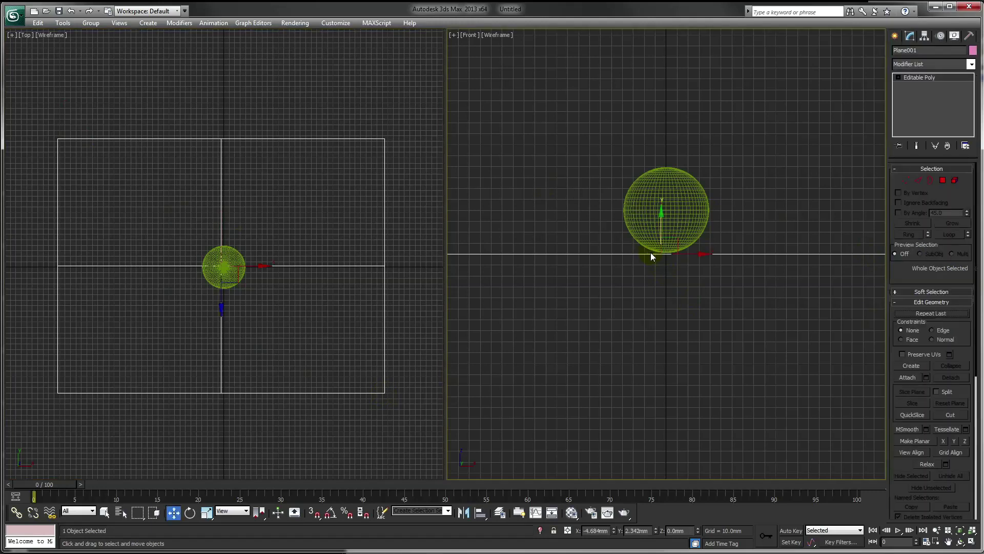
pyautogui.press('l')
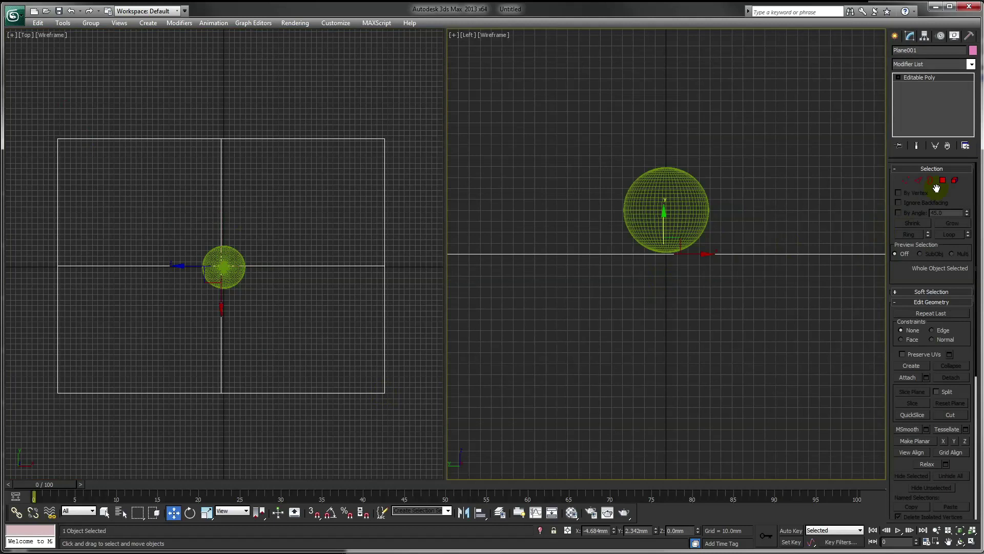
pyautogui.click(918, 180)
pyautogui.moveTo(670, 223); pyautogui.dragTo(784, 265, button='middle')
pyautogui.scroll(-2, 784, 265)
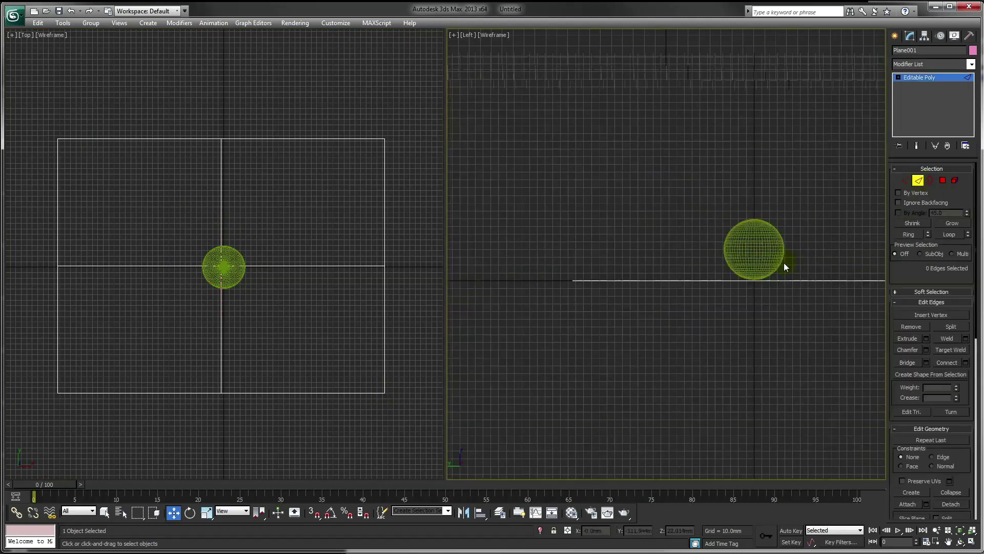
pyautogui.scroll(-2, 784, 263)
pyautogui.moveTo(590, 221); pyautogui.dragTo(626, 339)
pyautogui.moveTo(853, 183); pyautogui.dragTo(852, 183)
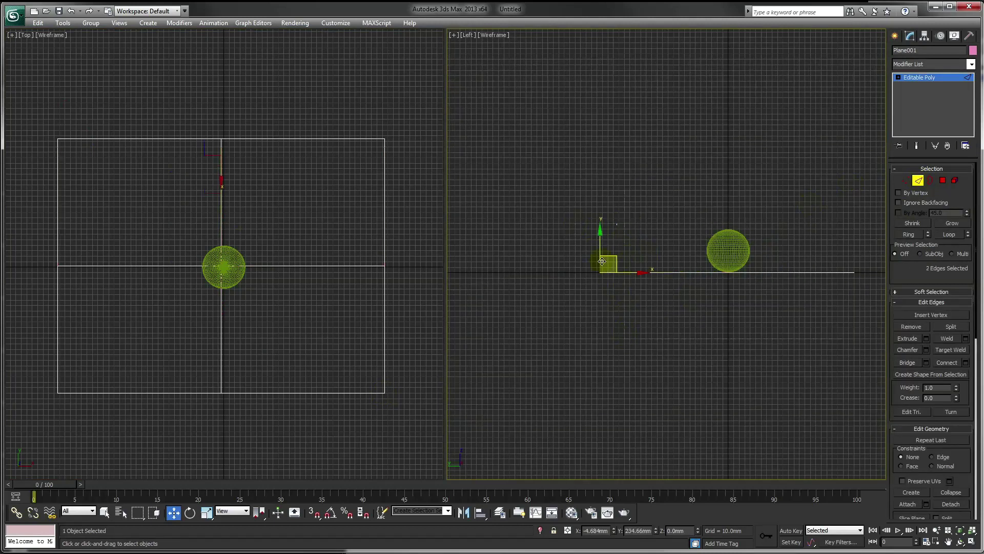
pyautogui.moveTo(614, 254)
pyautogui.keyDown('shift'); pyautogui.mouseDown()
pyautogui.moveTo(570, 215)
pyautogui.moveTo(537, 149)
pyautogui.moveTo(541, 29)
pyautogui.mouseUp(); pyautogui.keyUp('shift')
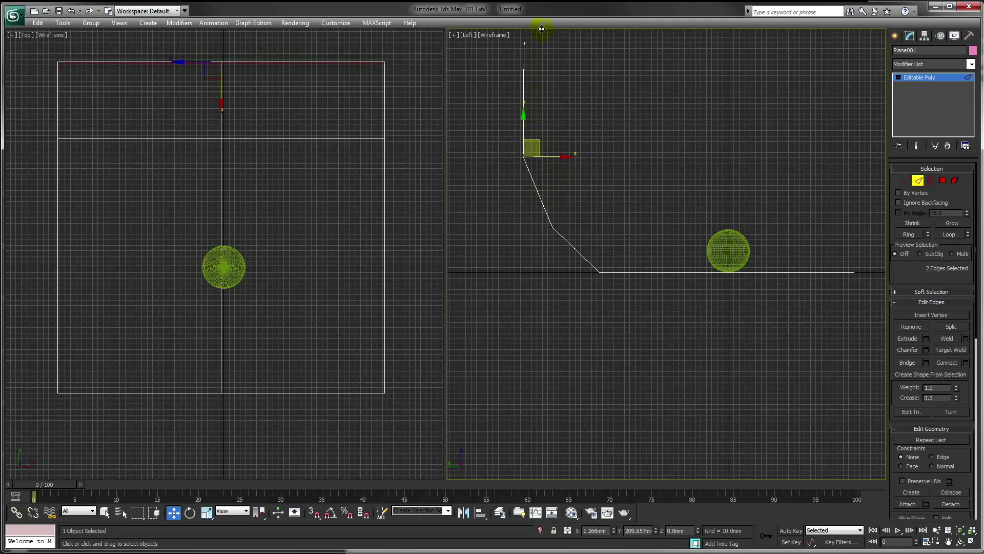
pyautogui.click(918, 180)
pyautogui.click(971, 64)
pyautogui.moveTo(972, 82); pyautogui.dragTo(970, 446)
# Add TurboSmooth with 3 iterations and show the angled view in Shaded mode.
pyautogui.click(918, 436)
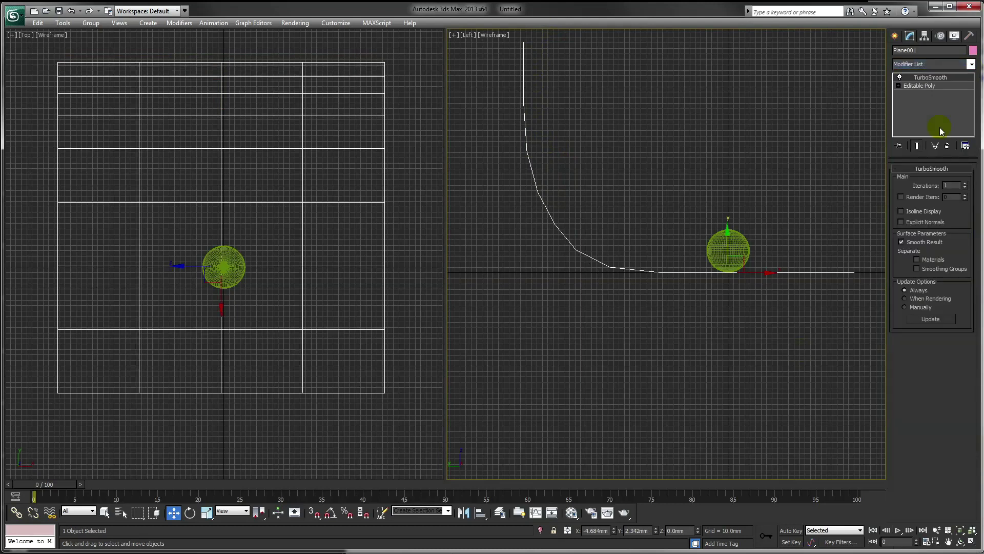
pyautogui.click(967, 184)
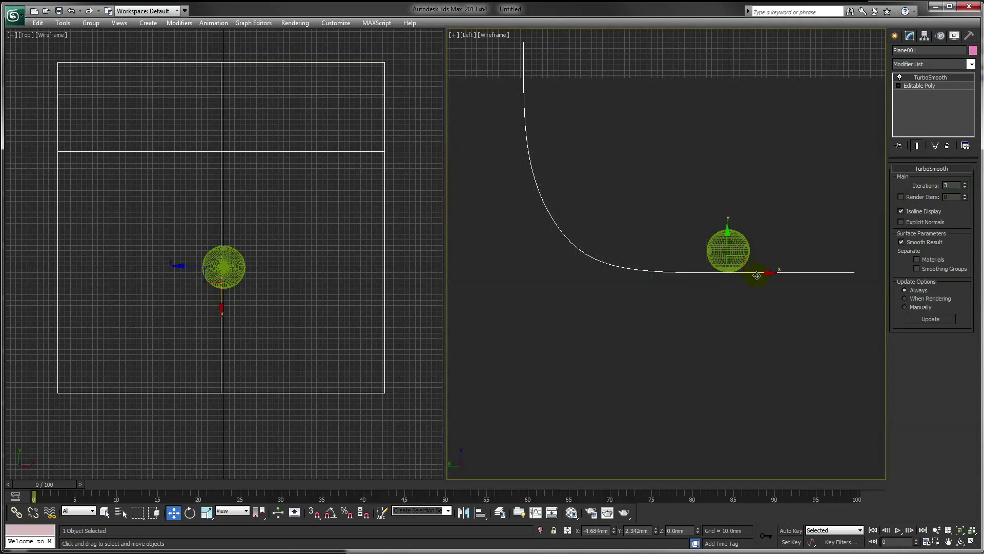
pyautogui.keyDown('alt'); pyautogui.moveTo(752, 268); pyautogui.dragTo(686, 315, button='middle'); pyautogui.keyUp('alt')
pyautogui.press('F3')
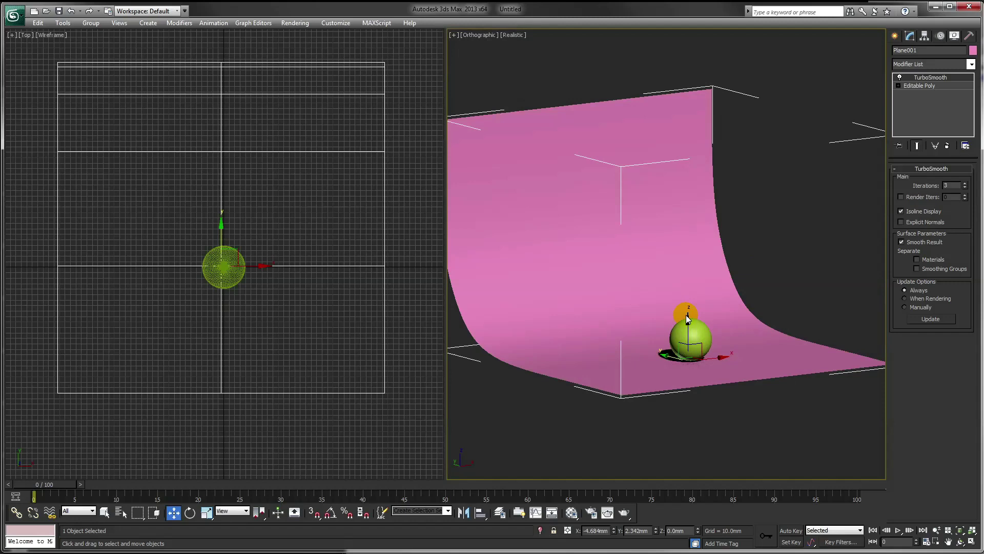
pyautogui.click(519, 36)
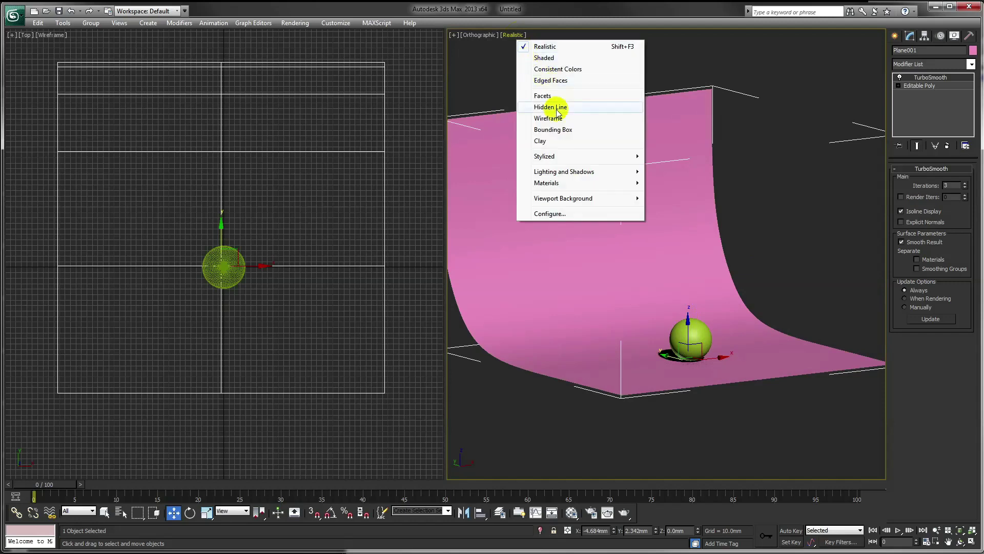
pyautogui.click(544, 61)
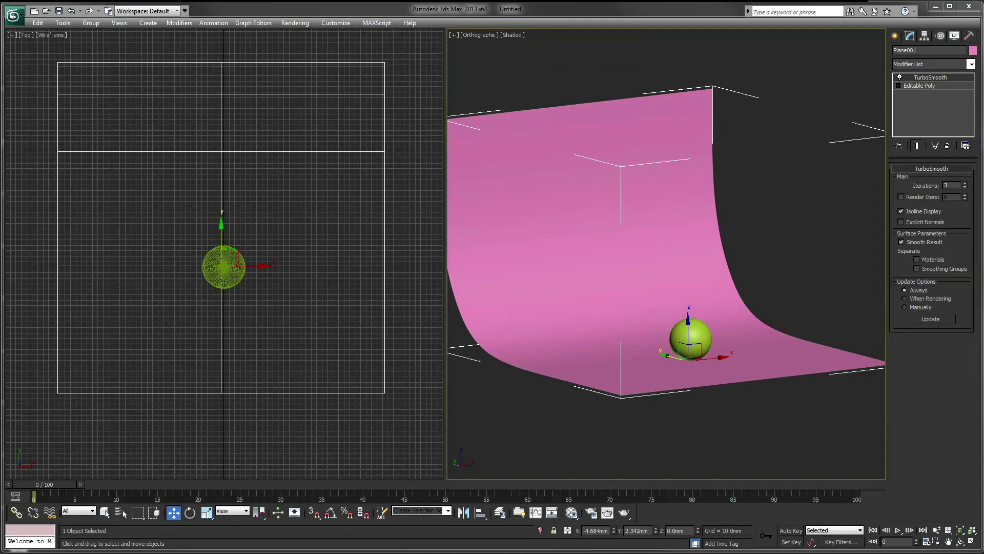
pyautogui.click(335, 22)
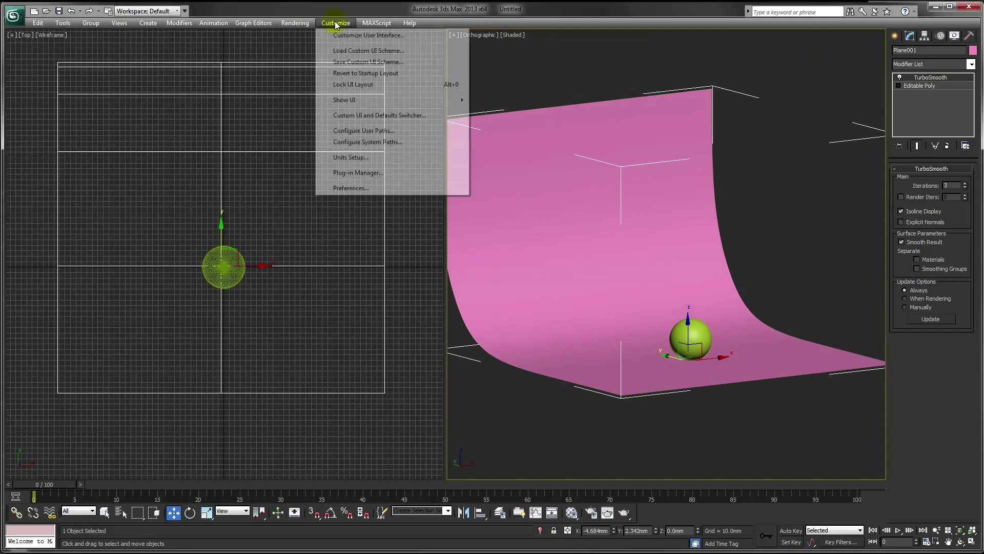
pyautogui.moveTo(299, 26)
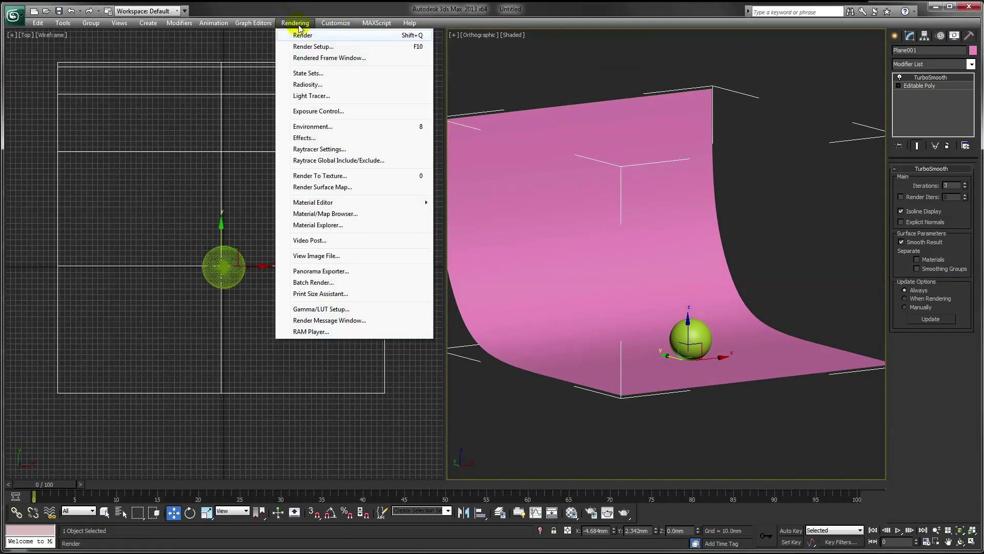
pyautogui.click(313, 309)
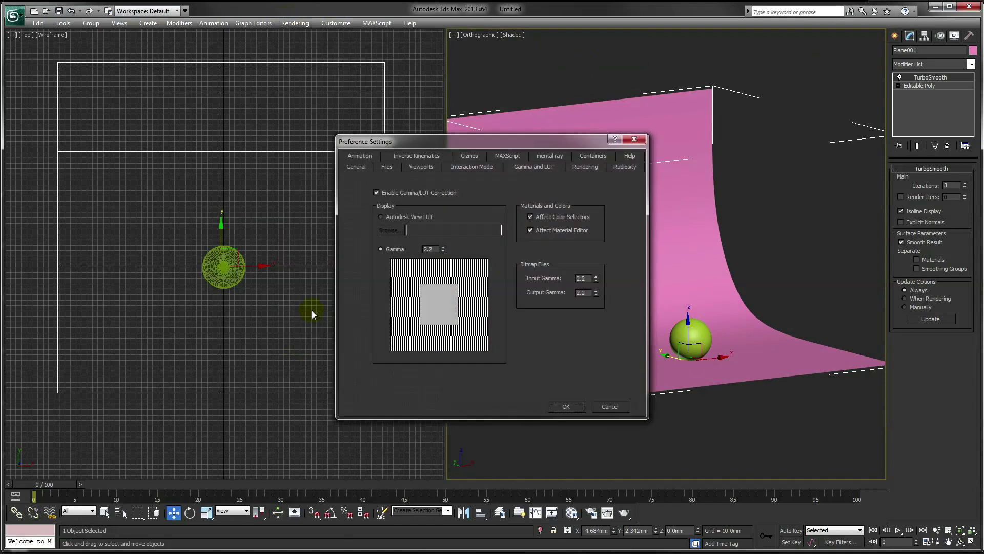
pyautogui.click(388, 193)
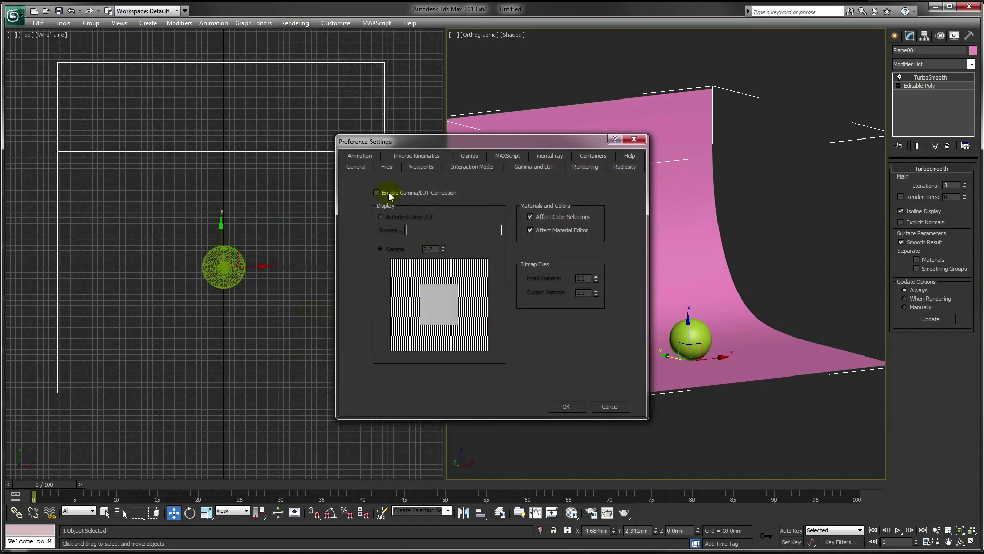
pyautogui.click(389, 194)
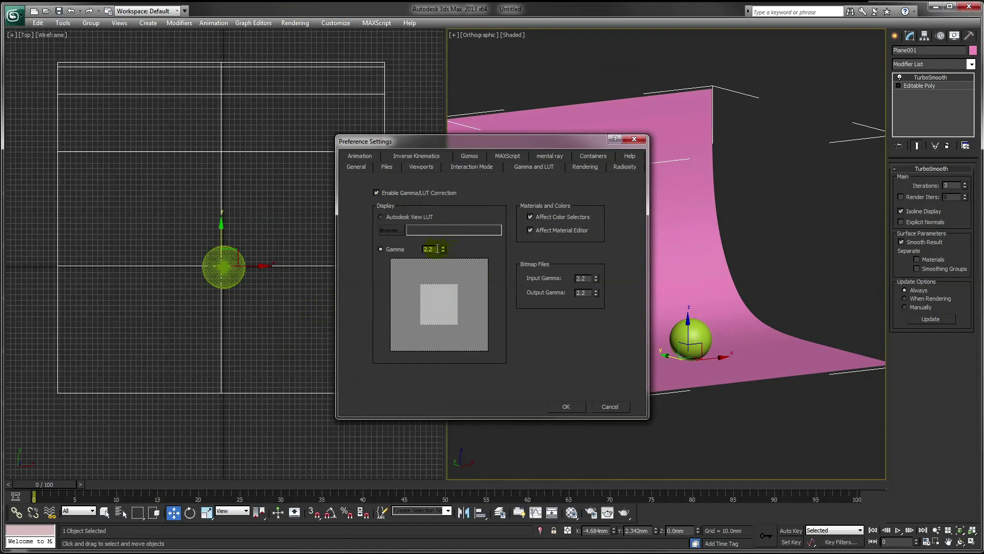
pyautogui.doubleClick(586, 278)
pyautogui.doubleClick(589, 290)
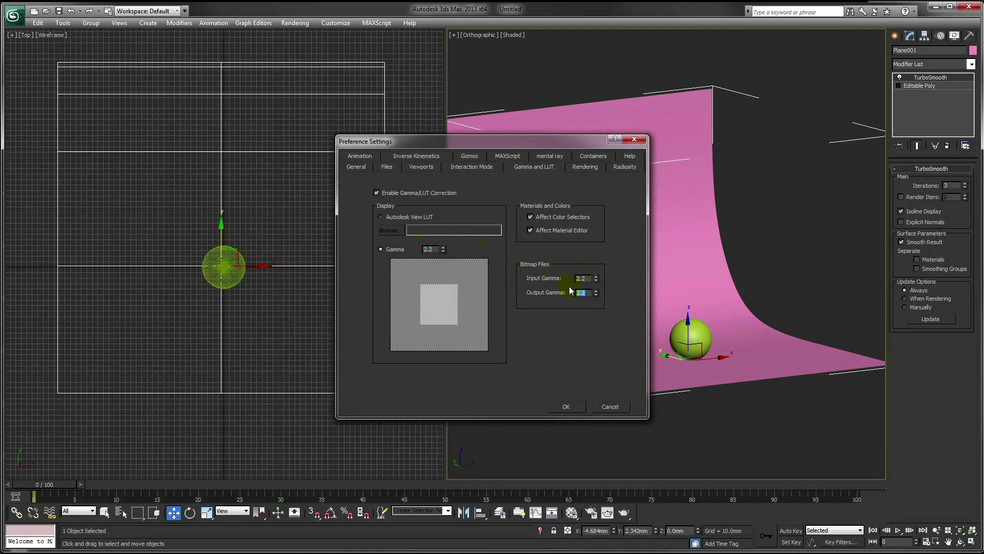
pyautogui.click(566, 406)
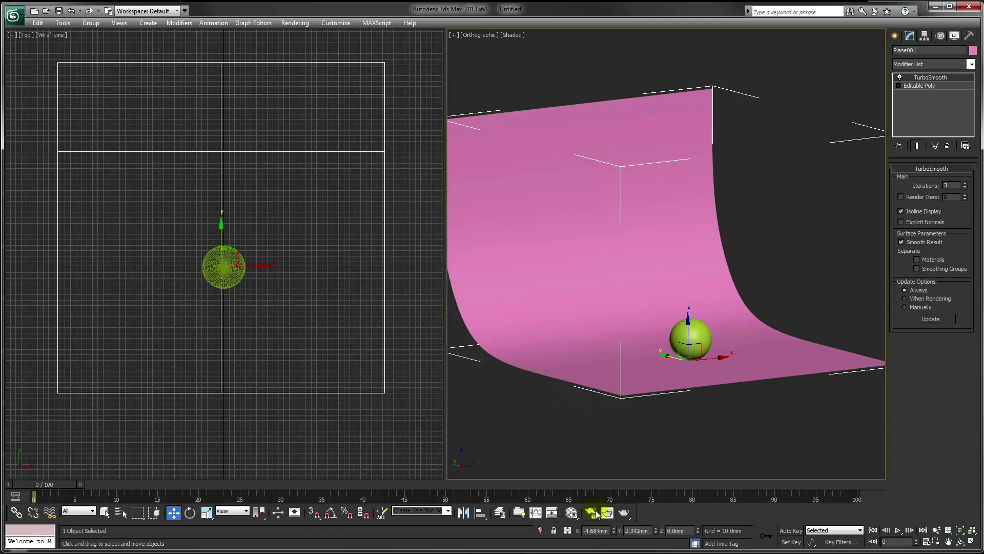
# Assign V-Ray Adv 2.30.01 as the production renderer.
pyautogui.click(593, 513)
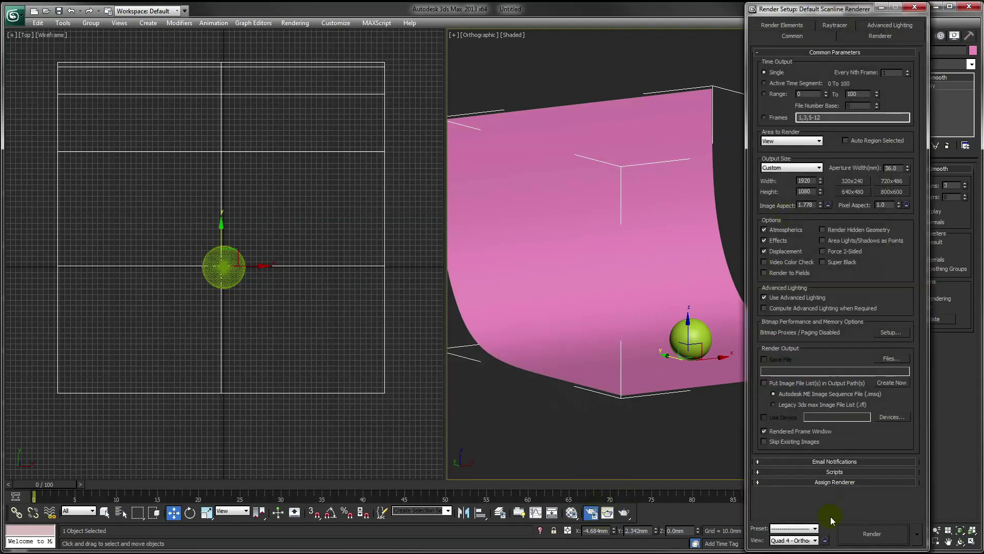
pyautogui.click(826, 482)
pyautogui.click(893, 469)
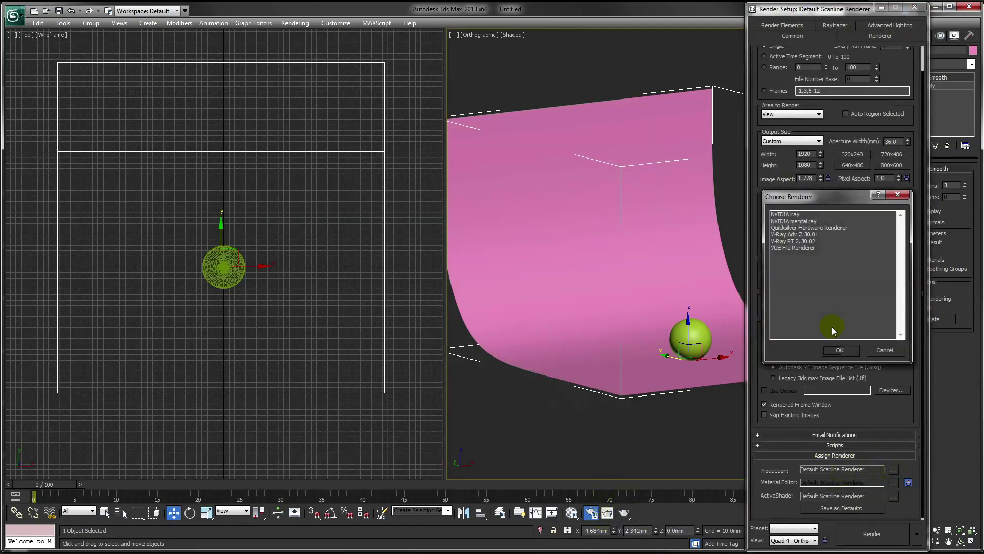
pyautogui.doubleClick(787, 236)
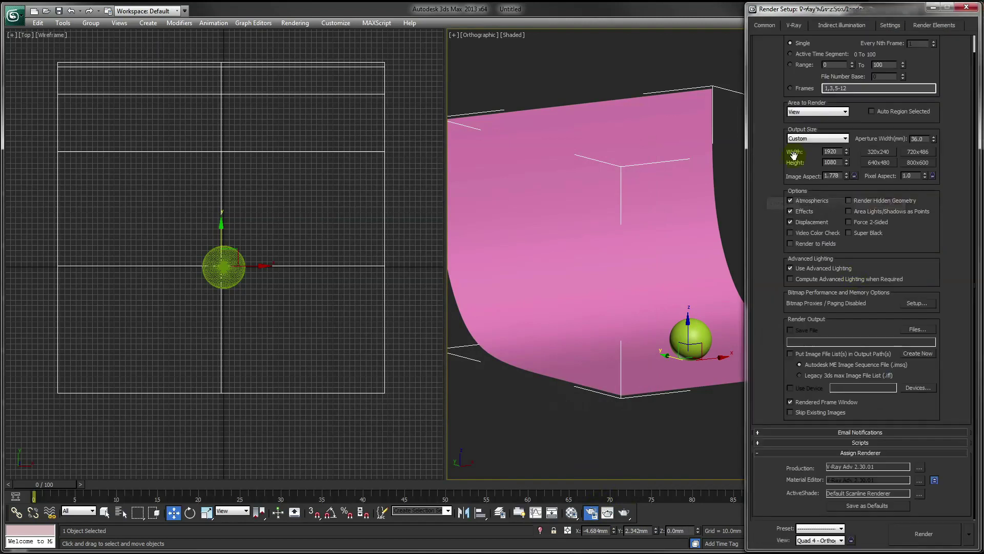
# Set colour-mapping gamma to 2.2 and the antialiasing filter to Mitchell-Netravali.
pyautogui.click(795, 30)
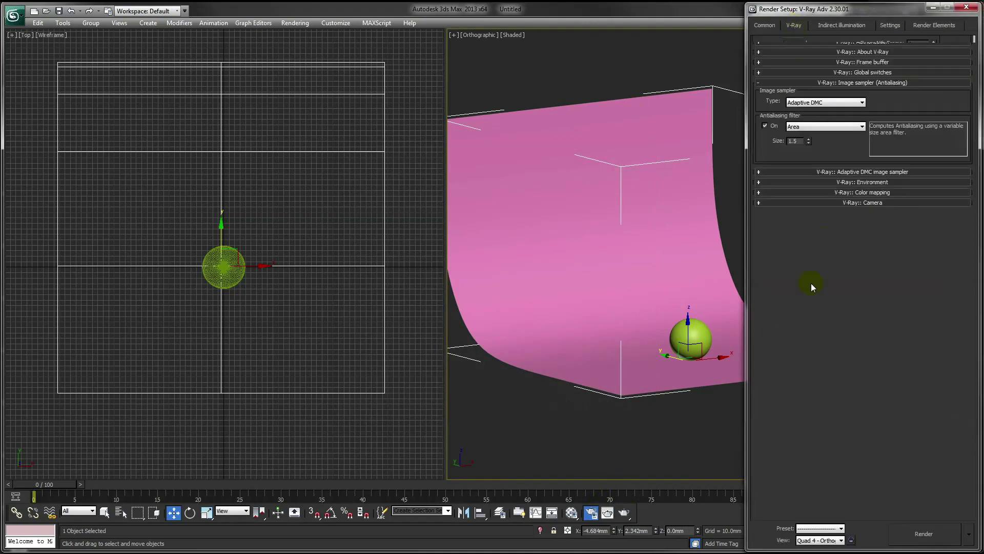
pyautogui.click(852, 193)
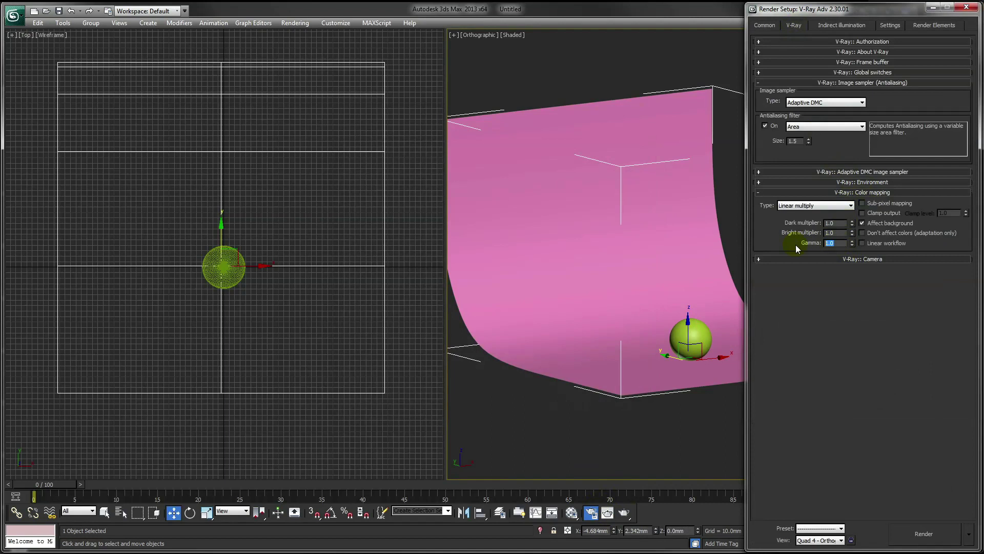
pyautogui.write('2.2')
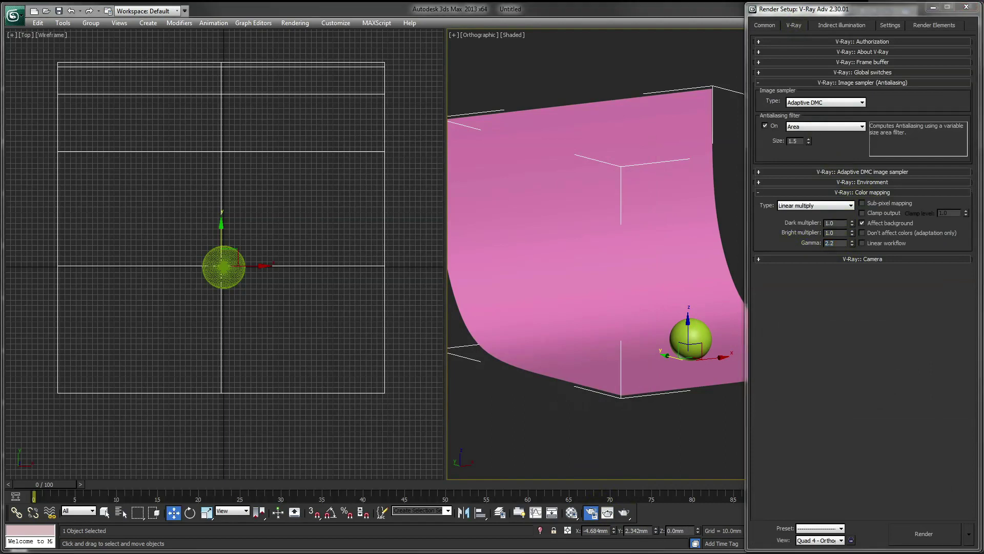
pyautogui.click(839, 128)
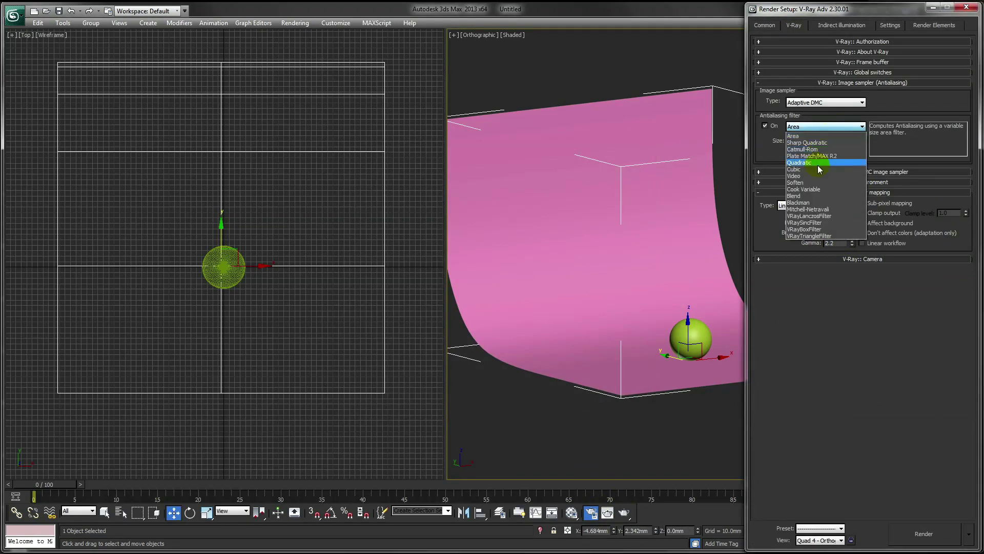
pyautogui.click(809, 210)
# Add a VRayHDRI map to the reflection/refraction environment override.
pyautogui.click(829, 172)
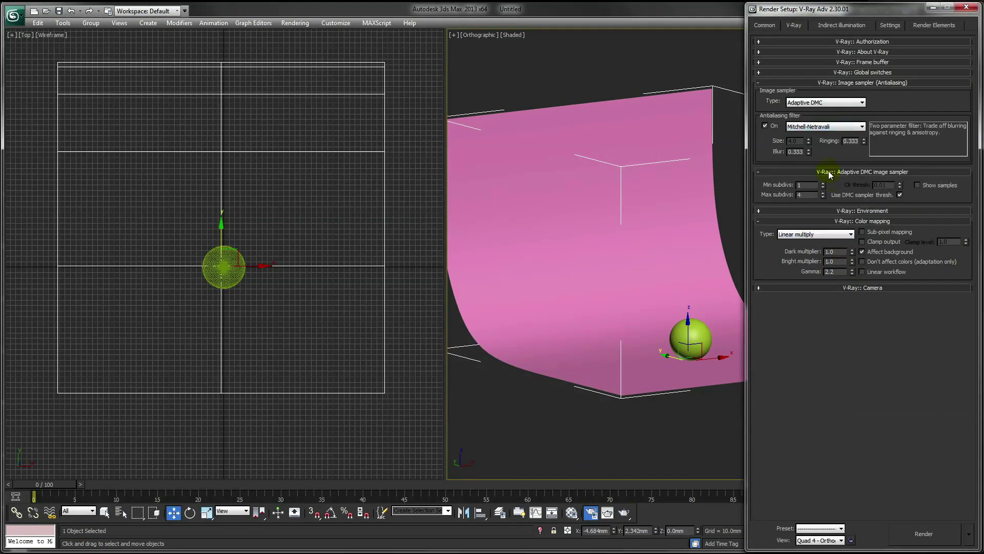
pyautogui.click(850, 211)
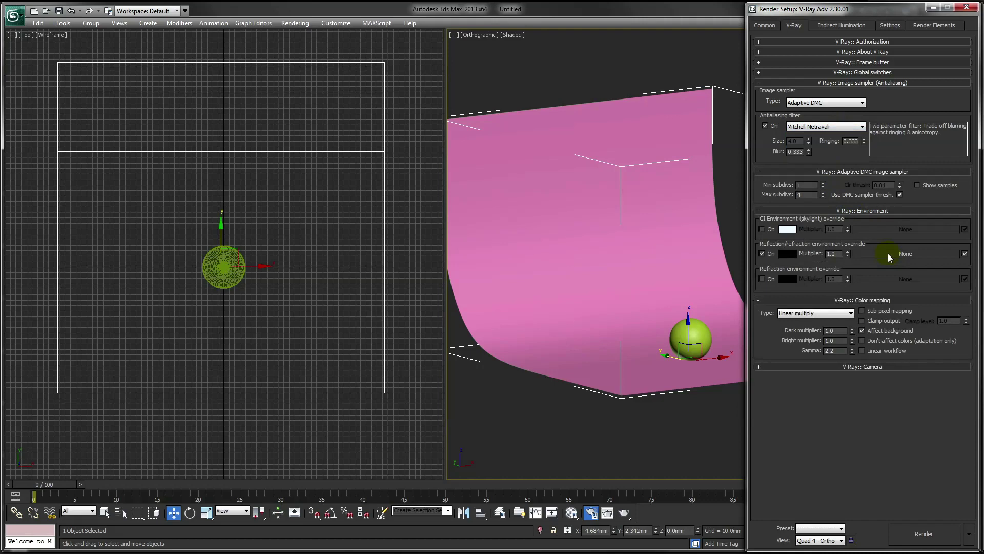
pyautogui.click(888, 253)
pyautogui.scroll(-4, 586, 309)
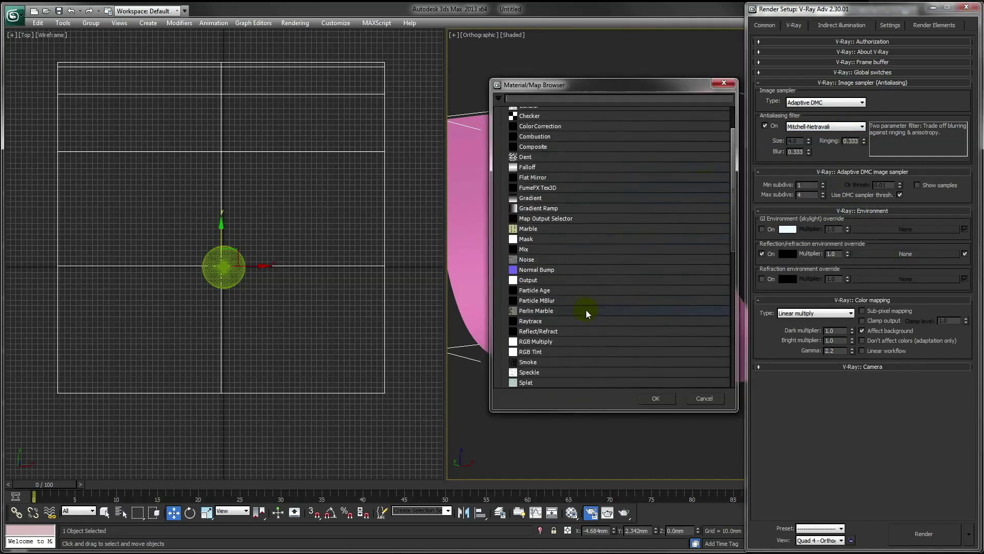
pyautogui.scroll(-6, 574, 318)
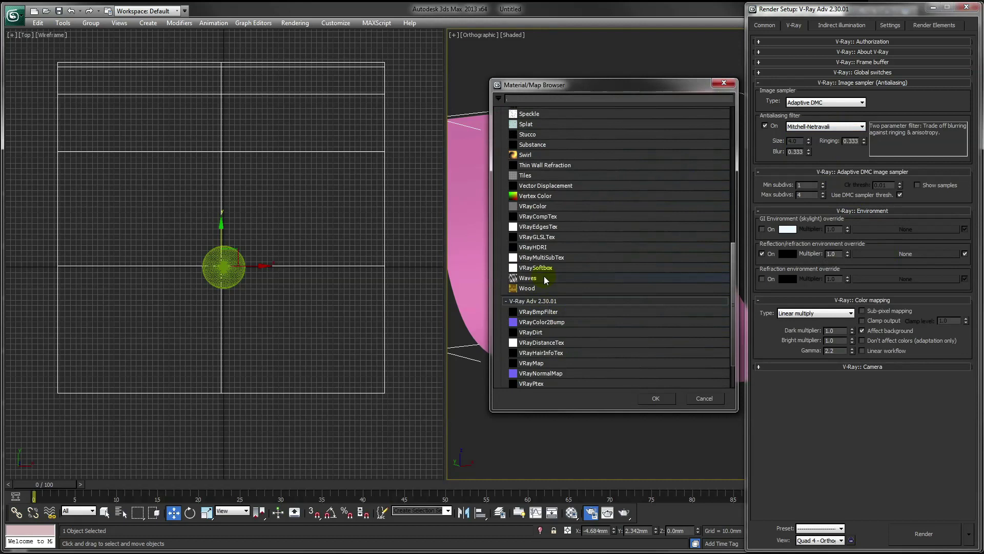
pyautogui.click(536, 248)
pyautogui.doubleClick(537, 248)
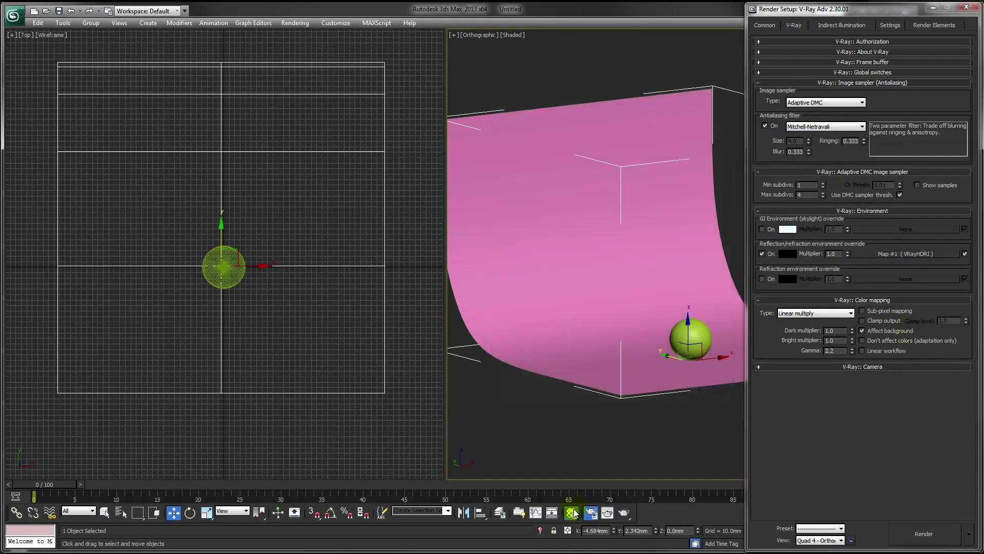
pyautogui.click(574, 509)
pyautogui.moveTo(867, 10); pyautogui.dragTo(594, 14)
# Instance Map #1 into the Material Editor and load 18_2.hdr with 3ds Max standard mapping.
pyautogui.moveTo(900, 255); pyautogui.dragTo(546, 49)
pyautogui.click(585, 310)
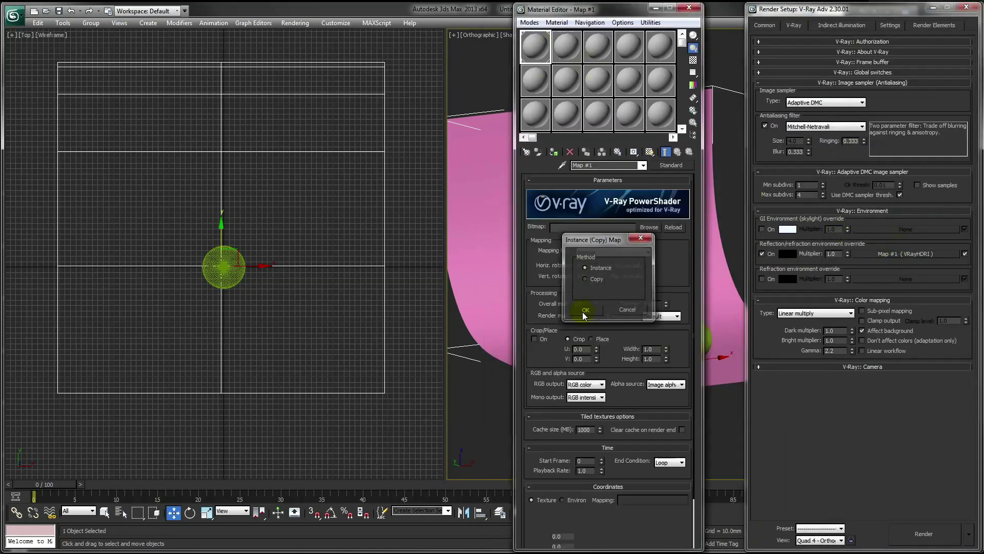
pyautogui.click(647, 229)
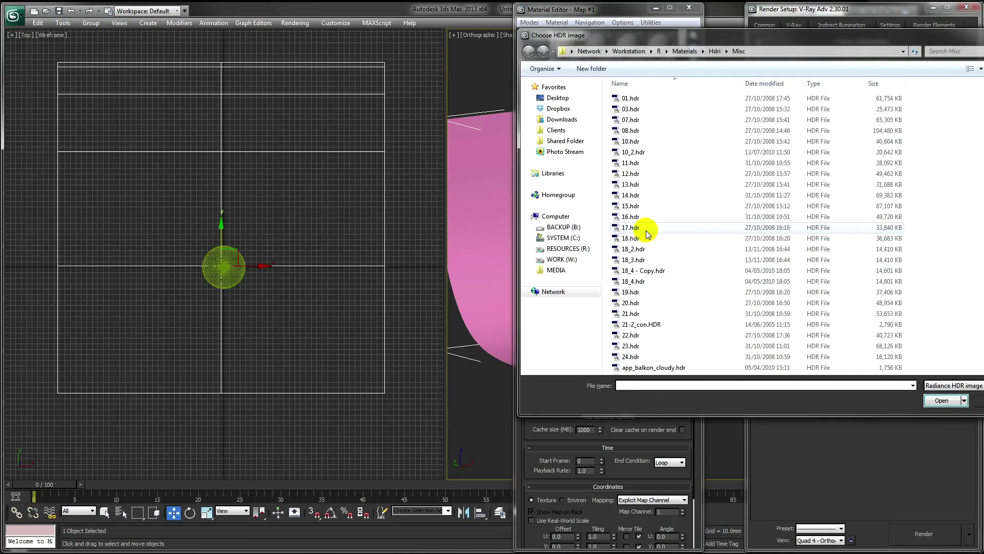
pyautogui.doubleClick(636, 250)
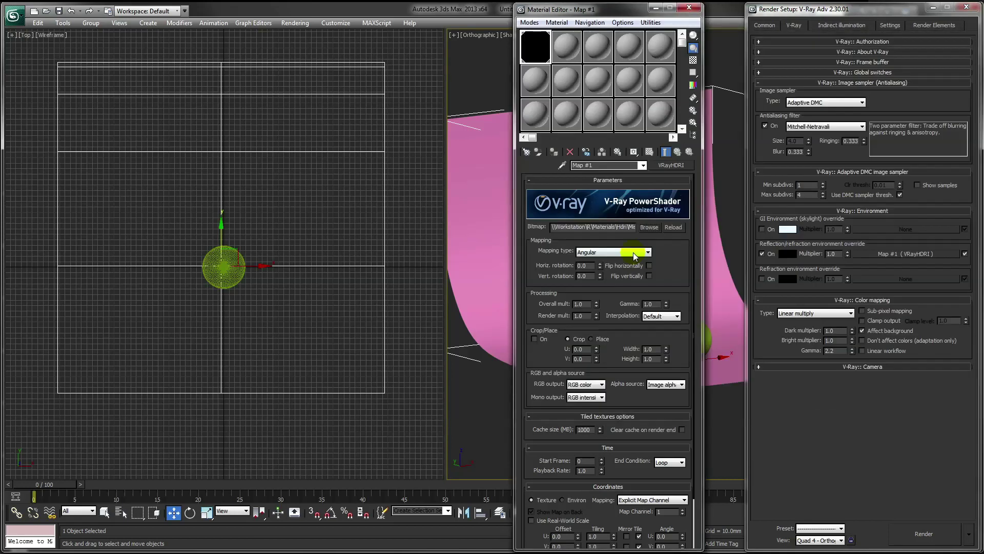
pyautogui.click(620, 252)
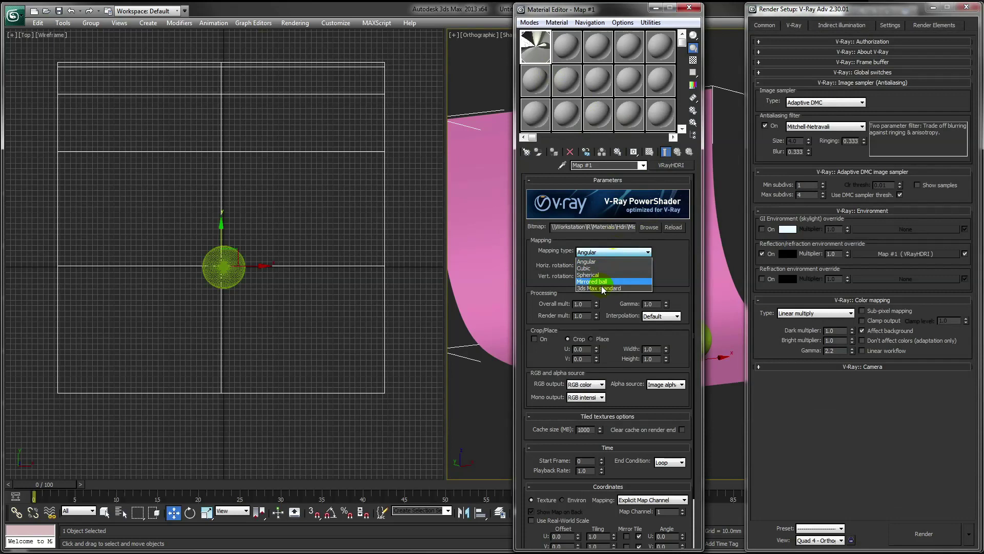
pyautogui.click(601, 288)
pyautogui.click(671, 7)
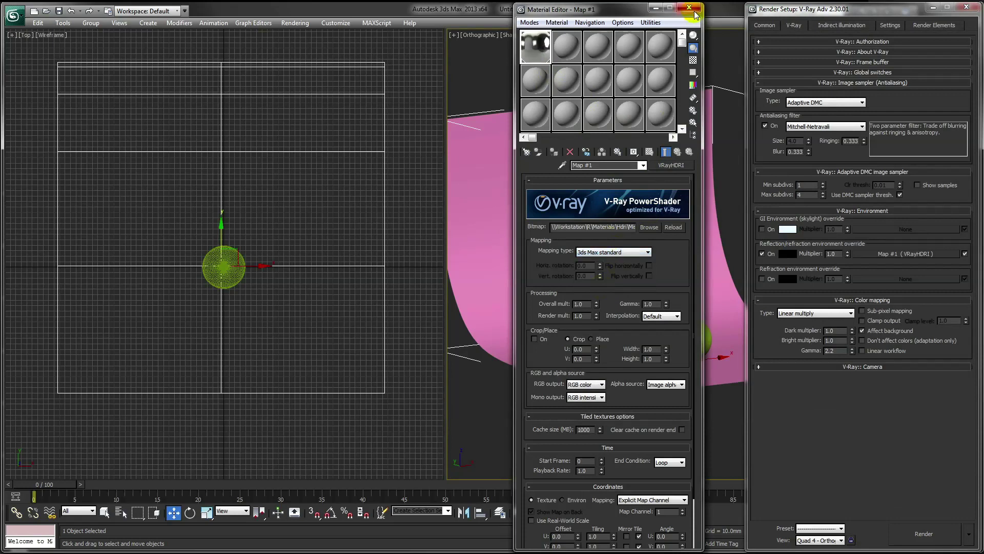
# Enable clamp output and set the colour-mapping bright multiplier to 1.5.
pyautogui.click(872, 322)
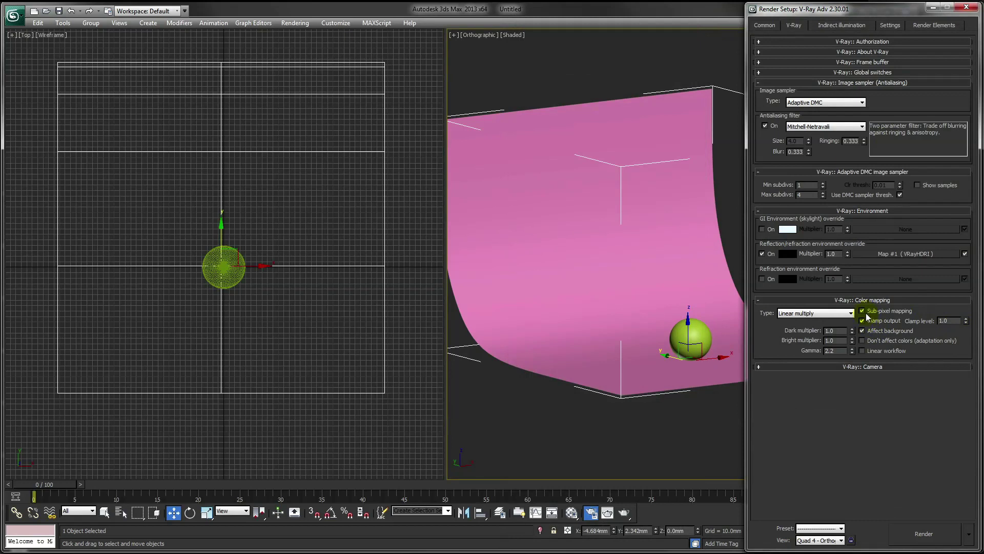
pyautogui.doubleClick(834, 341)
# Enable GI with Light cache secondary bounces at 800 subdivs and 4 passes.
pyautogui.click(856, 25)
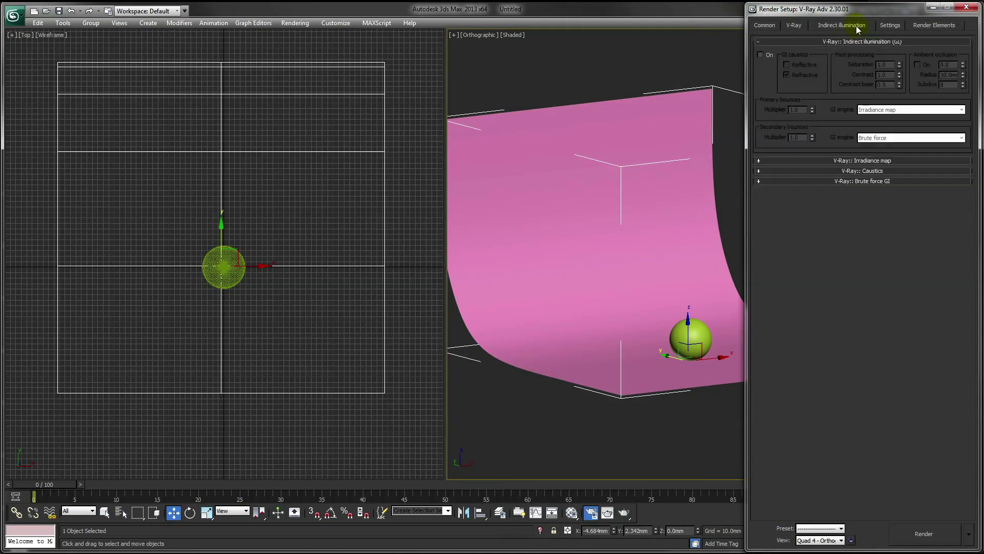
pyautogui.click(761, 54)
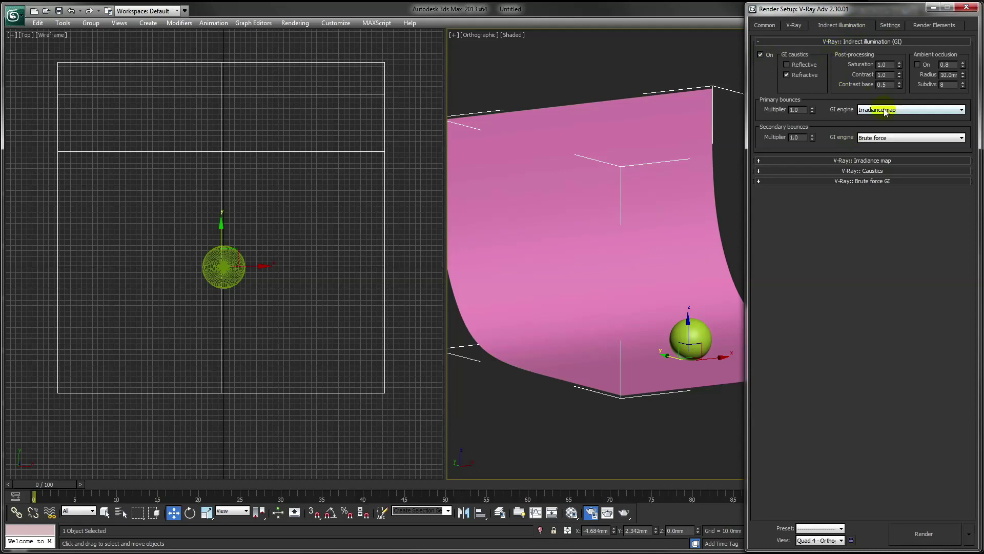
pyautogui.click(893, 137)
pyautogui.click(881, 168)
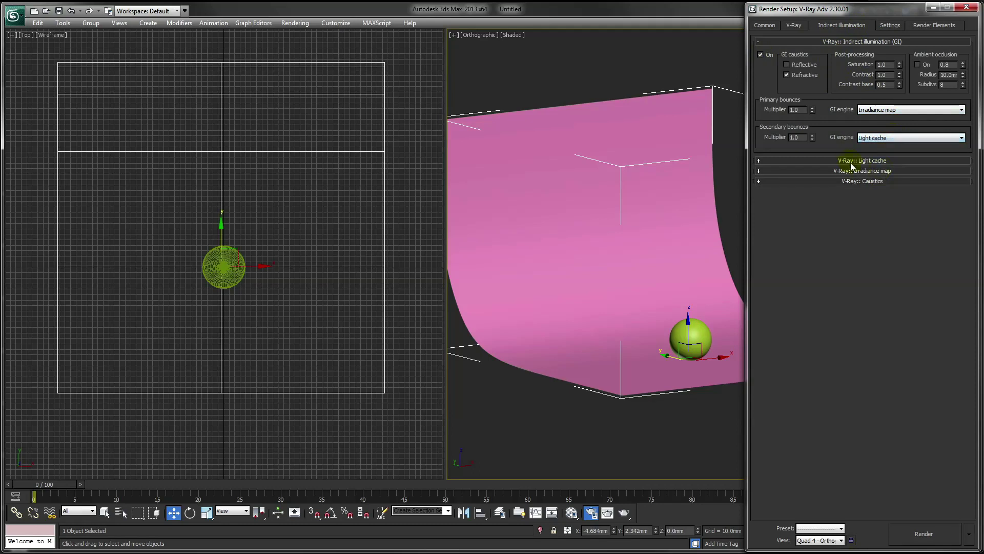
pyautogui.click(850, 161)
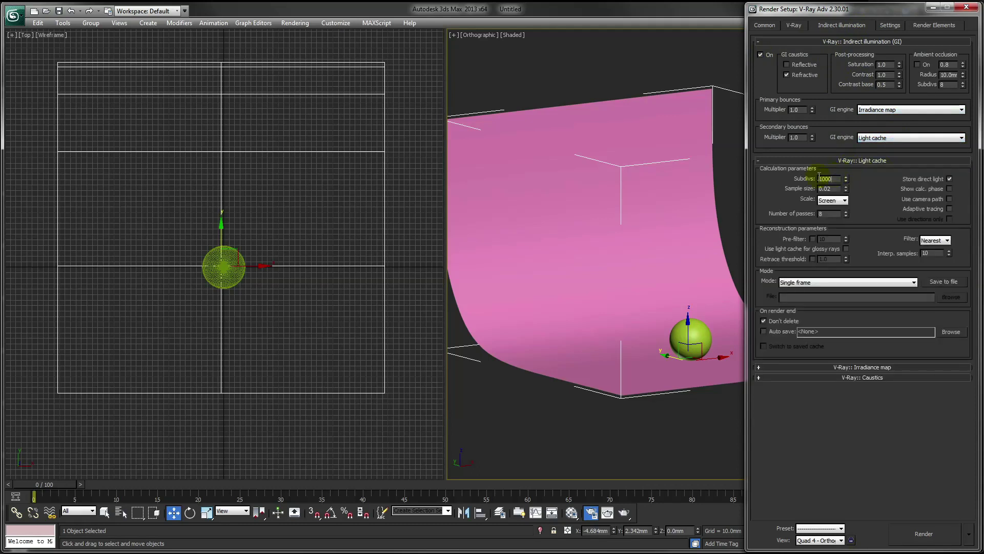
pyautogui.doubleClick(820, 177)
pyautogui.write('800')
pyautogui.doubleClick(823, 213)
# Set the irradiance map preset to Low.
pyautogui.click(865, 367)
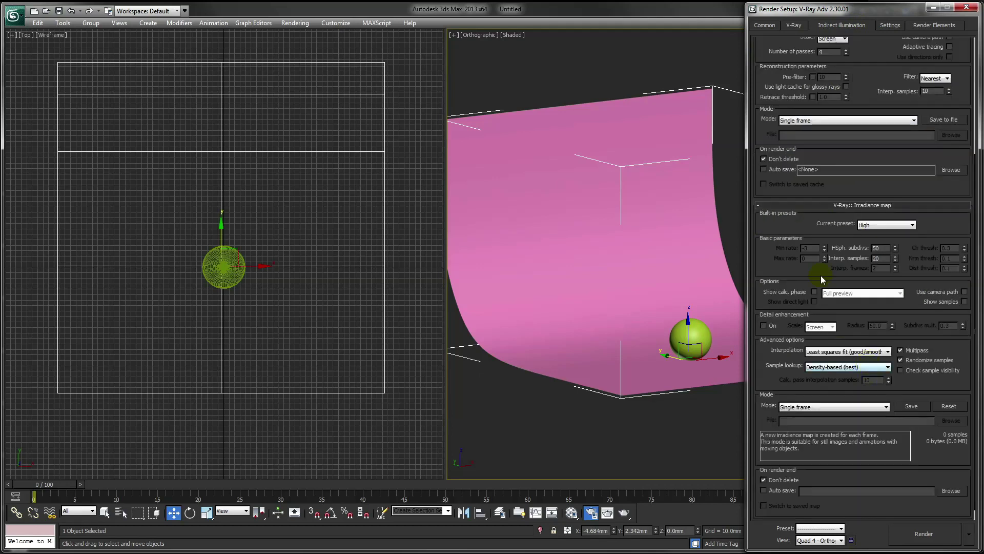
pyautogui.click(909, 225)
pyautogui.click(872, 248)
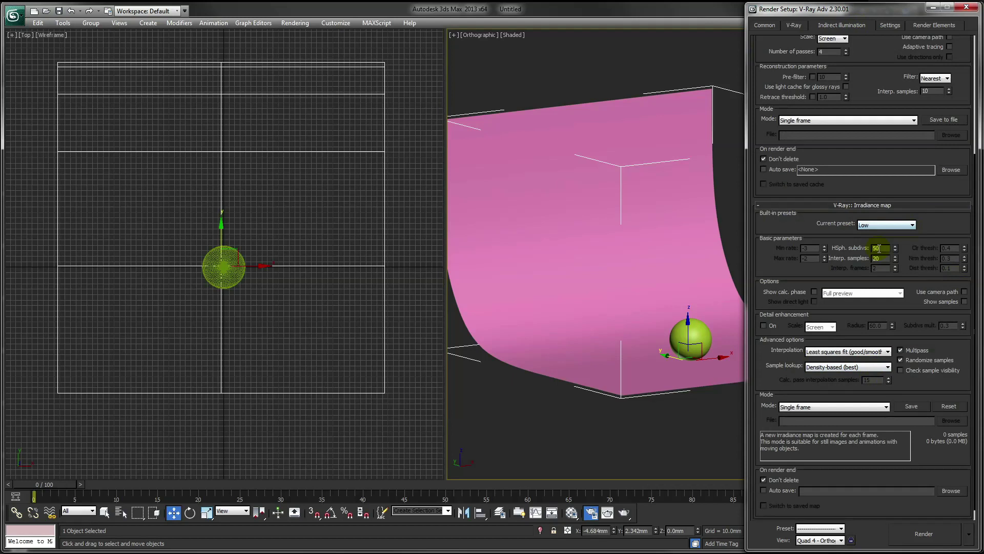
pyautogui.scroll(-1, 884, 396)
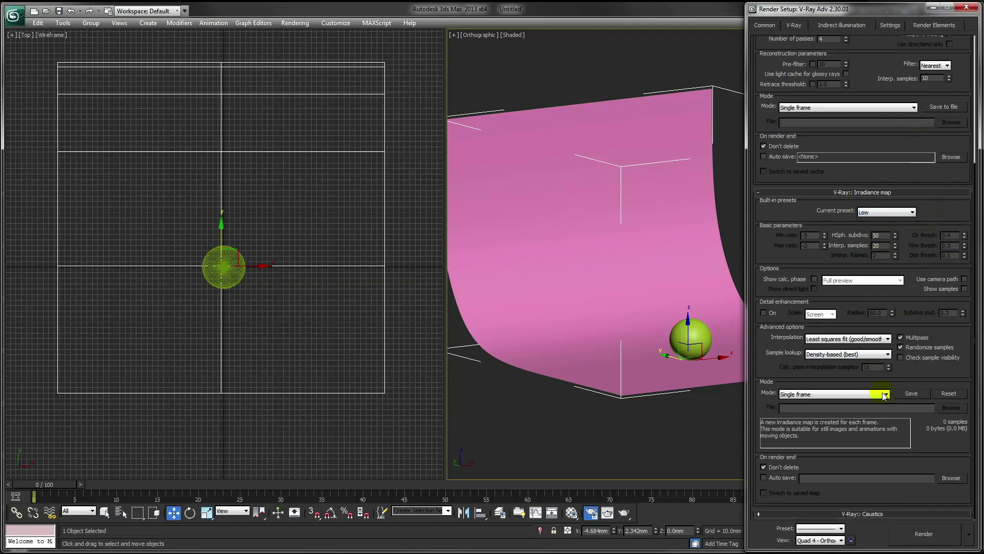
pyautogui.click(890, 27)
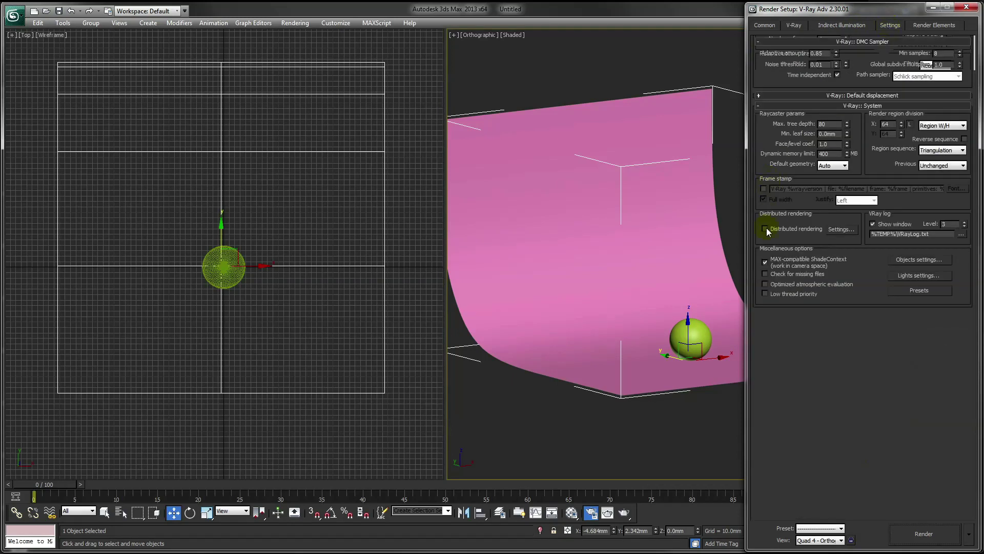
# Expand the V-Ray Frame buffer rollout showing the 640x480 output options.
pyautogui.click(772, 26)
pyautogui.click(794, 25)
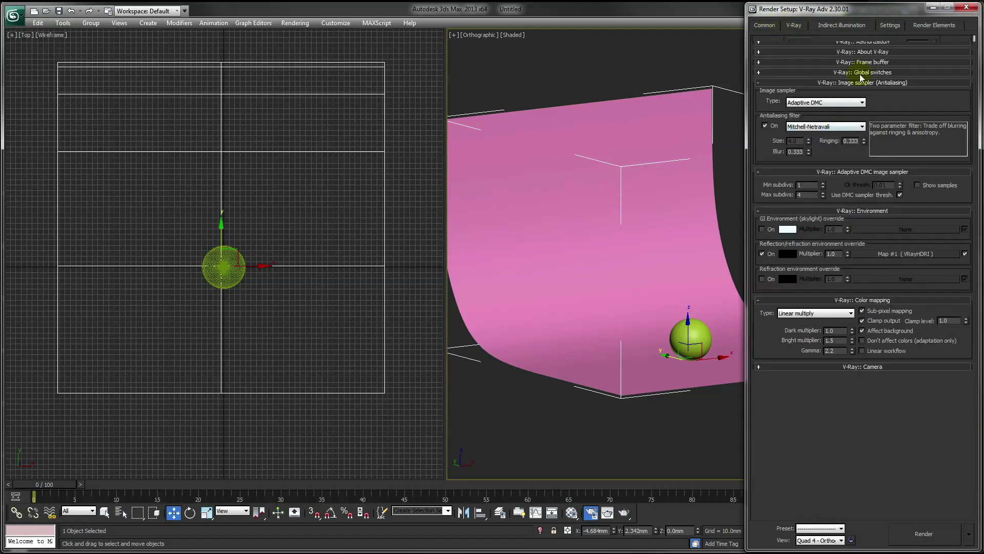
pyautogui.click(856, 63)
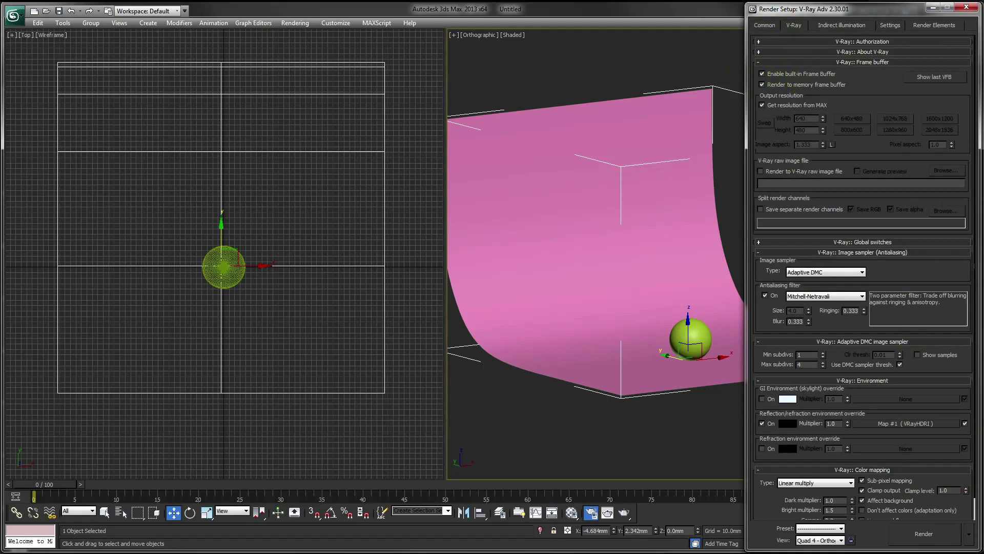
# Create a new VRayMtl with a pure white diffuse colour.
pyautogui.press('F10')
pyautogui.click(571, 511)
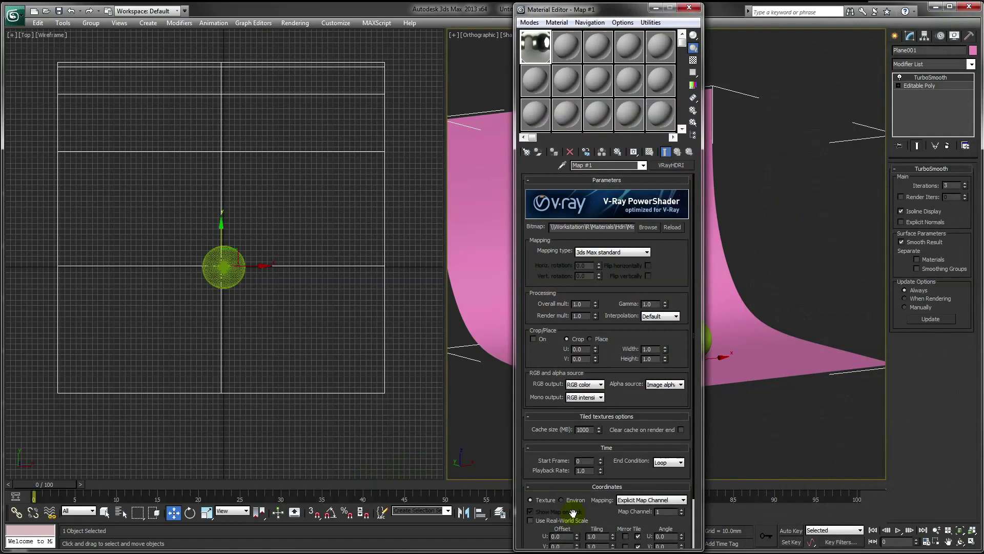
pyautogui.click(561, 46)
pyautogui.click(671, 164)
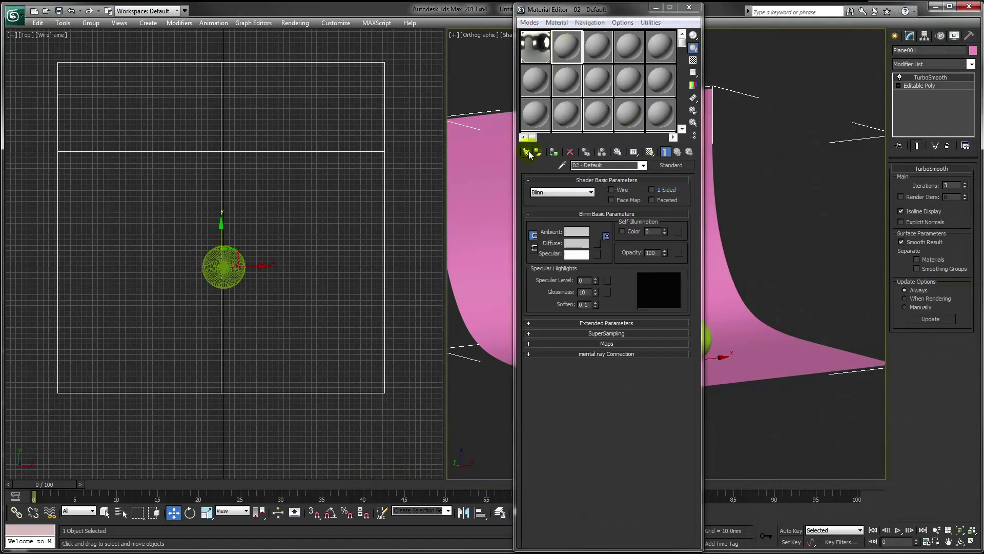
pyautogui.scroll(-3, 576, 322)
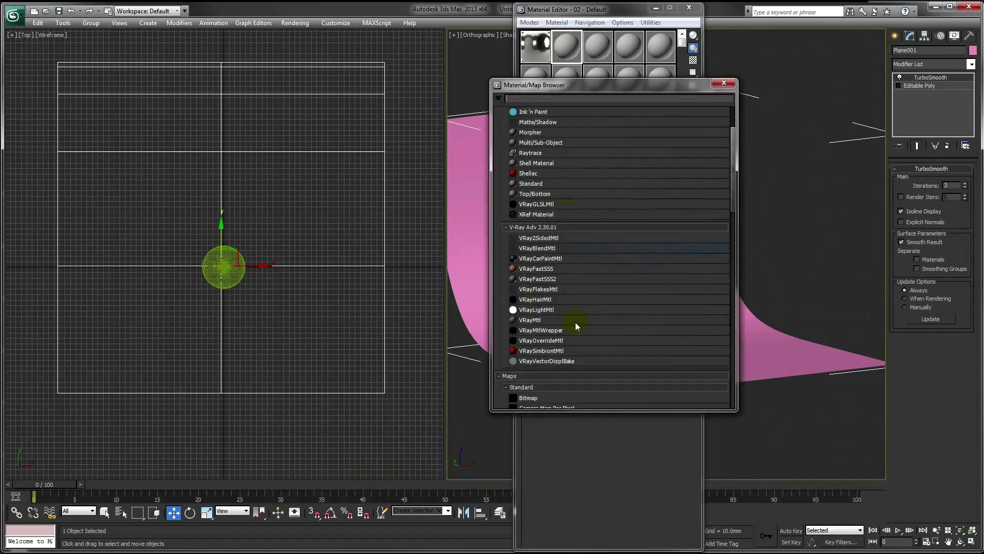
pyautogui.doubleClick(537, 319)
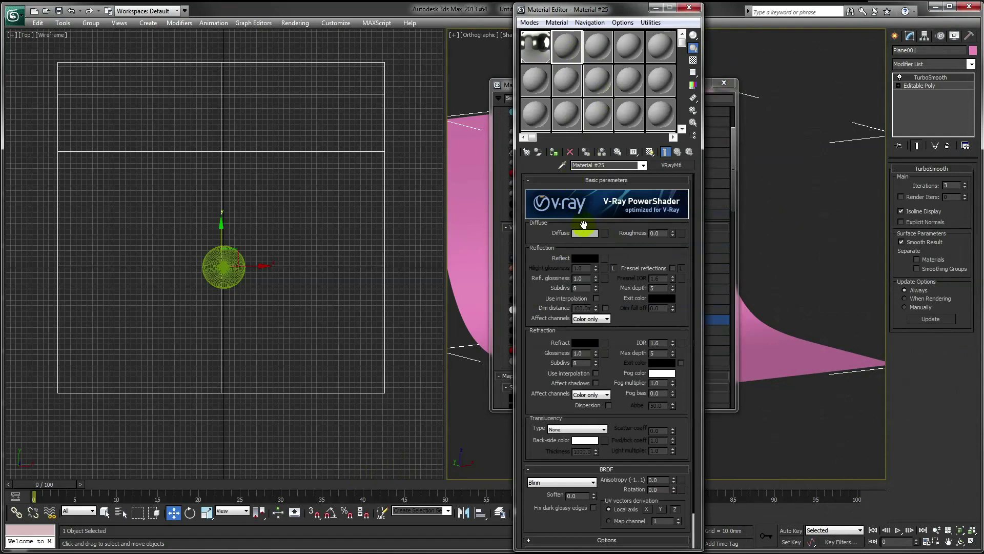
pyautogui.click(584, 232)
pyautogui.click(293, 141)
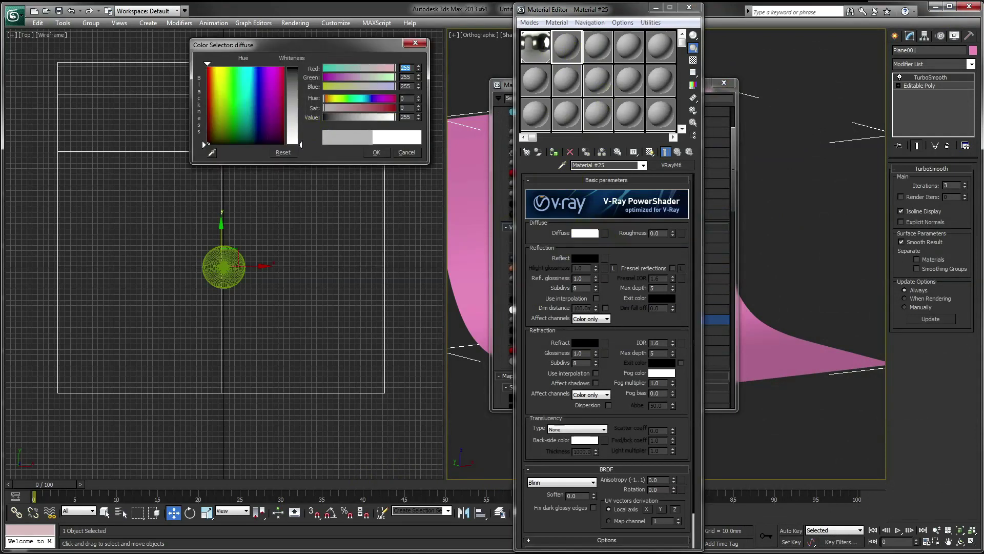
pyautogui.click(376, 153)
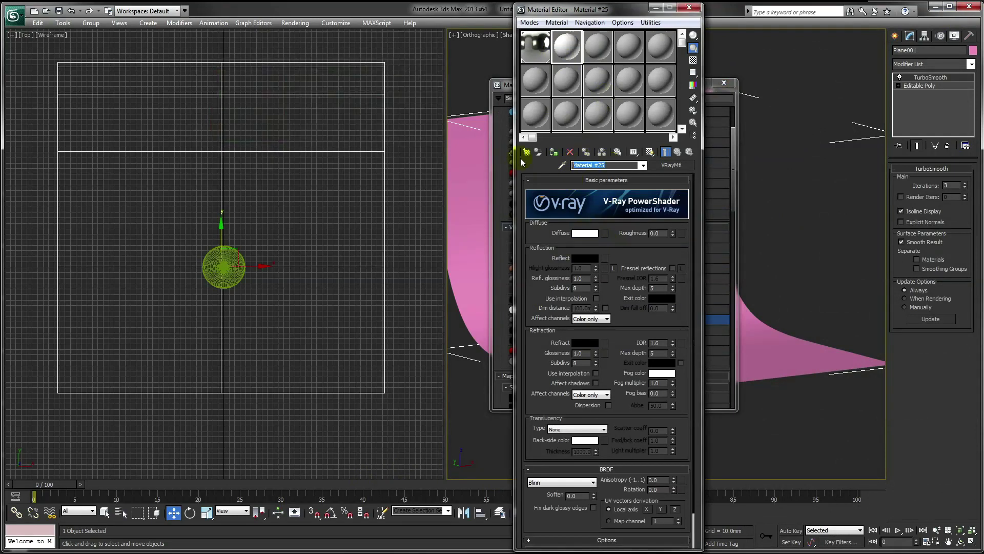
# Name the material floor, assign it to the backdrop plane and rename the plane floor.
pyautogui.write('floor')
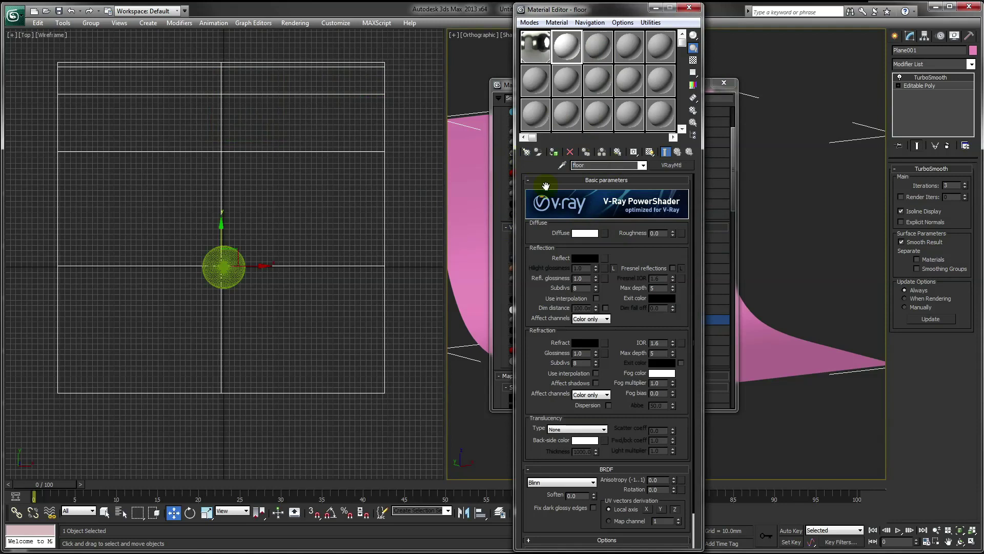
pyautogui.click(553, 153)
pyautogui.click(922, 51)
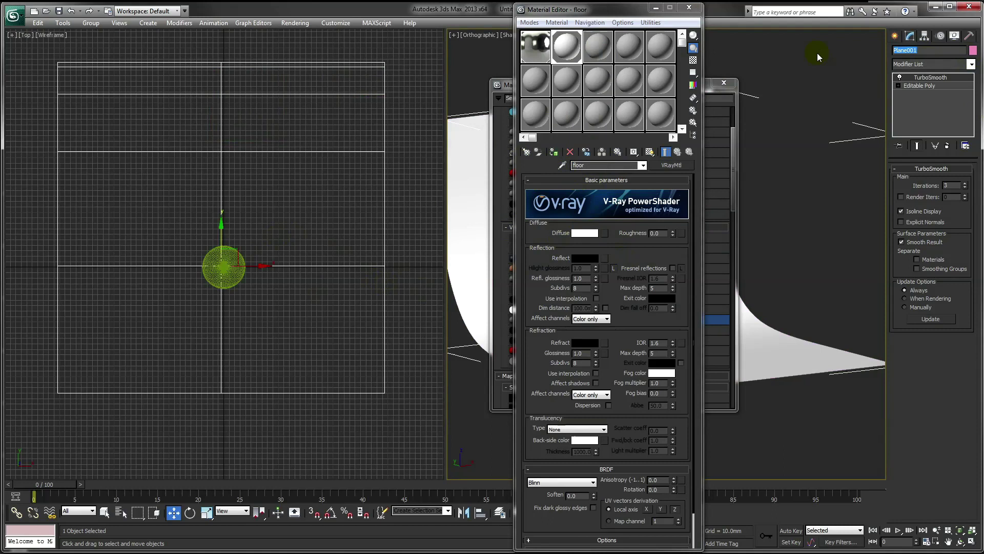
pyautogui.write('floor')
# Add a Fresnel Falloff reflection map with a grey side colour.
pyautogui.click(607, 258)
pyautogui.scroll(-10, 585, 216)
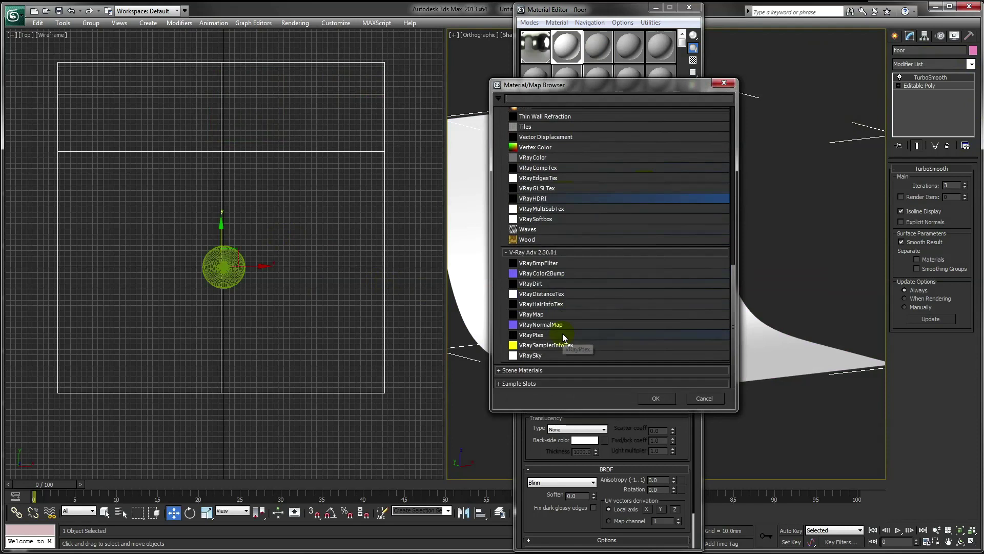
pyautogui.scroll(6, 562, 333)
pyautogui.scroll(5, 565, 205)
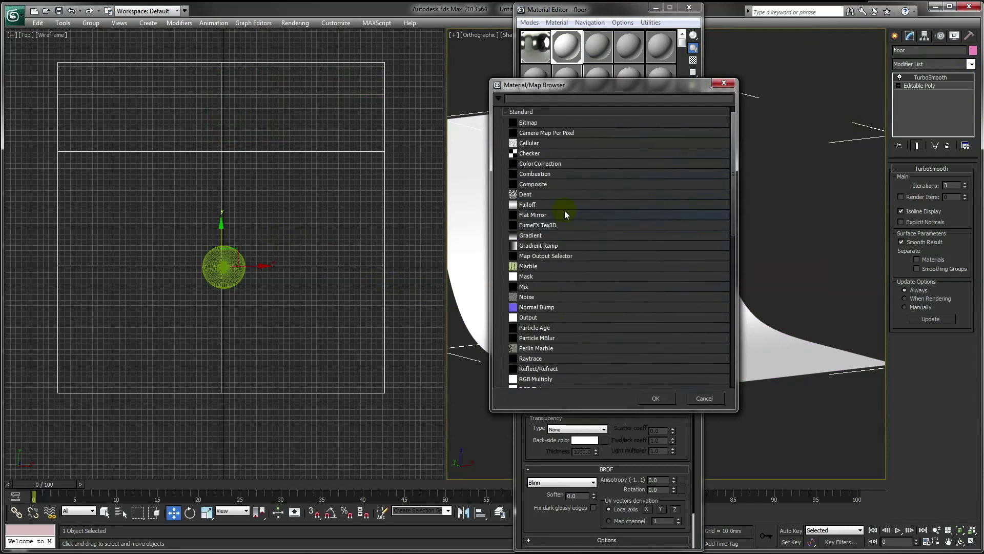
pyautogui.doubleClick(546, 216)
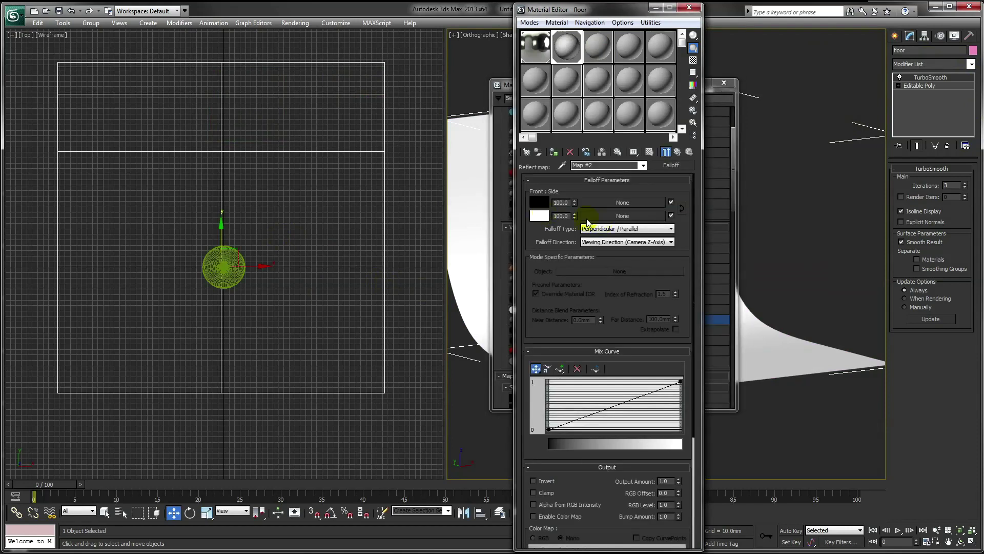
pyautogui.click(610, 228)
pyautogui.click(597, 251)
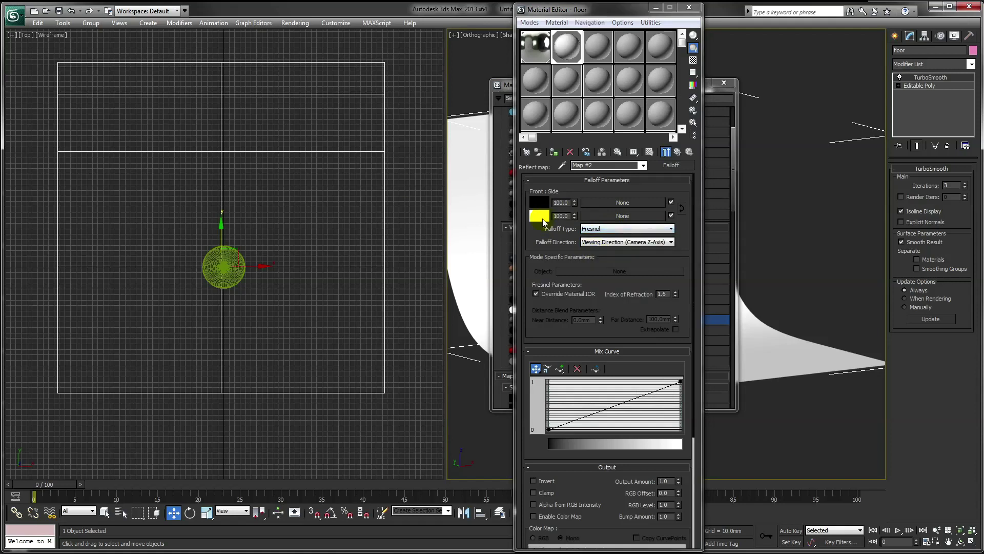
pyautogui.click(540, 215)
pyautogui.moveTo(301, 141); pyautogui.dragTo(308, 111)
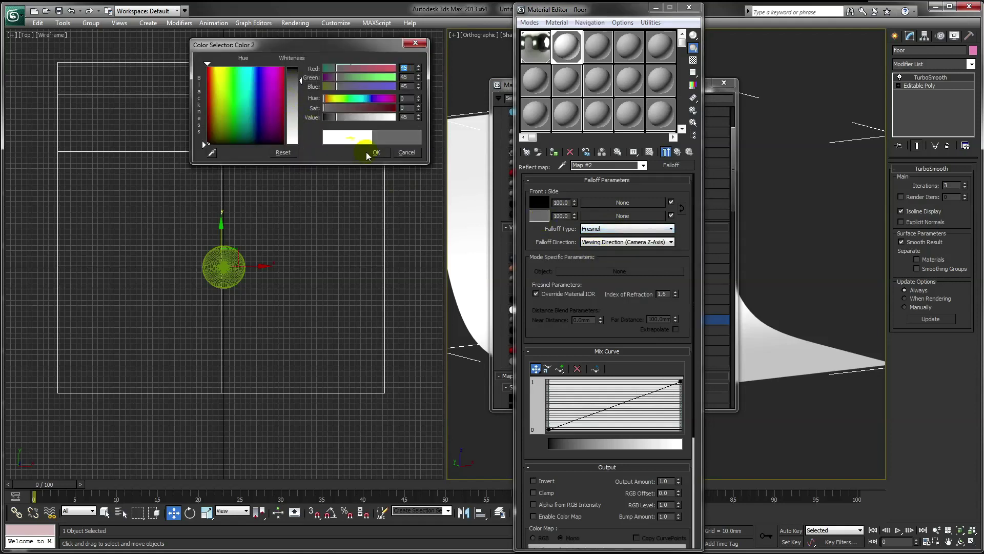
pyautogui.click(376, 152)
# Set the floor material's reflection glossiness to 0.85.
pyautogui.click(681, 150)
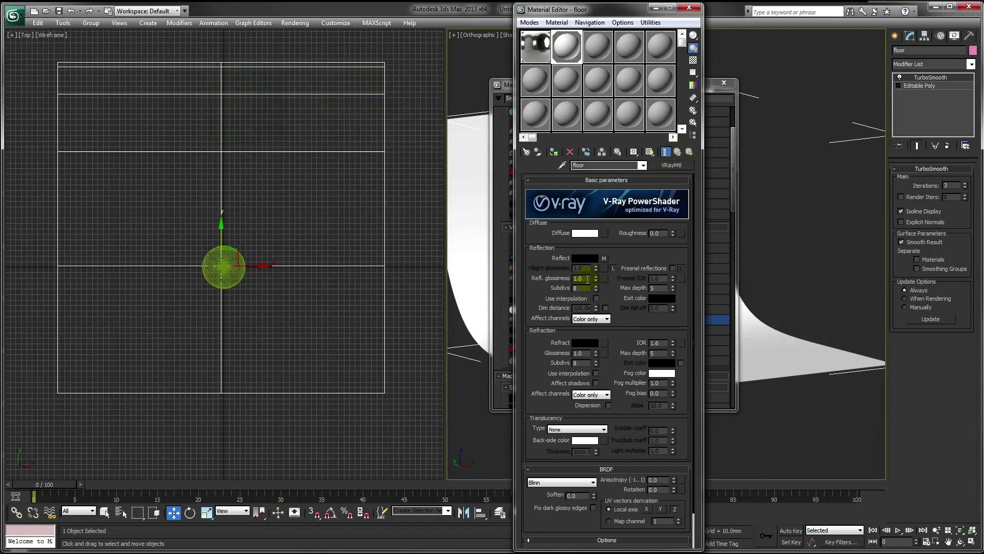
pyautogui.doubleClick(579, 278)
pyautogui.click(596, 55)
# Name the third-slot VRayMtl 'sphere' and give it a dark red Diffuse colour.
pyautogui.doubleClick(595, 163)
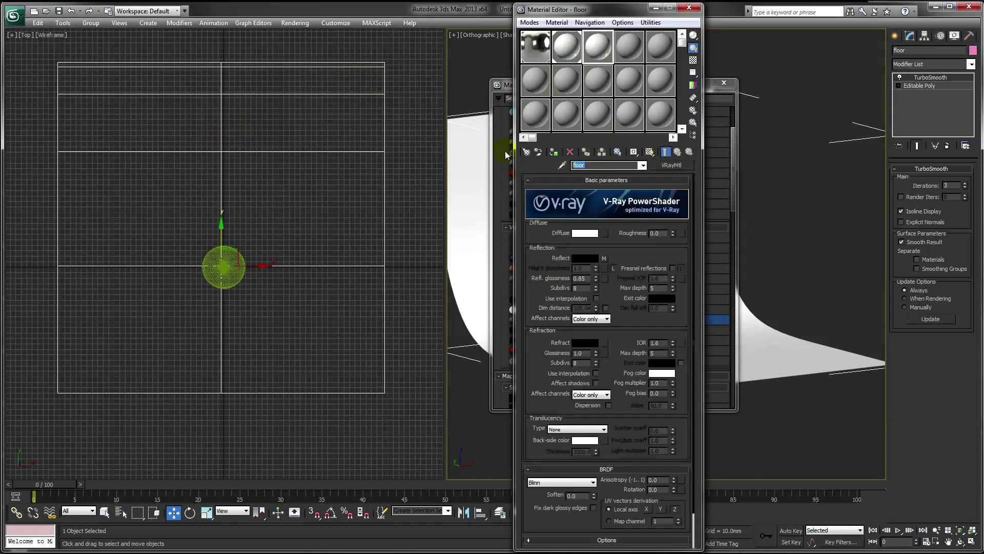
pyautogui.write('sphere')
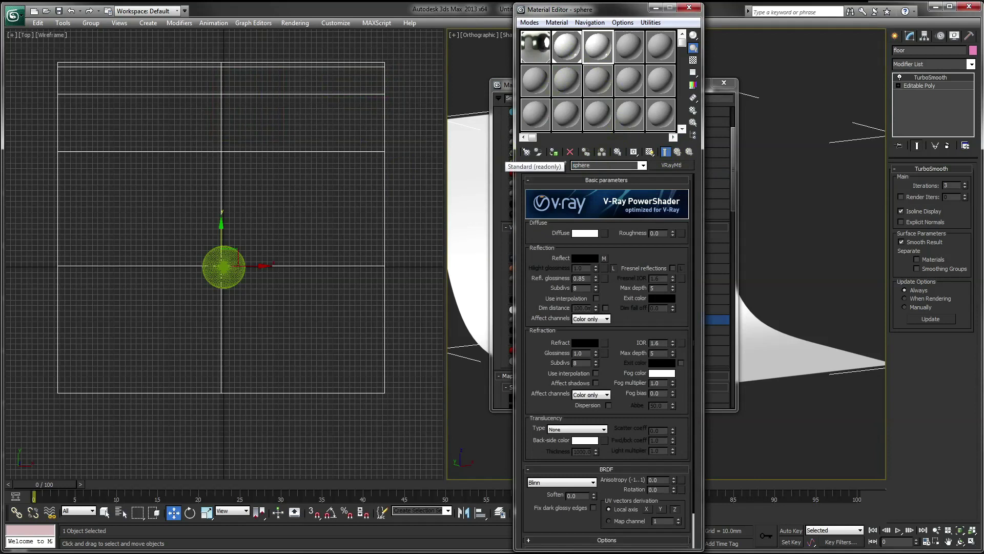
pyautogui.click(583, 234)
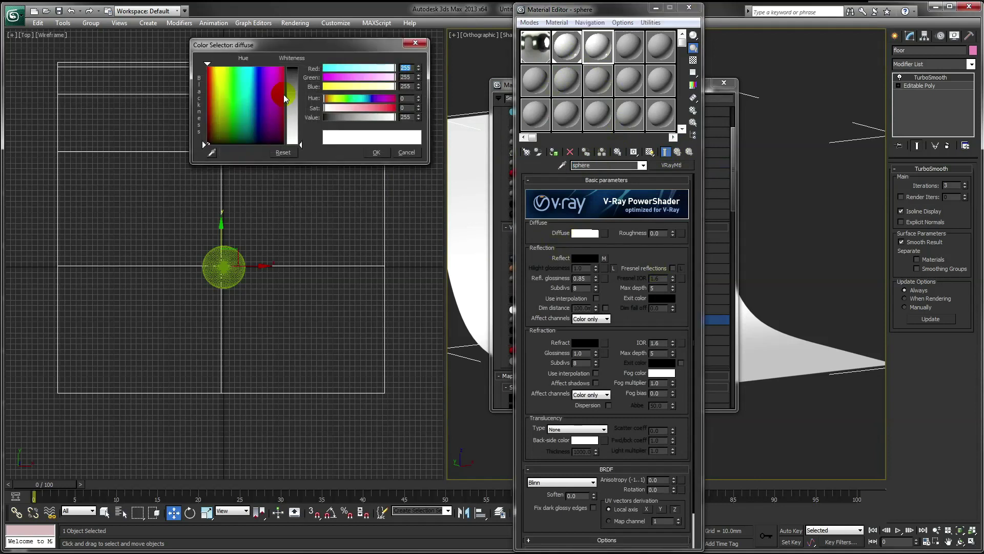
pyautogui.moveTo(324, 108); pyautogui.dragTo(355, 120)
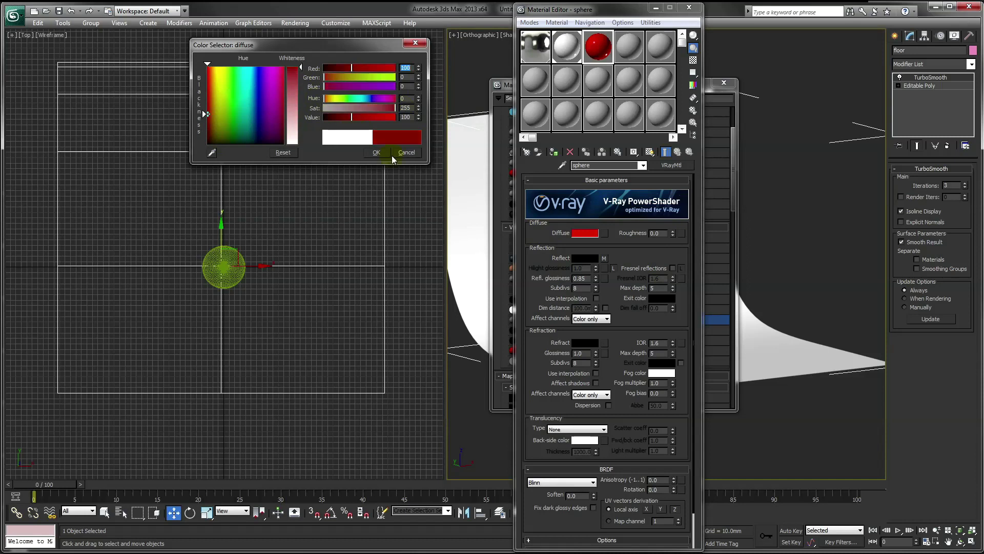
pyautogui.click(376, 153)
# Assign the red 'sphere' material to the sphere and close the Material Editor and browser.
pyautogui.click(232, 278)
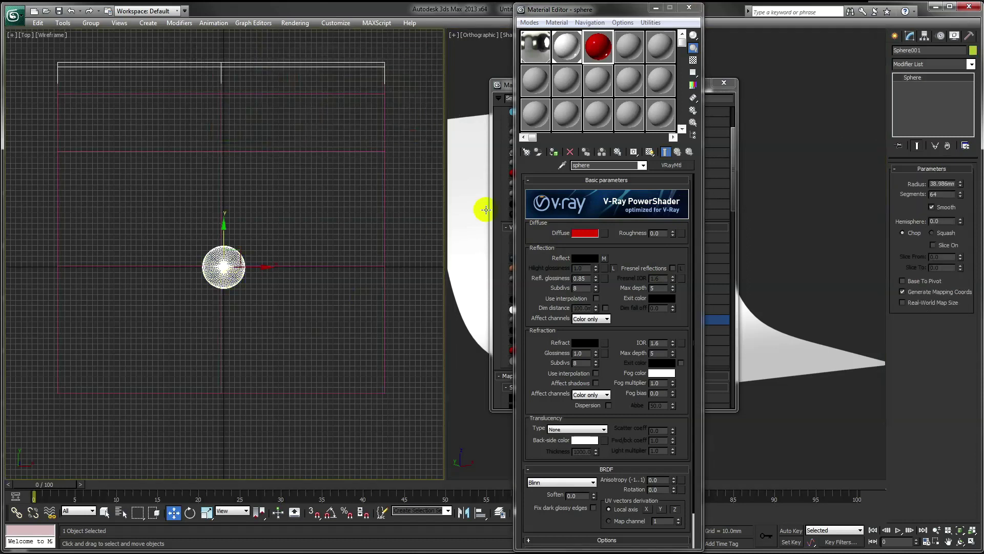
pyautogui.click(554, 152)
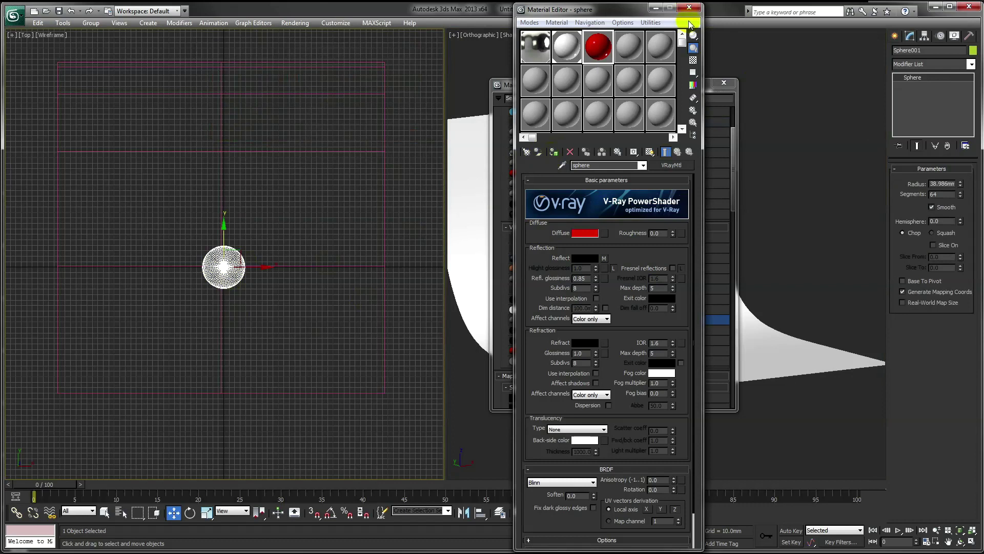
pyautogui.click(689, 7)
pyautogui.click(724, 83)
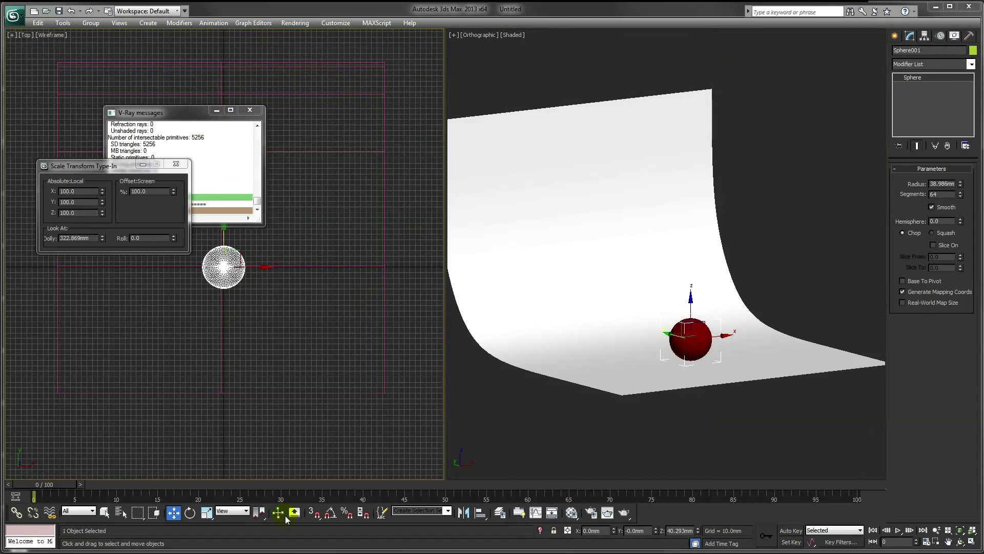
pyautogui.click(176, 164)
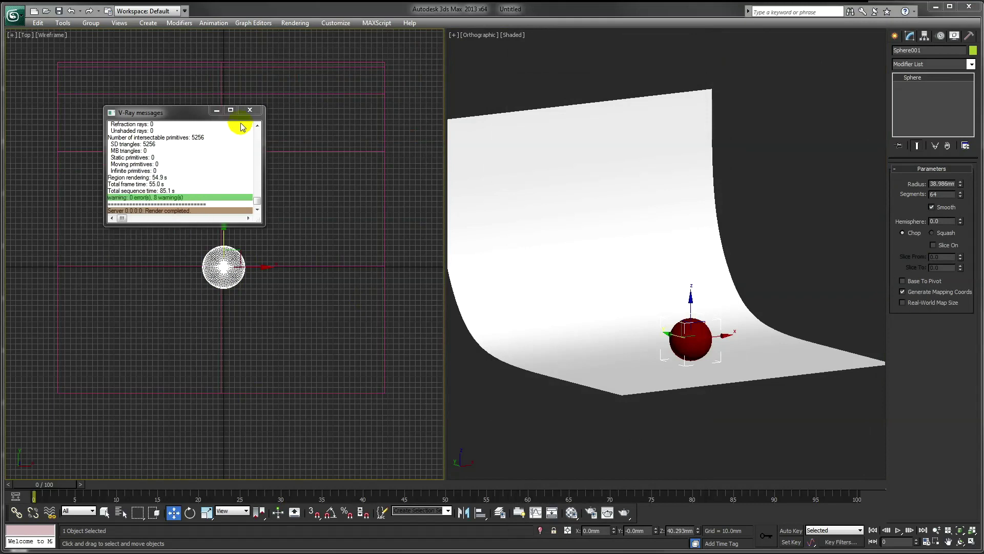
# Create a VRay physical camera in the Top view aimed at the sphere.
pyautogui.click(250, 110)
pyautogui.click(895, 36)
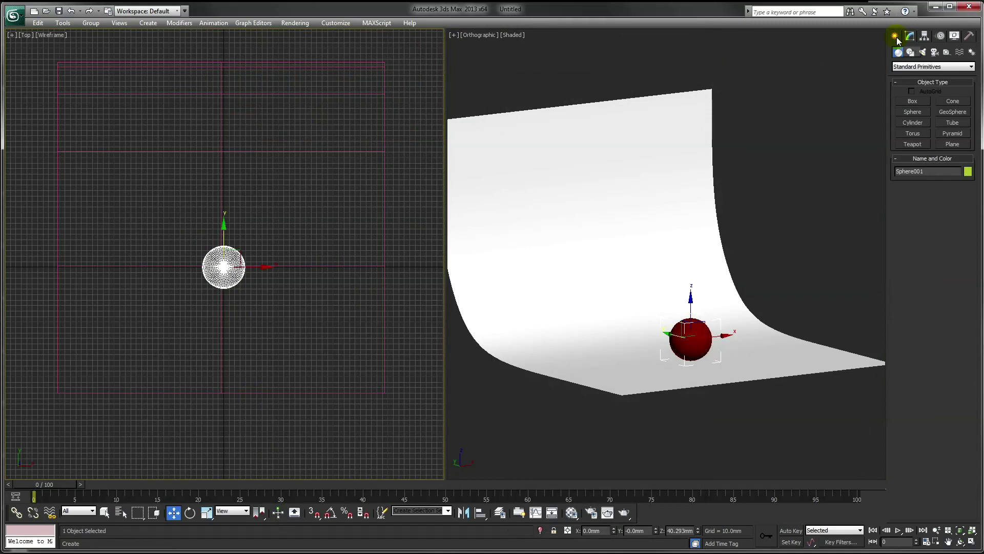
pyautogui.click(935, 52)
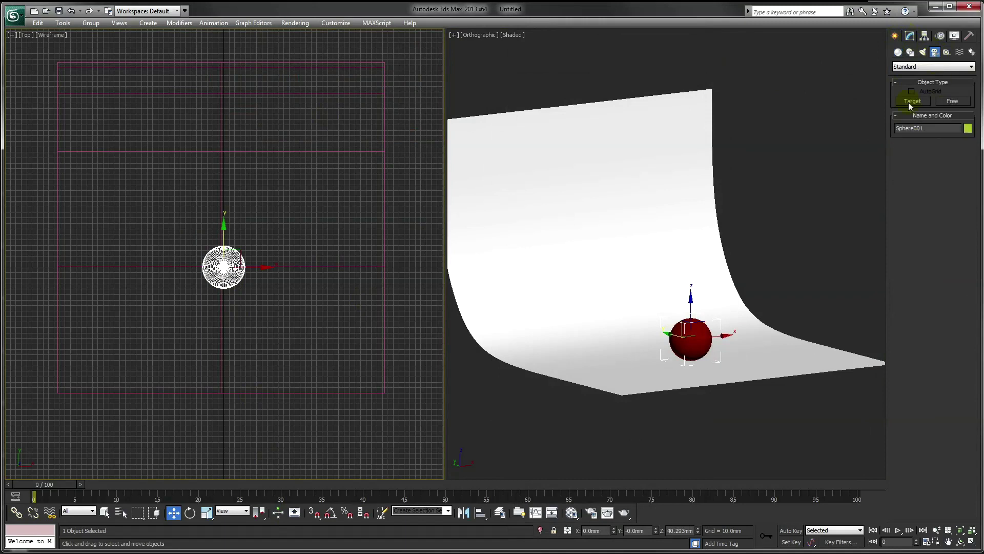
pyautogui.click(926, 67)
pyautogui.click(920, 79)
pyautogui.click(950, 102)
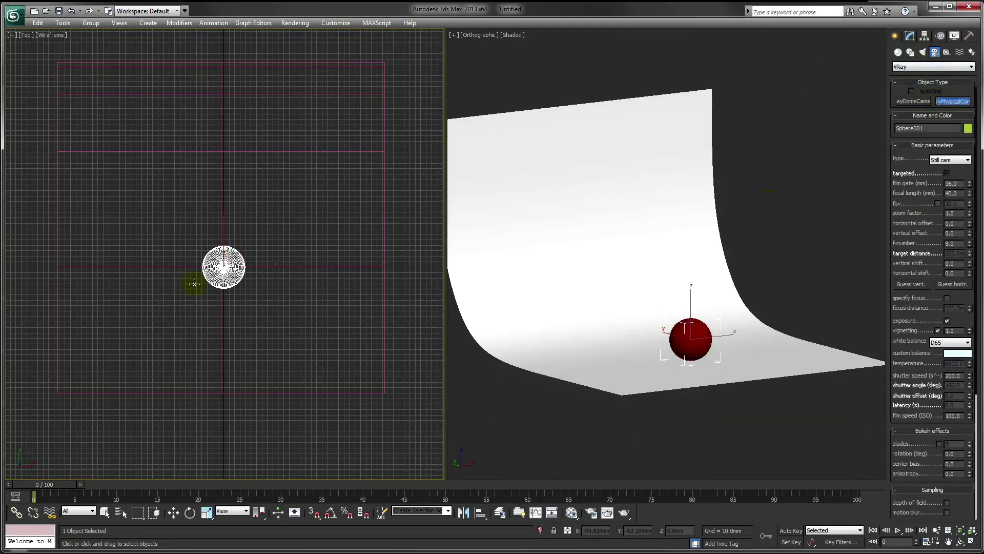
pyautogui.click(224, 440)
pyautogui.moveTo(224, 439); pyautogui.dragTo(223, 261)
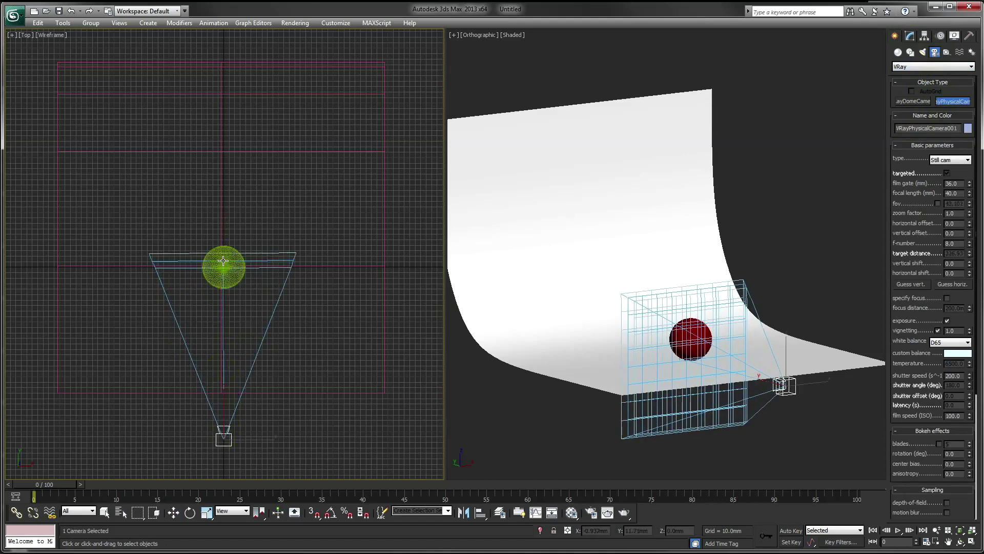
# In the Left view, raise the camera and move its target up onto the sphere.
pyautogui.press('l')
pyautogui.press('w')
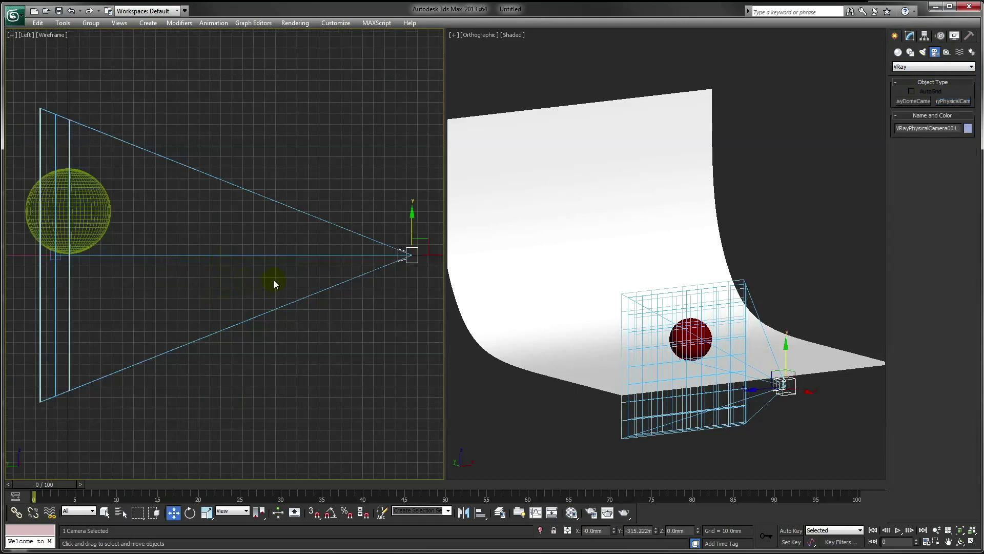
pyautogui.press('z')
pyautogui.moveTo(290, 231); pyautogui.dragTo(291, 206)
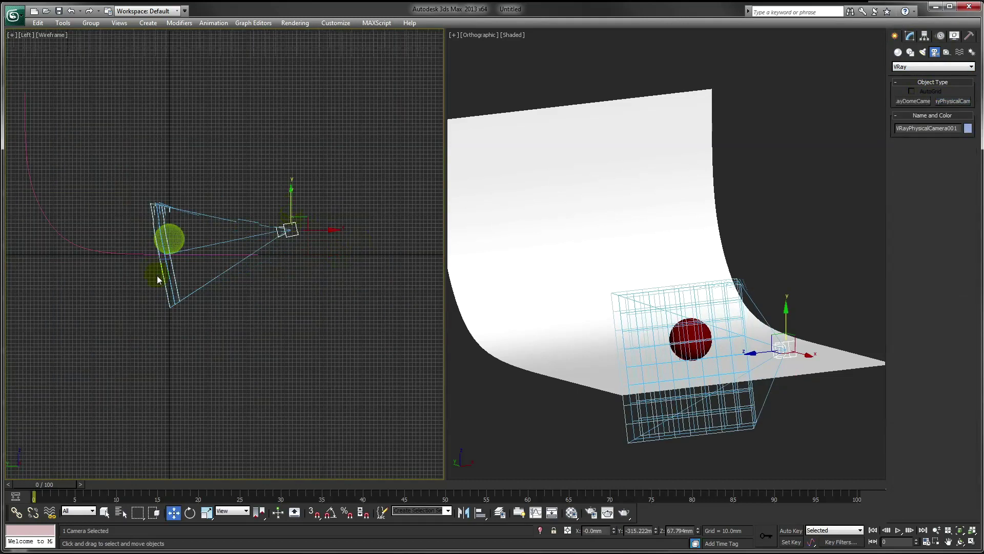
pyautogui.click(164, 255)
pyautogui.moveTo(180, 241); pyautogui.dragTo(162, 232)
# Show the right viewport through the camera with safe frame, refining the camera position.
pyautogui.rightClick(617, 260)
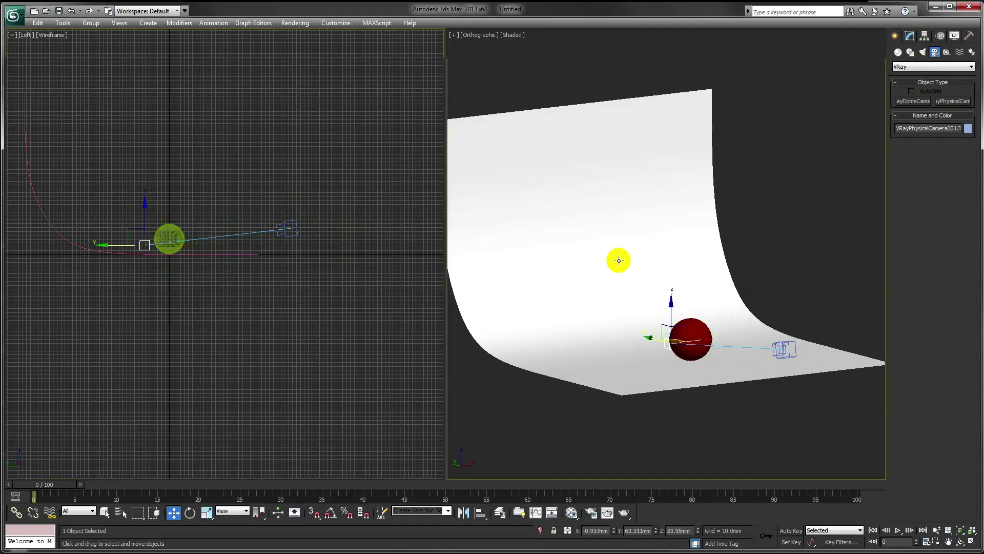
pyautogui.press('c')
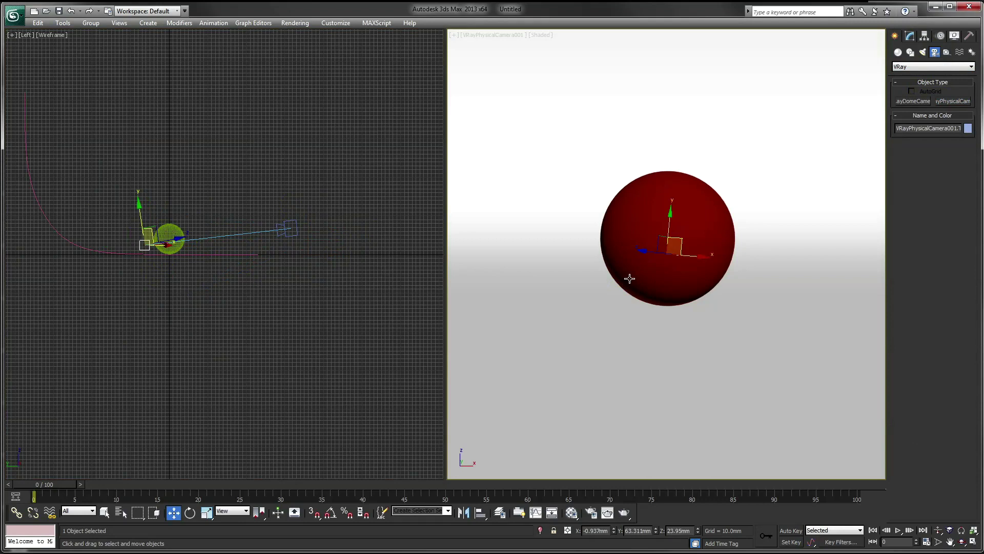
pyautogui.hotkey('shift', 'f')
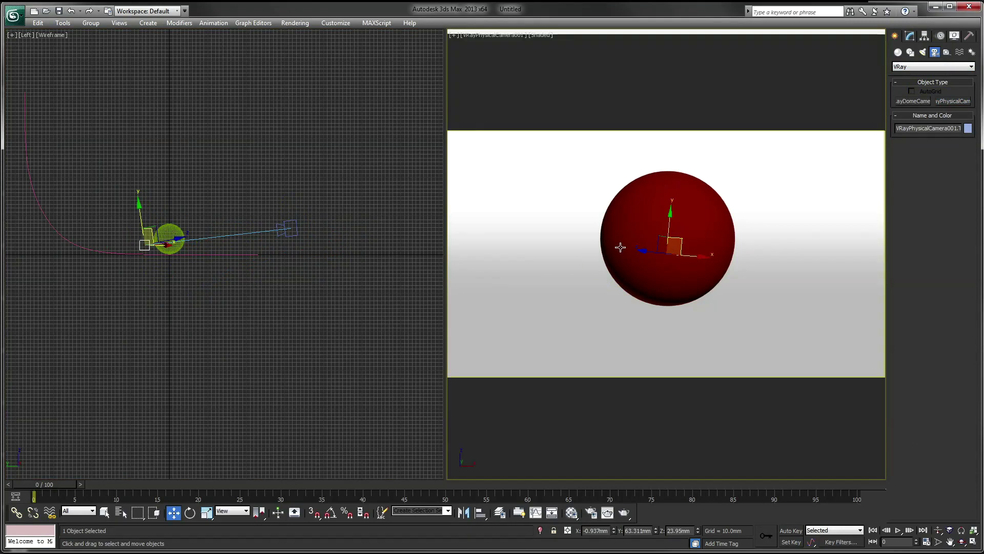
pyautogui.click(454, 262)
pyautogui.click(280, 233)
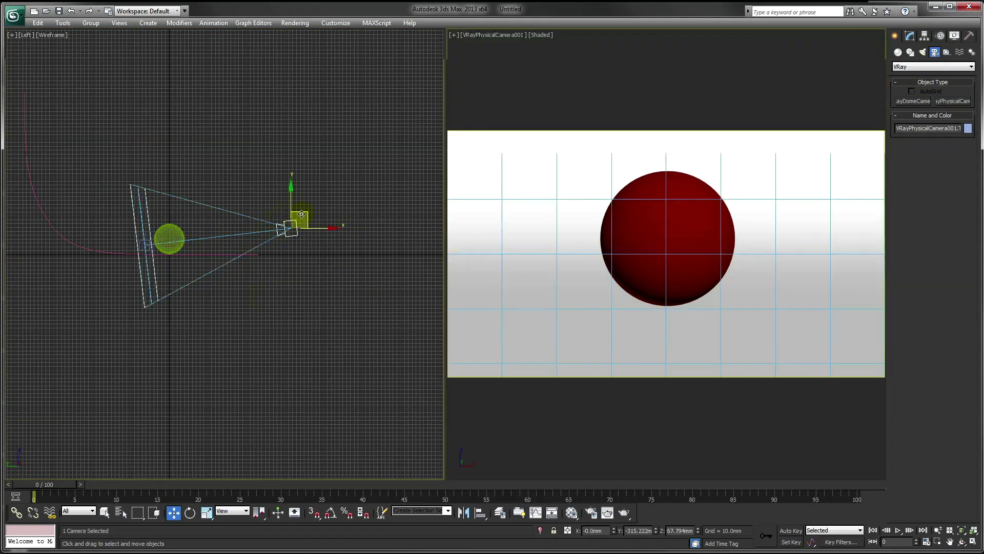
pyautogui.moveTo(304, 212); pyautogui.dragTo(284, 201)
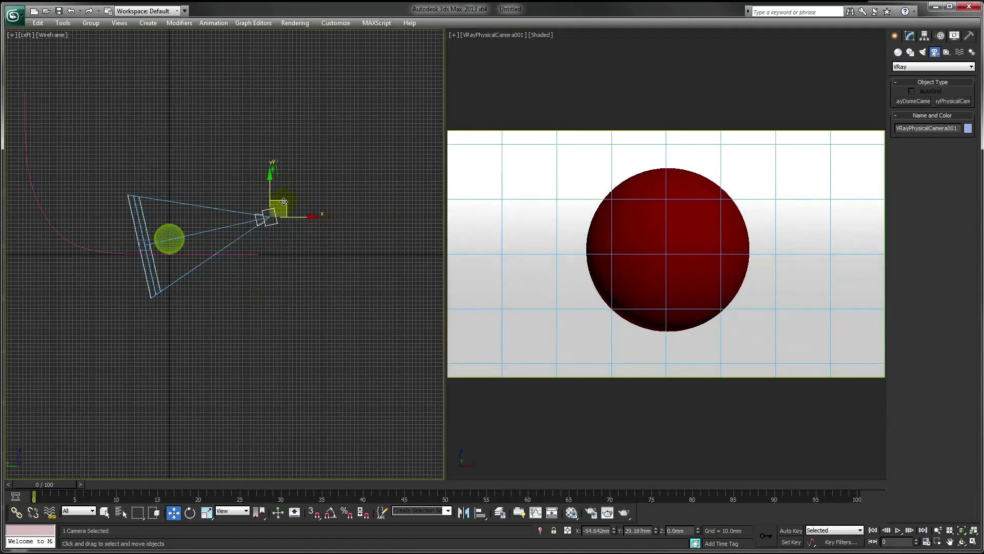
pyautogui.click(910, 36)
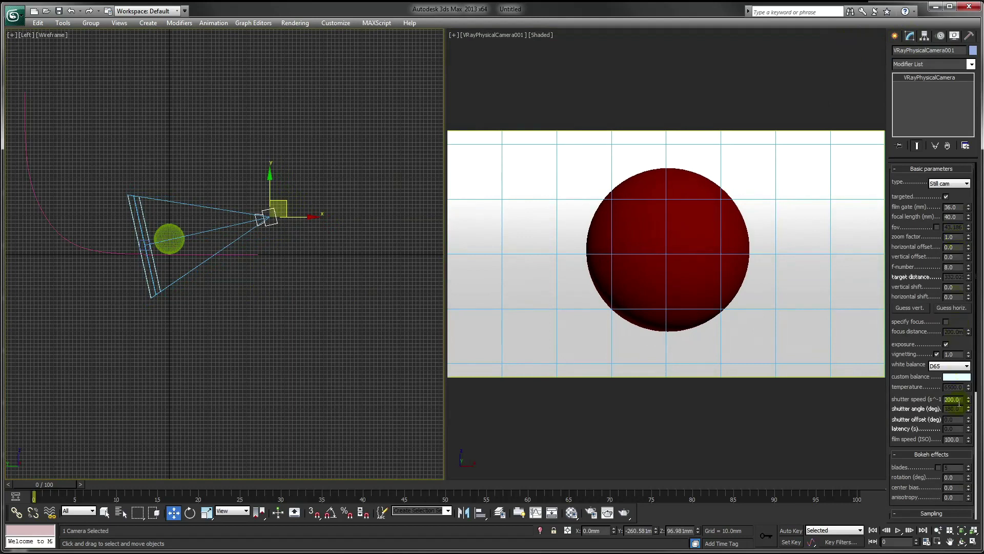
# Set the camera's shutter speed to 700 and film speed to 200.
pyautogui.moveTo(959, 404); pyautogui.dragTo(929, 403)
pyautogui.write('700')
pyautogui.press('Return')
pyautogui.moveTo(962, 439); pyautogui.dragTo(911, 438)
pyautogui.write('200')
pyautogui.press('Return')
# Set white balance to Custom with a white colour and the f-number to 1.0.
pyautogui.click(948, 366)
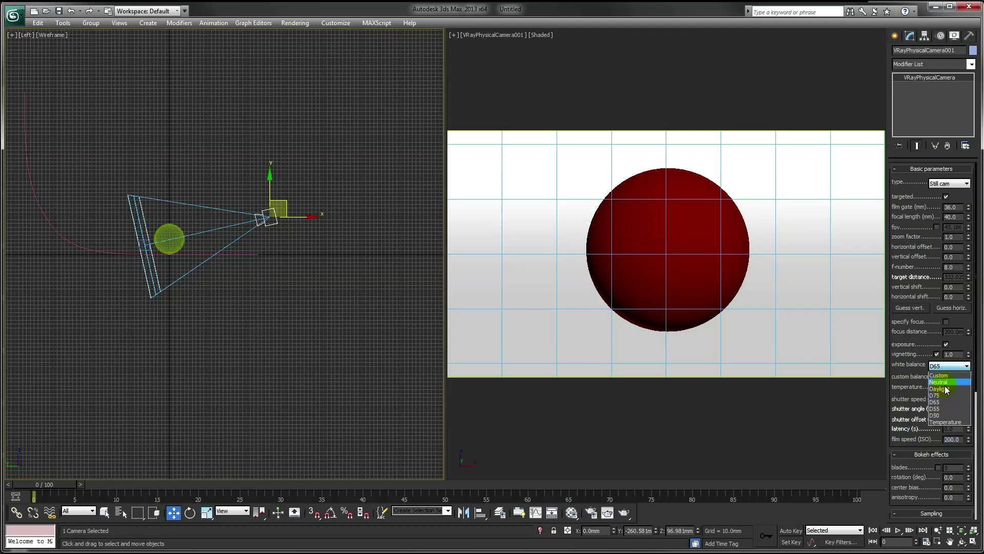
pyautogui.click(943, 376)
pyautogui.click(954, 378)
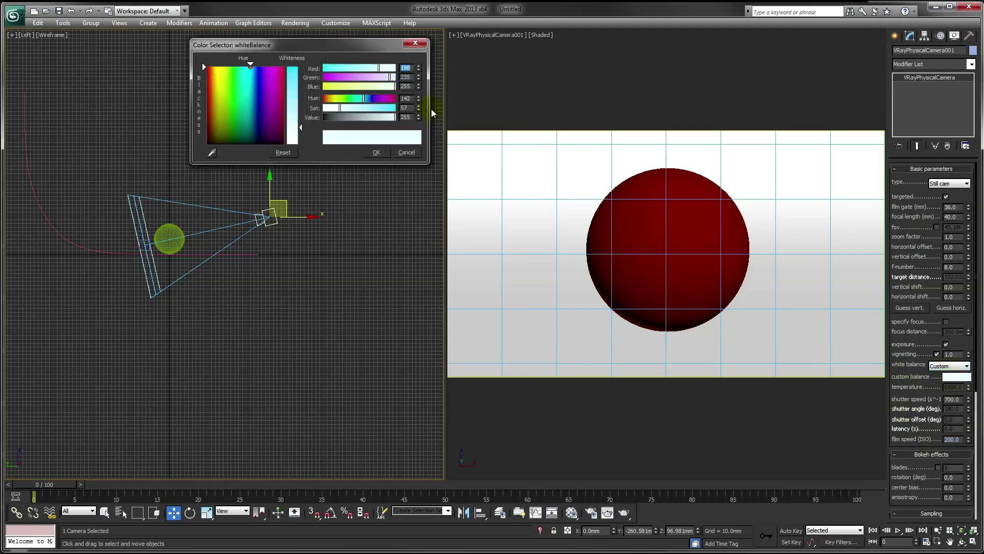
pyautogui.click(377, 153)
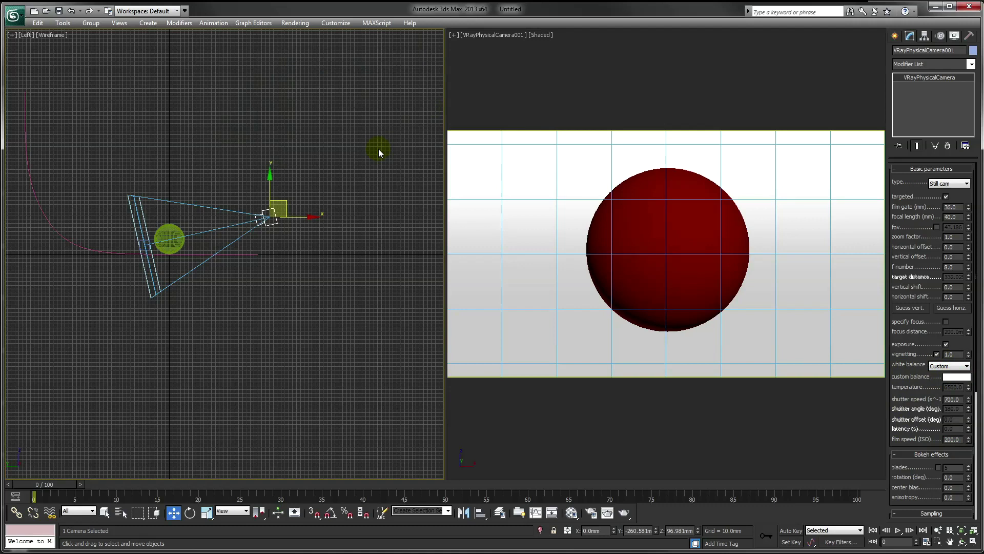
pyautogui.doubleClick(948, 267)
pyautogui.write('1')
pyautogui.press('Return')
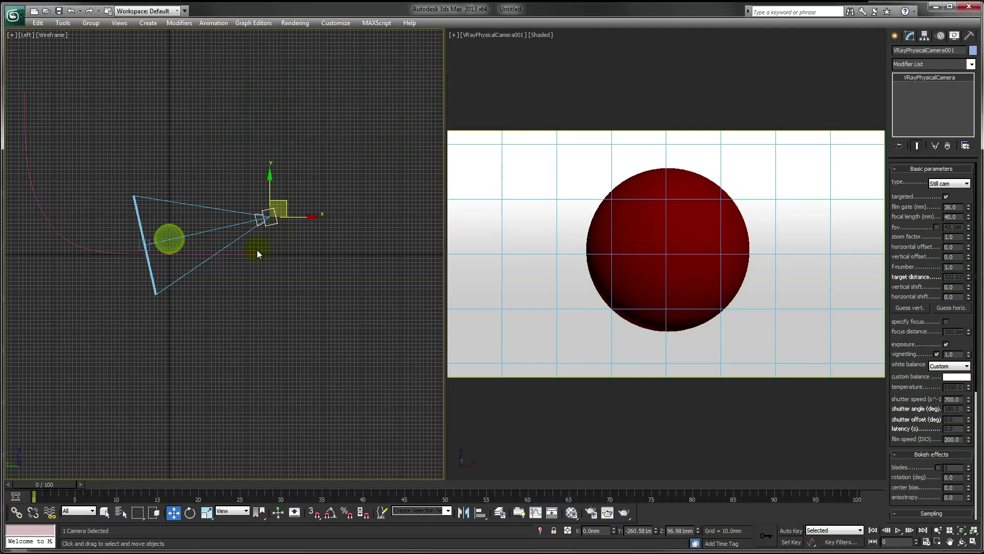
# Create a large VRay plane light in the Front view.
pyautogui.press('f')
pyautogui.scroll(3, 128, 192)
pyautogui.scroll(-3, 153, 198)
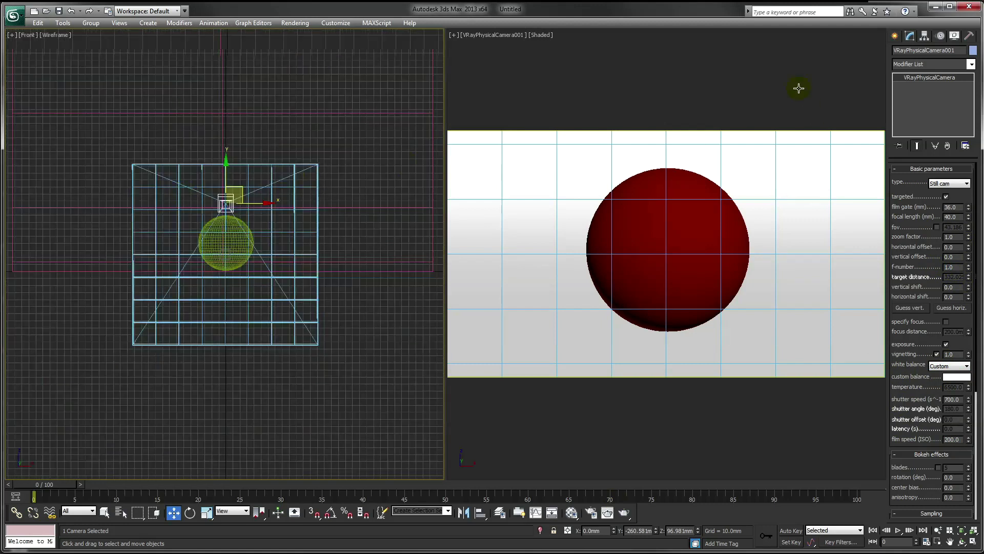
pyautogui.click(895, 36)
pyautogui.click(923, 52)
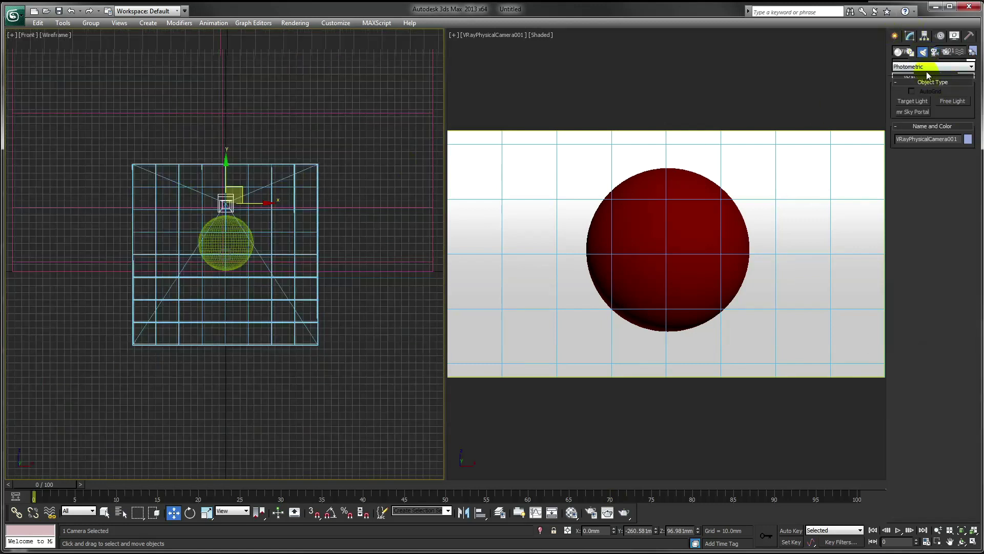
pyautogui.click(920, 68)
pyautogui.click(901, 89)
pyautogui.click(913, 101)
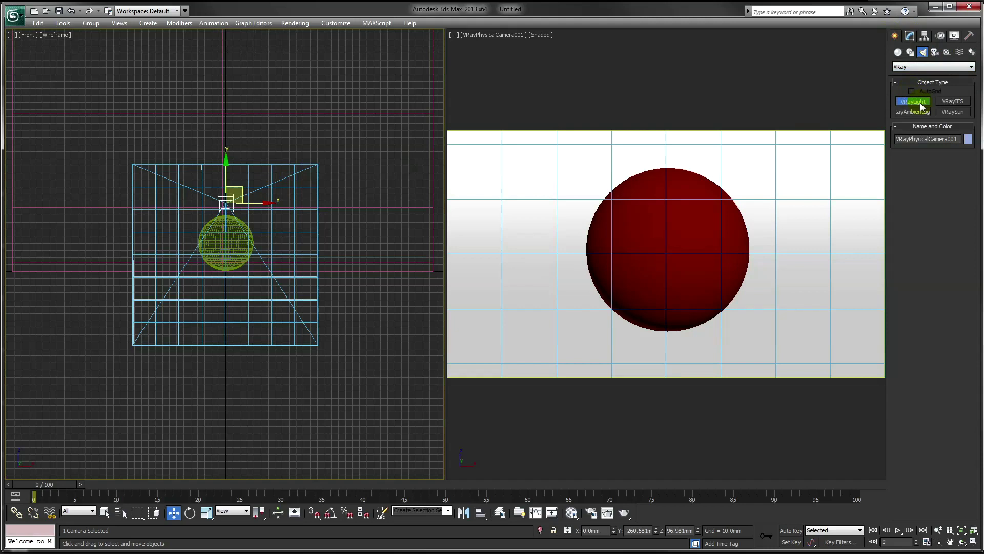
pyautogui.scroll(-2, 274, 323)
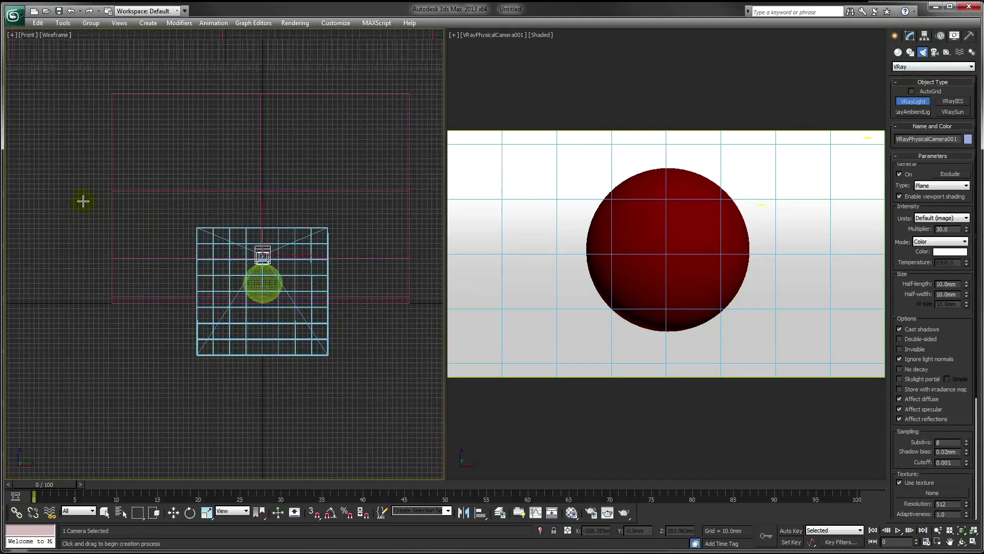
pyautogui.click(80, 204)
pyautogui.moveTo(99, 232); pyautogui.dragTo(185, 302)
# In the Top view, rotate the light -45° with angle snap and move it into position.
pyautogui.press('t')
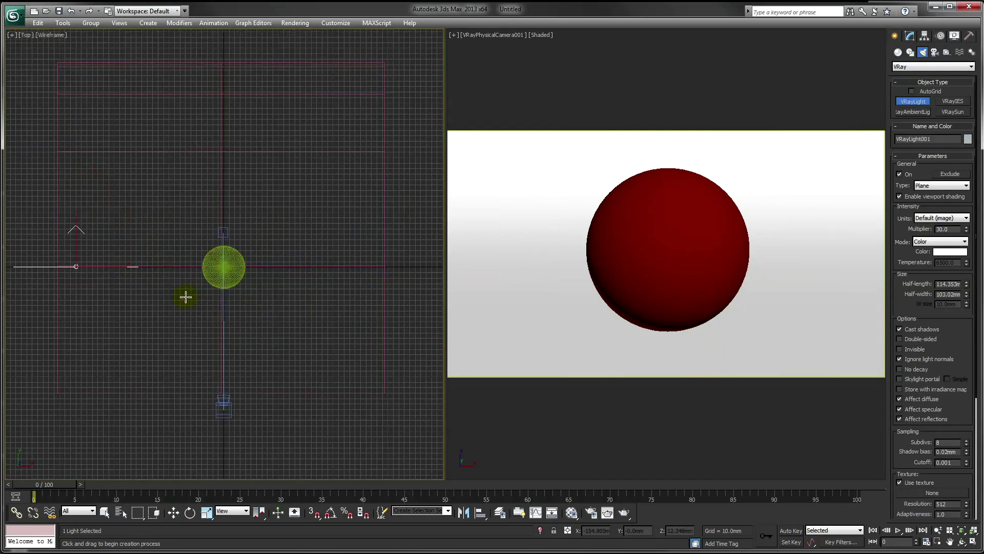
pyautogui.press('z')
pyautogui.scroll(-4, 177, 293)
pyautogui.scroll(2, 234, 283)
pyautogui.press('e')
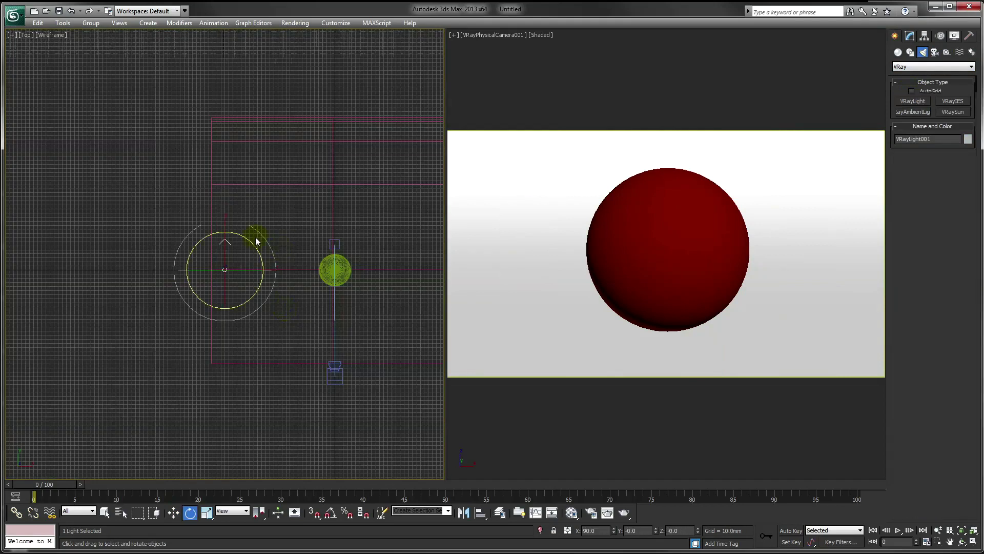
pyautogui.moveTo(252, 240); pyautogui.dragTo(277, 287)
pyautogui.click(331, 512)
pyautogui.moveTo(258, 255); pyautogui.dragTo(261, 340)
pyautogui.press('w')
pyautogui.scroll(-3, 241, 312)
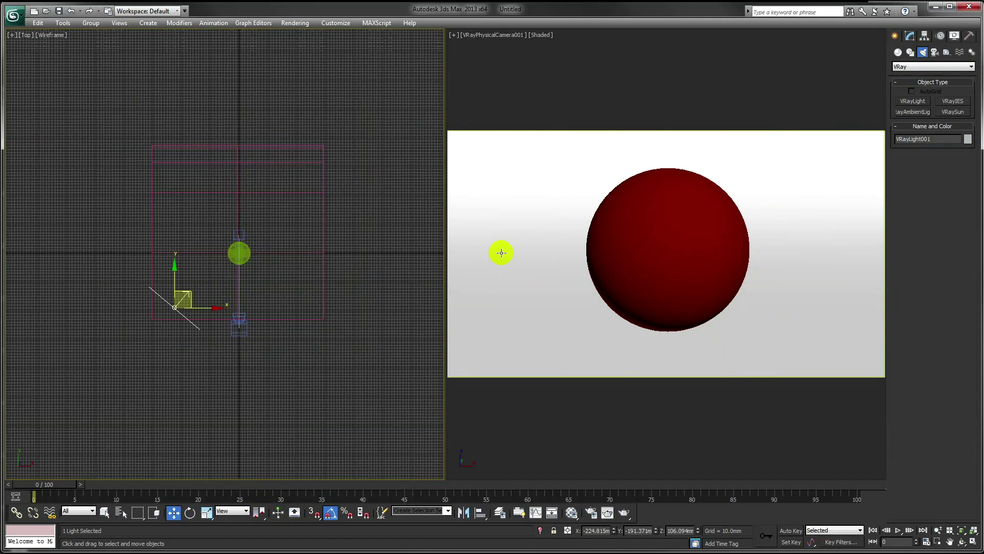
# Rename the light key_light and set its multiplier to 3.5.
pyautogui.click(911, 36)
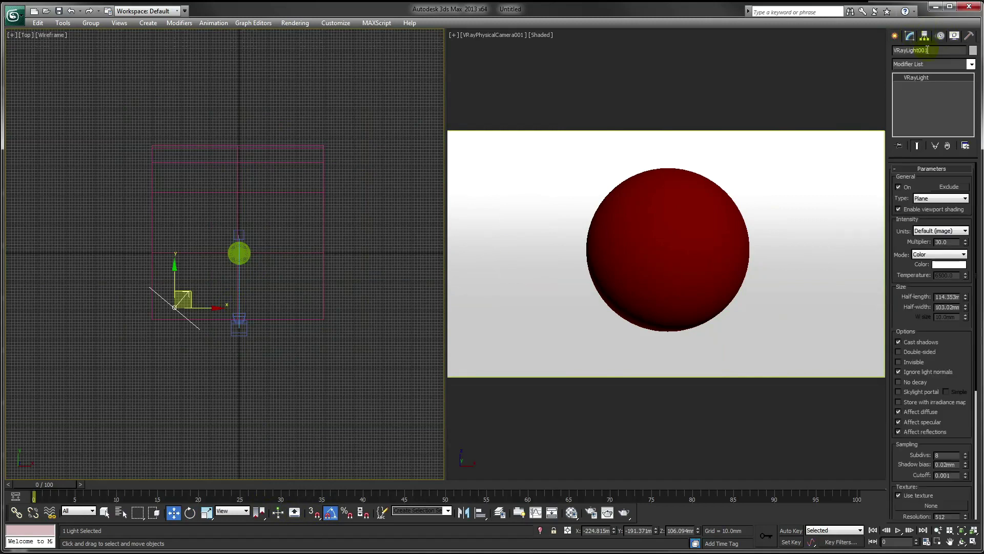
pyautogui.doubleClick(928, 50)
pyautogui.write('ke')
pyautogui.write('y_light')
pyautogui.click(947, 241)
pyautogui.write('3')
# In Render Setup, set output width to 900 and check the indirect illumination settings.
pyautogui.click(591, 513)
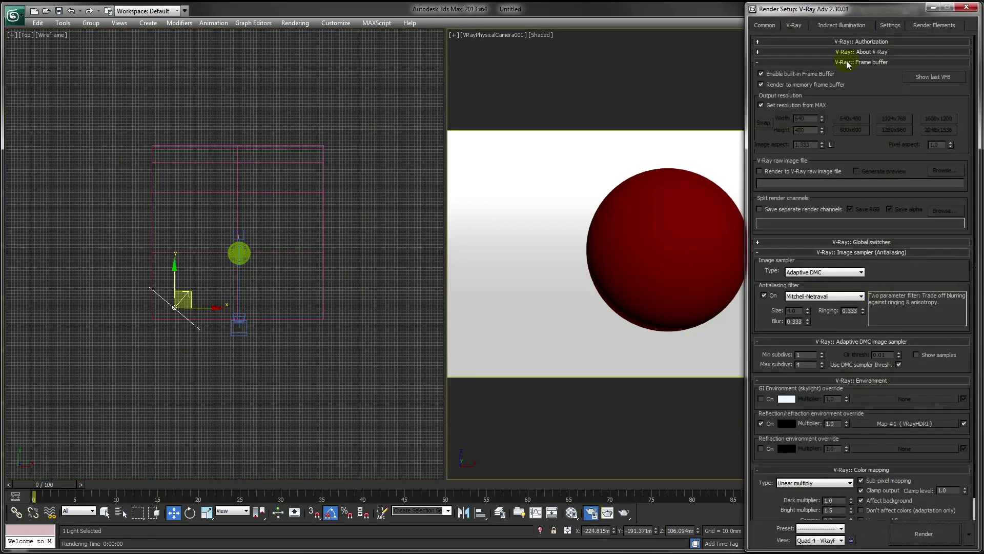
pyautogui.click(765, 25)
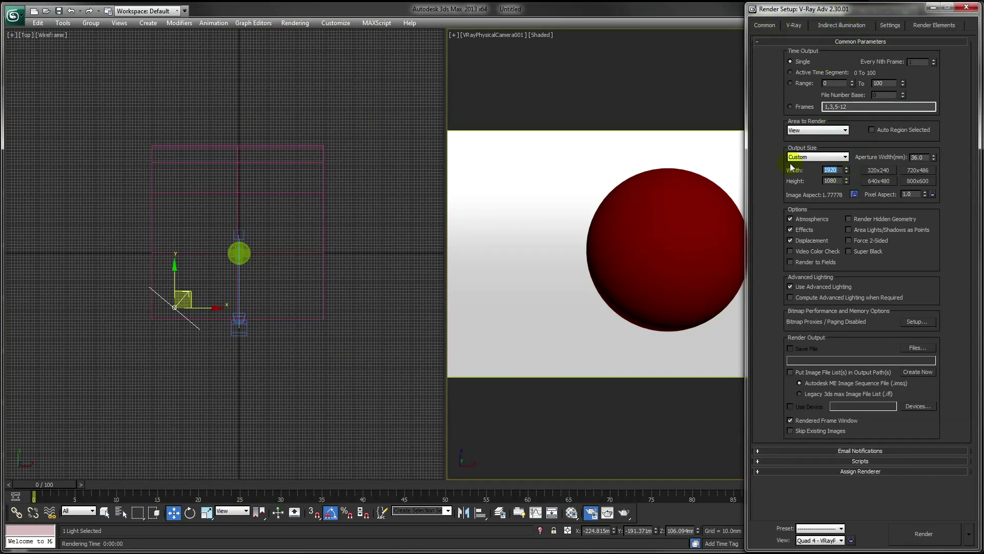
pyautogui.write('90')
pyautogui.click(843, 26)
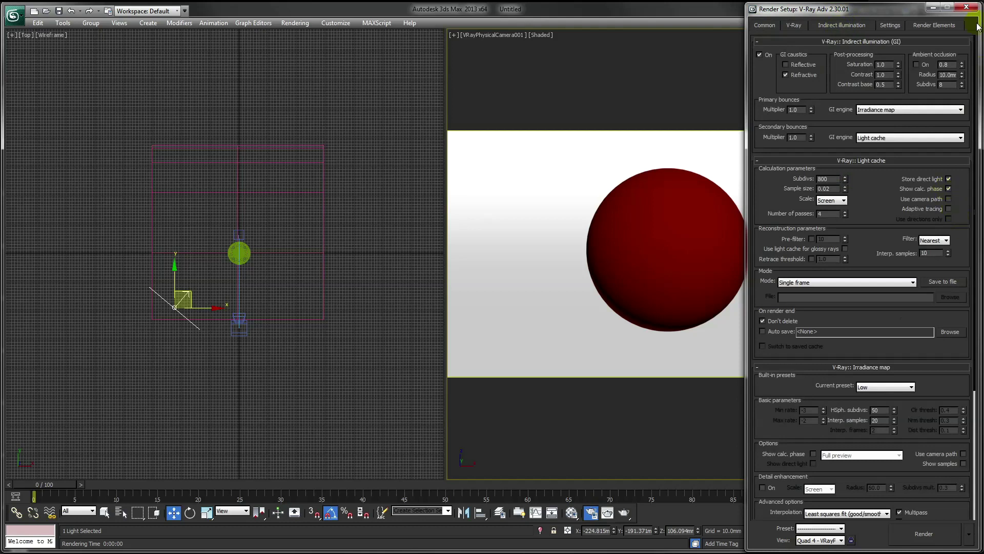
pyautogui.click(967, 7)
# Render a test image of the red sphere and close the frame buffer.
pyautogui.click(596, 511)
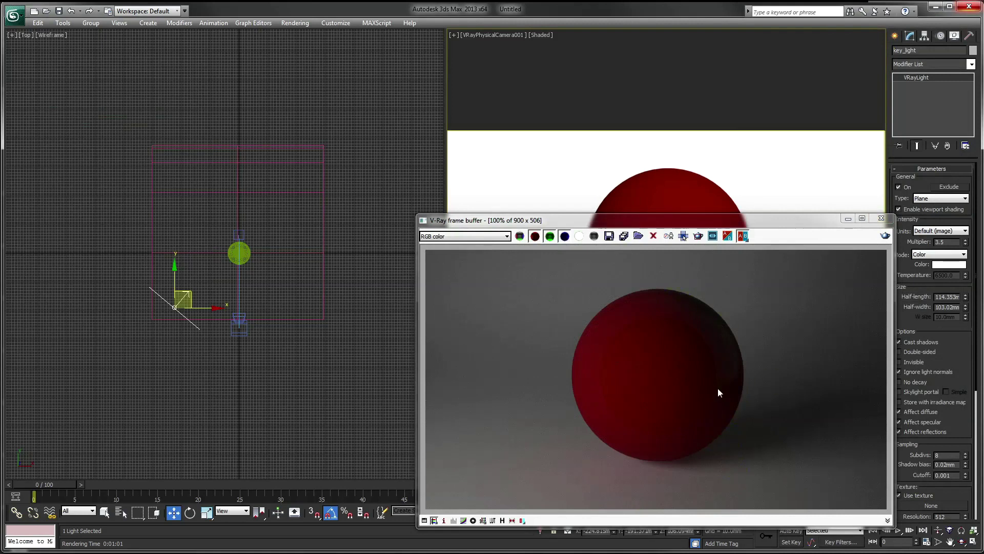
pyautogui.click(881, 218)
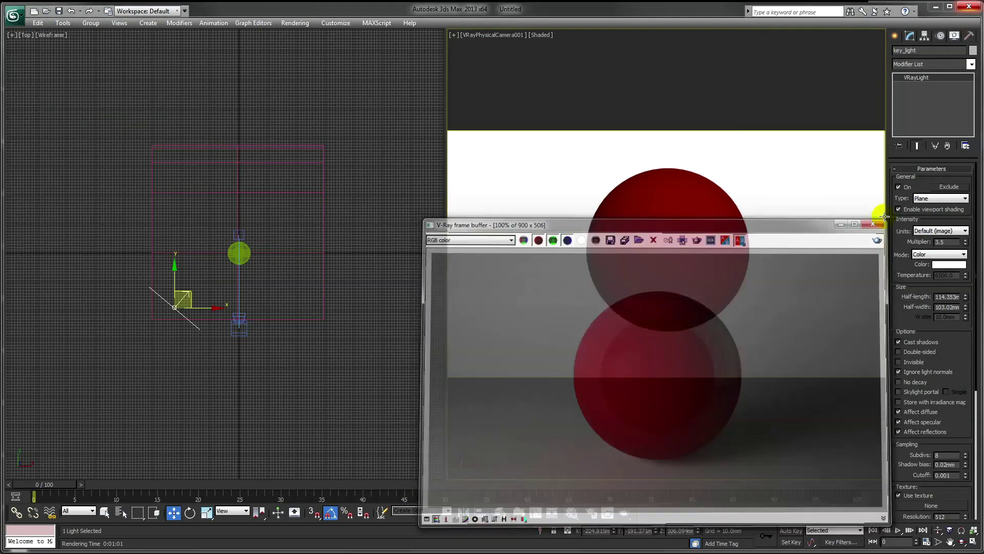
pyautogui.click(165, 319)
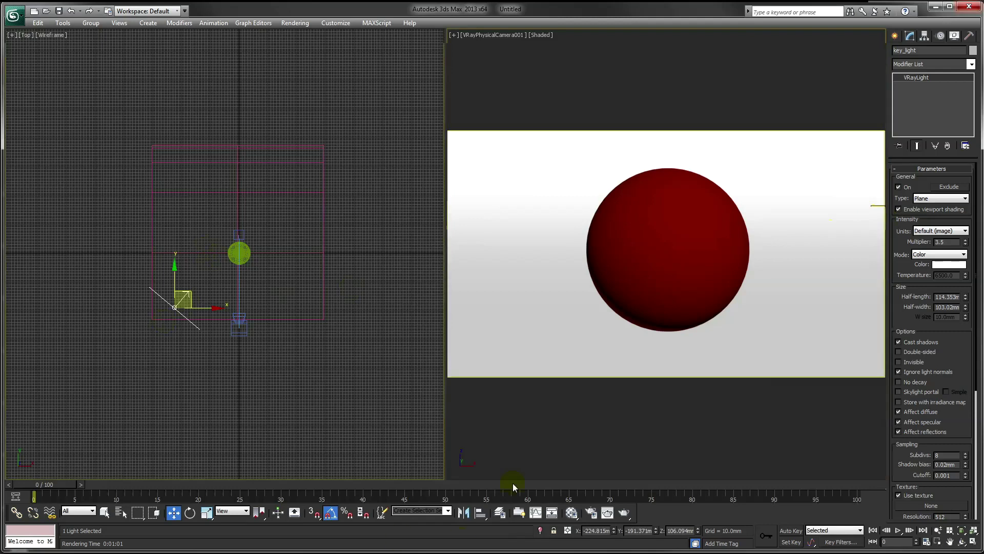
# Mirror key_light as a copy and move it to the sphere's right.
pyautogui.click(474, 513)
pyautogui.click(463, 513)
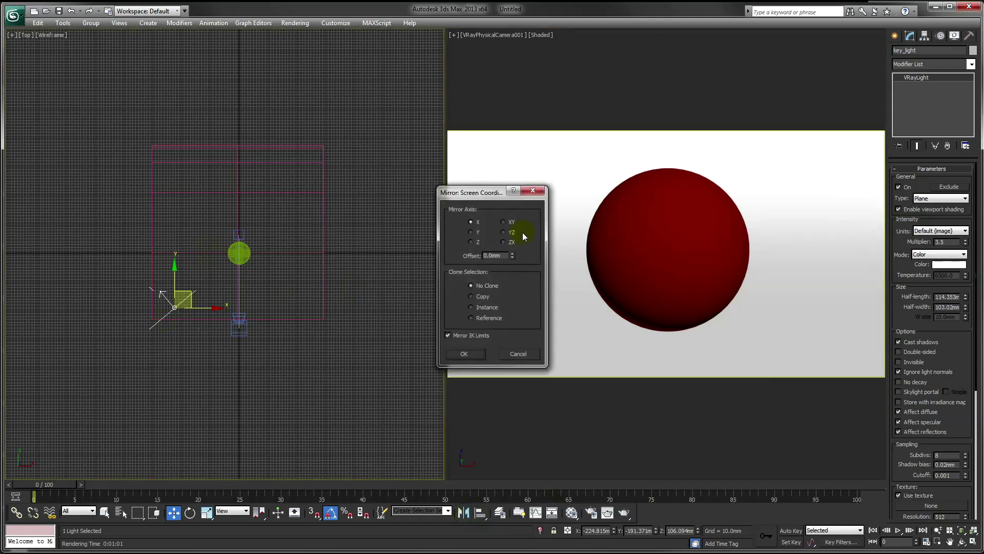
pyautogui.click(476, 297)
pyautogui.click(464, 356)
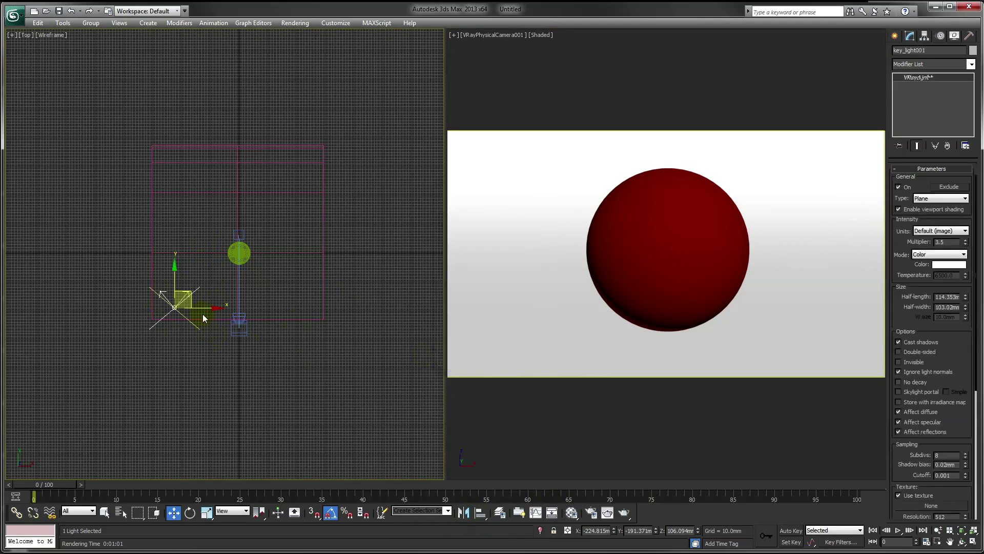
pyautogui.moveTo(201, 307); pyautogui.dragTo(331, 309)
# Set the copied light's multiplier to 2.5 and key_light's to 4.5.
pyautogui.doubleClick(946, 242)
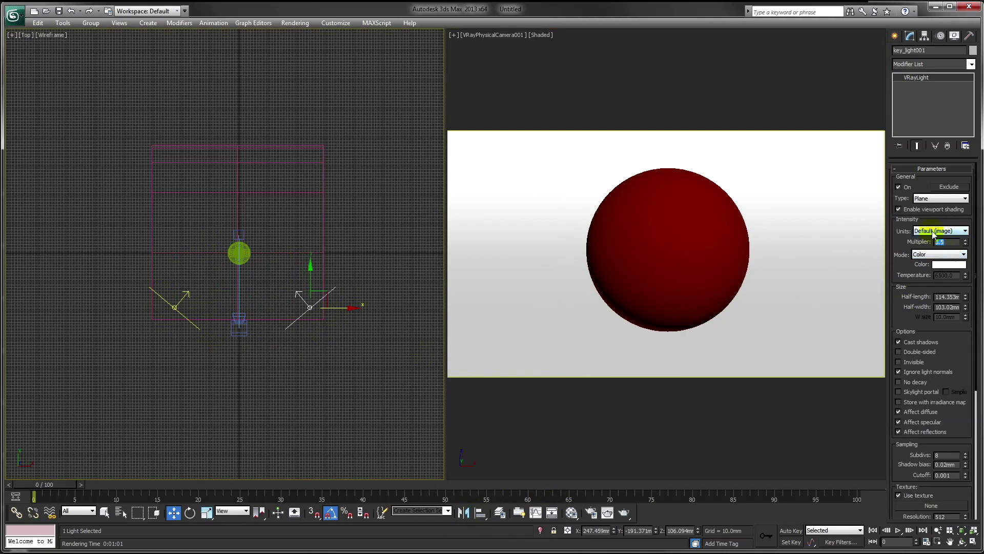
pyautogui.write('2')
pyautogui.click(176, 305)
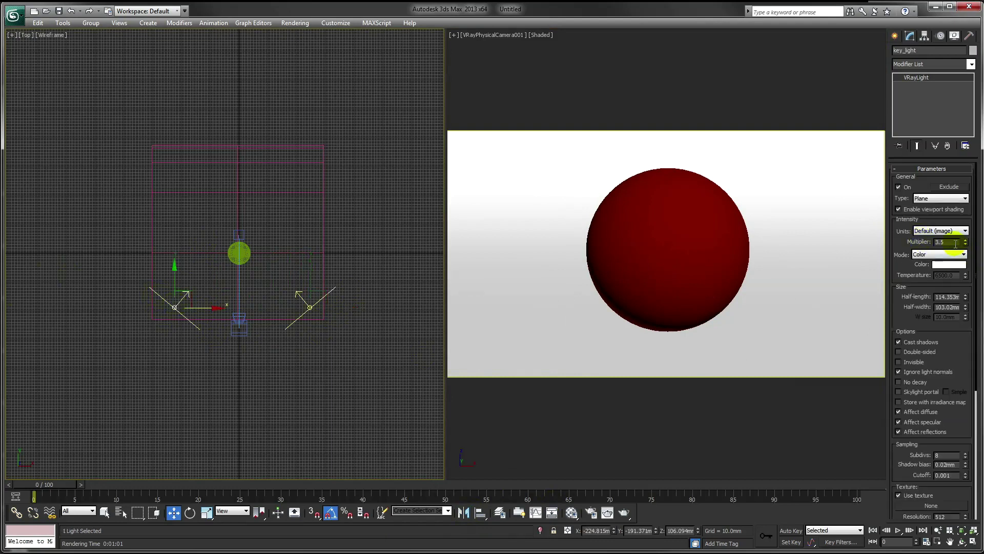
pyautogui.doubleClick(956, 243)
pyautogui.write('4.5')
pyautogui.press('Return')
# Render a test image from the camera view and close the frame buffer.
pyautogui.rightClick(750, 221)
pyautogui.click(625, 512)
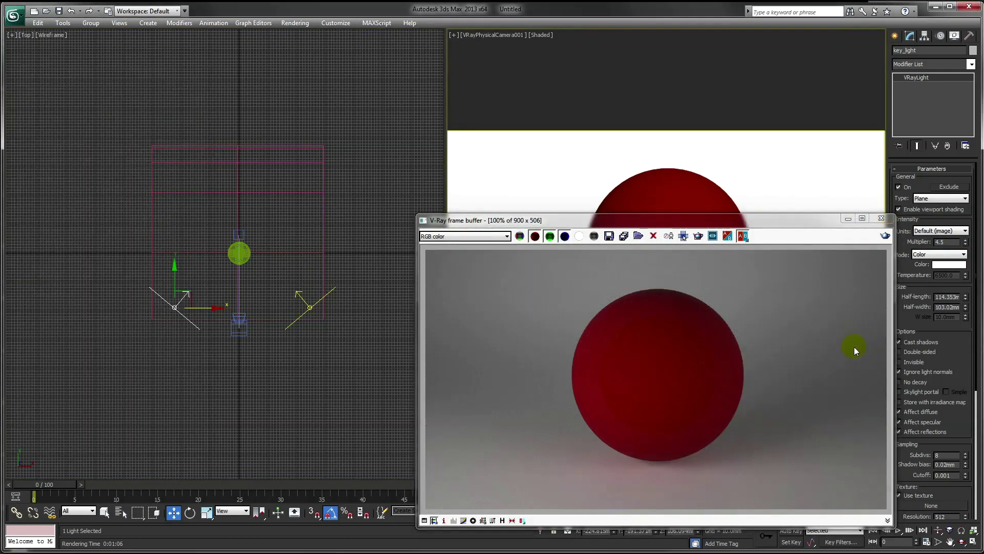
pyautogui.click(882, 218)
pyautogui.click(305, 308)
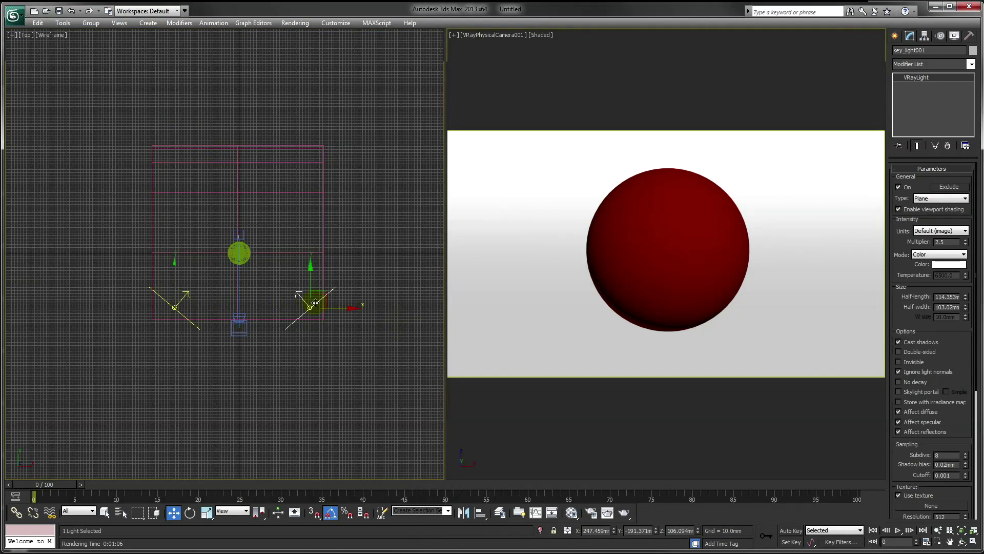
# Clone the right light upward as back_light aimed down, and rename the right light fill_light.
pyautogui.keyDown('shift'); pyautogui.moveTo(316, 302); pyautogui.dragTo(256, 180); pyautogui.keyUp('shift')
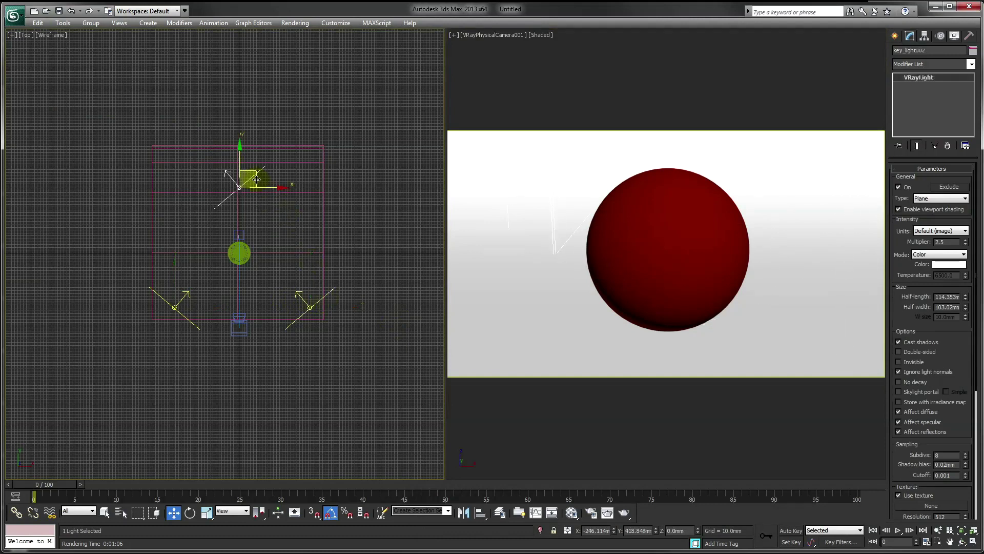
pyautogui.click(505, 326)
pyautogui.press('e')
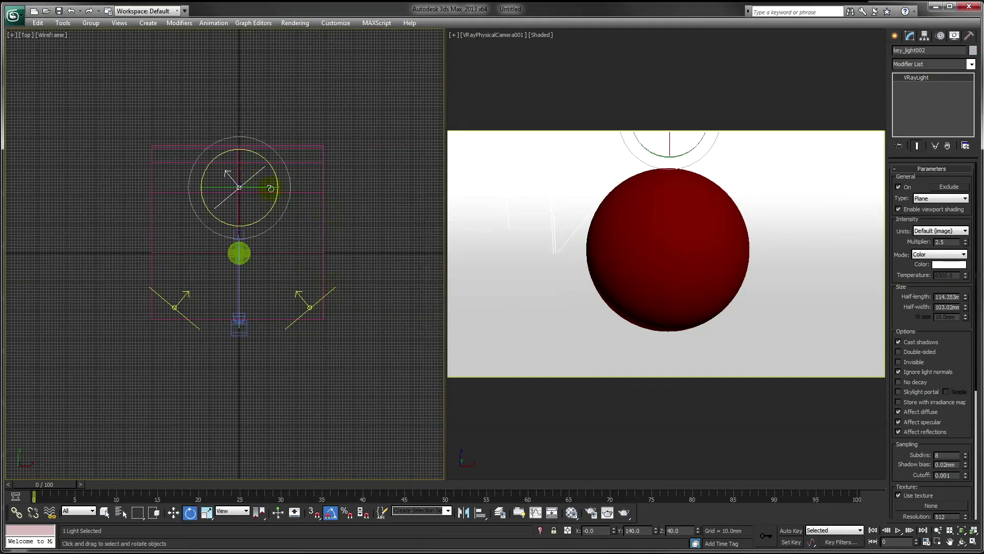
pyautogui.moveTo(276, 184); pyautogui.dragTo(234, 123)
pyautogui.doubleClick(933, 50)
pyautogui.write('bac')
pyautogui.click(312, 306)
pyautogui.doubleClick(932, 50)
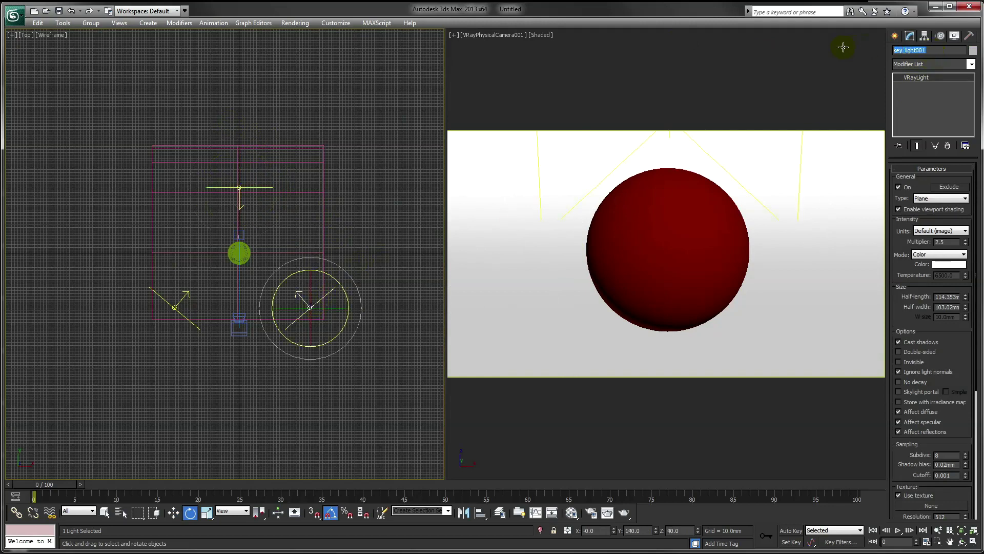
pyautogui.write('fil')
# Set back_light's multiplier to 1.5 and exclude the floor from it.
pyautogui.click(240, 187)
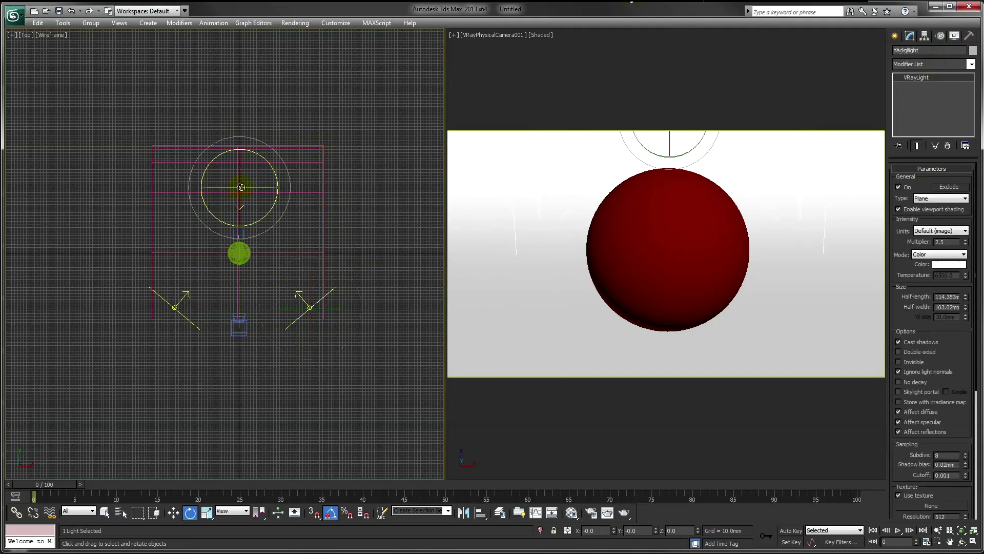
pyautogui.click(939, 241)
pyautogui.click(949, 186)
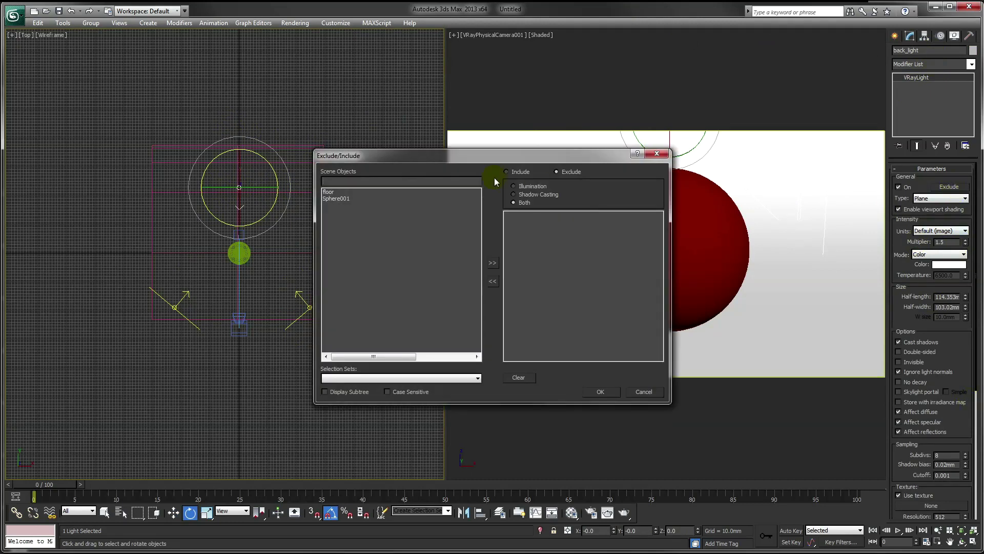
pyautogui.click(348, 193)
pyautogui.click(491, 264)
pyautogui.click(600, 392)
# Tilt and reposition back_light in the Left view.
pyautogui.press('l')
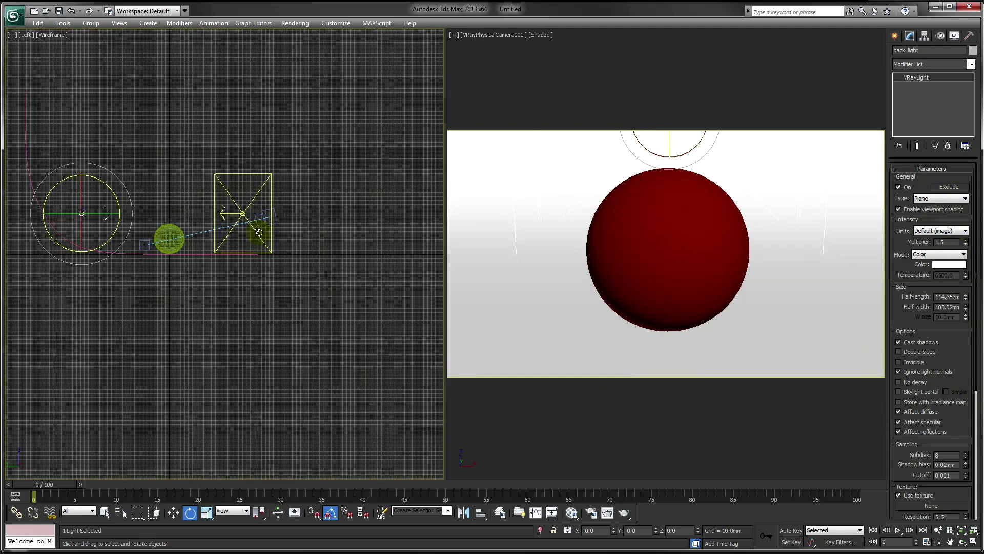
pyautogui.scroll(-2, 213, 260)
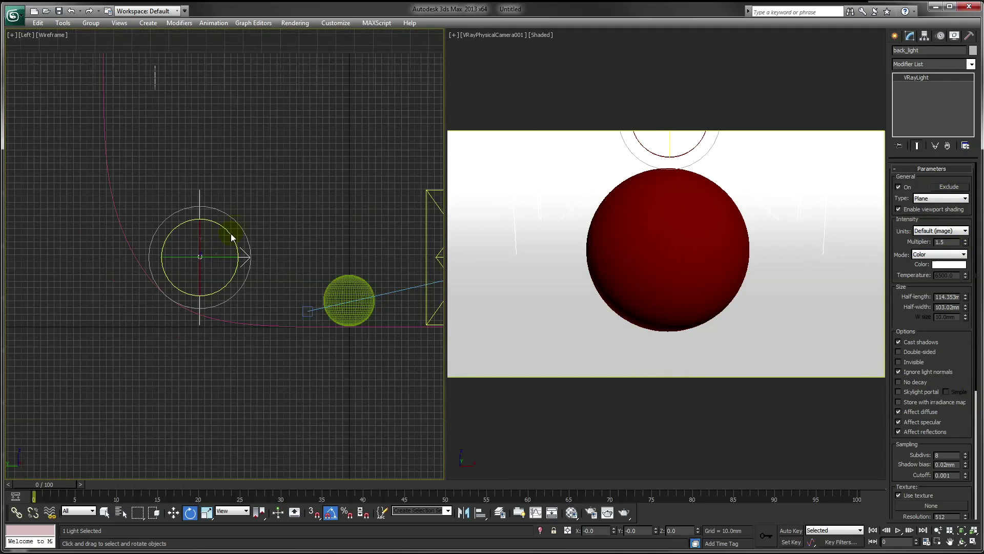
pyautogui.moveTo(233, 226); pyautogui.dragTo(270, 235)
pyautogui.press('w')
pyautogui.scroll(-4, 194, 284)
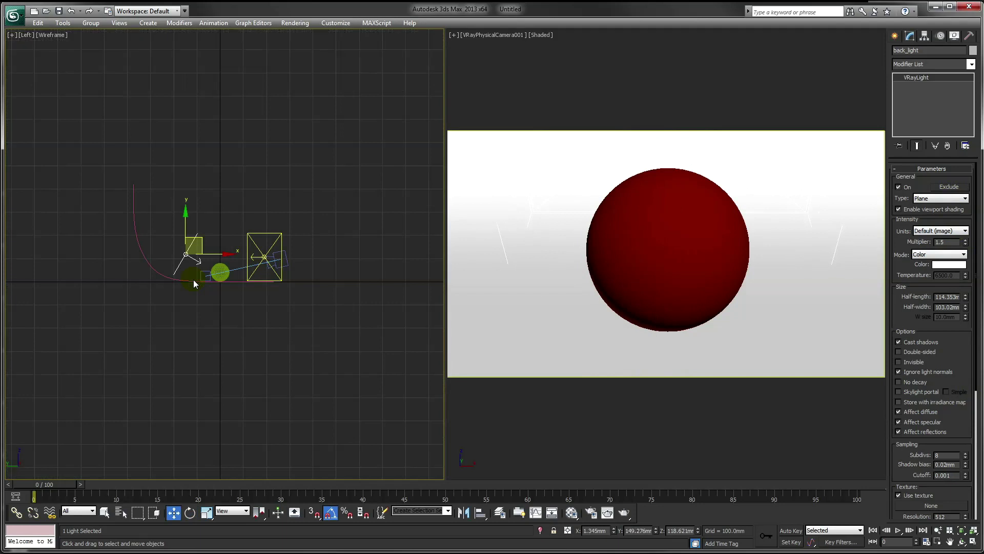
pyautogui.click(264, 257)
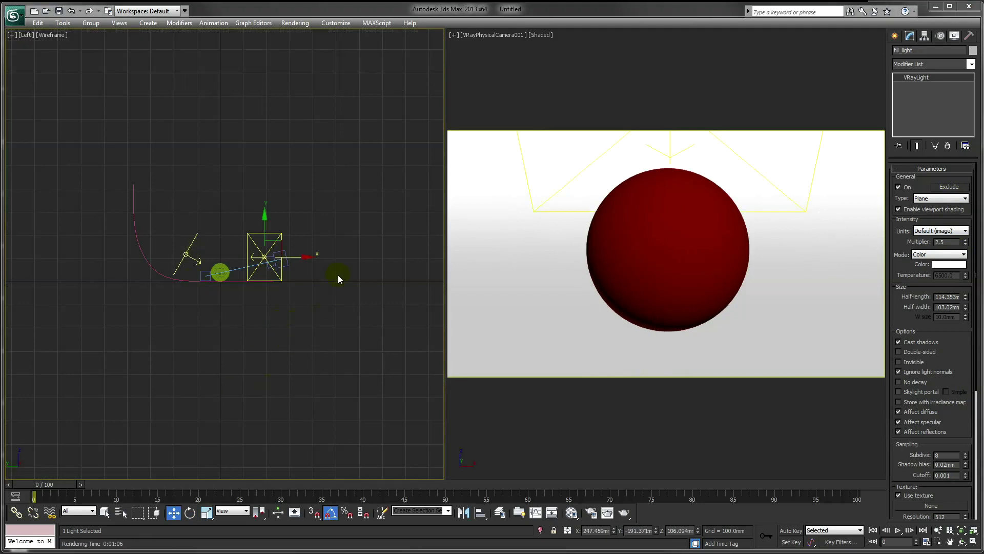
# Make fill_light and back_light invisible, then render a test image and close it.
pyautogui.keyDown('alt'); pyautogui.moveTo(340, 268); pyautogui.dragTo(337, 297, button='middle'); pyautogui.keyUp('alt')
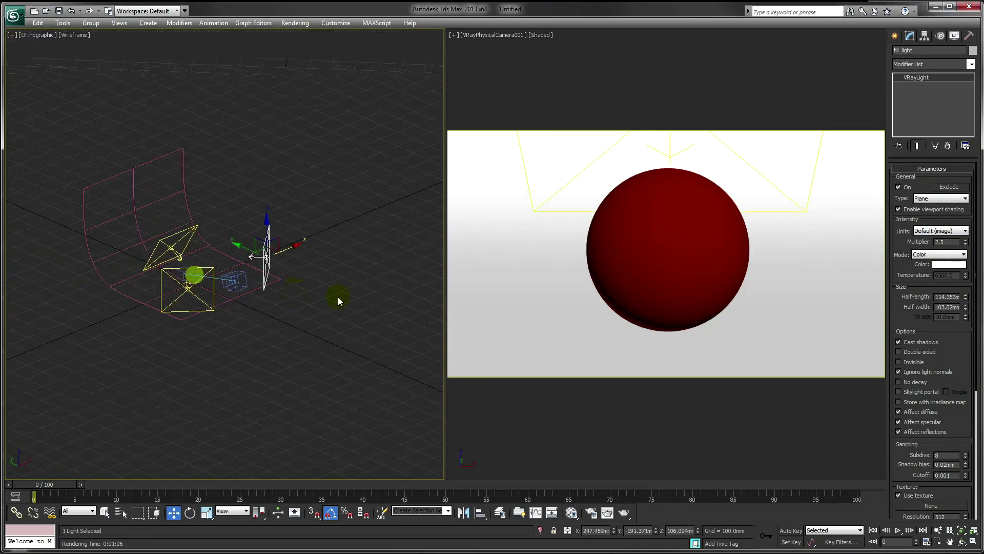
pyautogui.click(915, 364)
pyautogui.scroll(3, 328, 306)
pyautogui.click(275, 316)
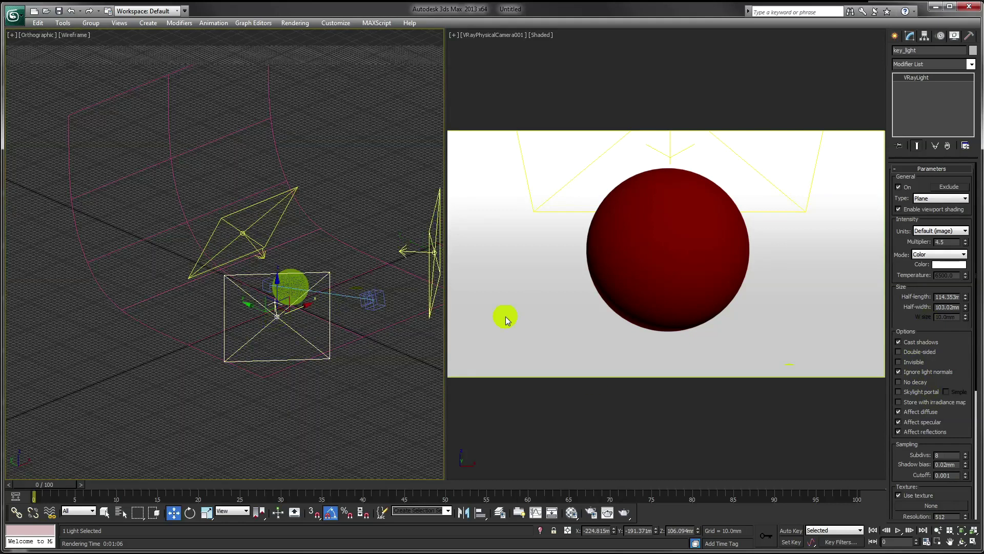
pyautogui.click(239, 234)
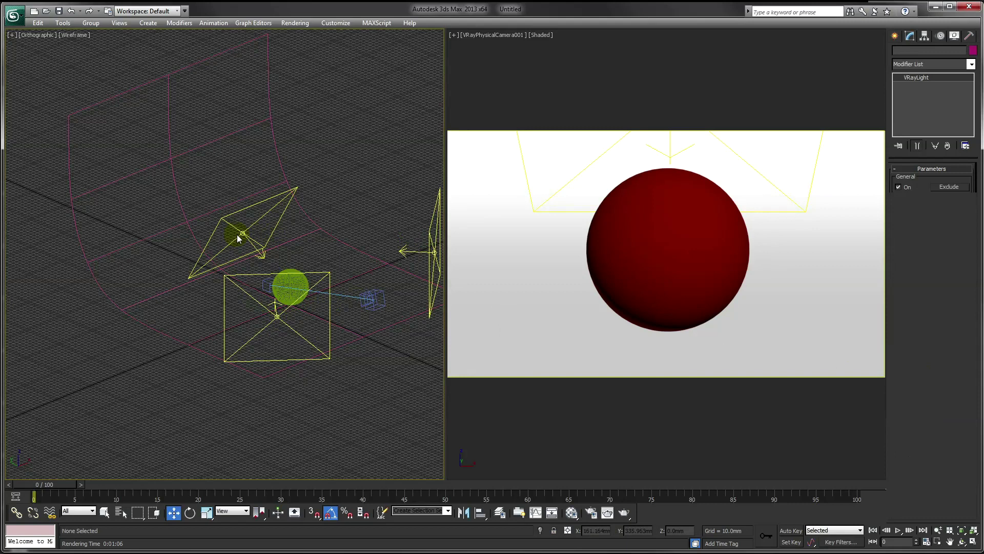
pyautogui.click(912, 363)
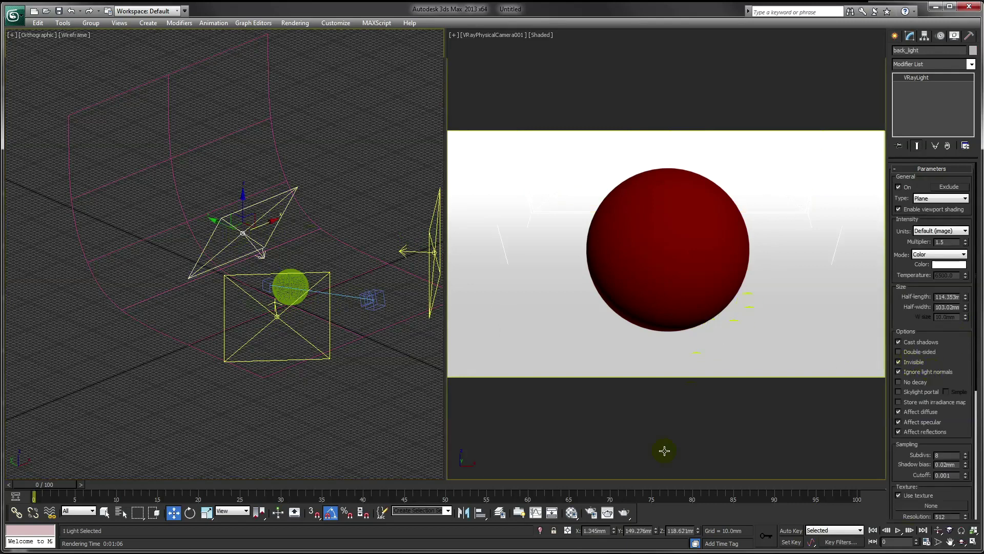
pyautogui.click(624, 513)
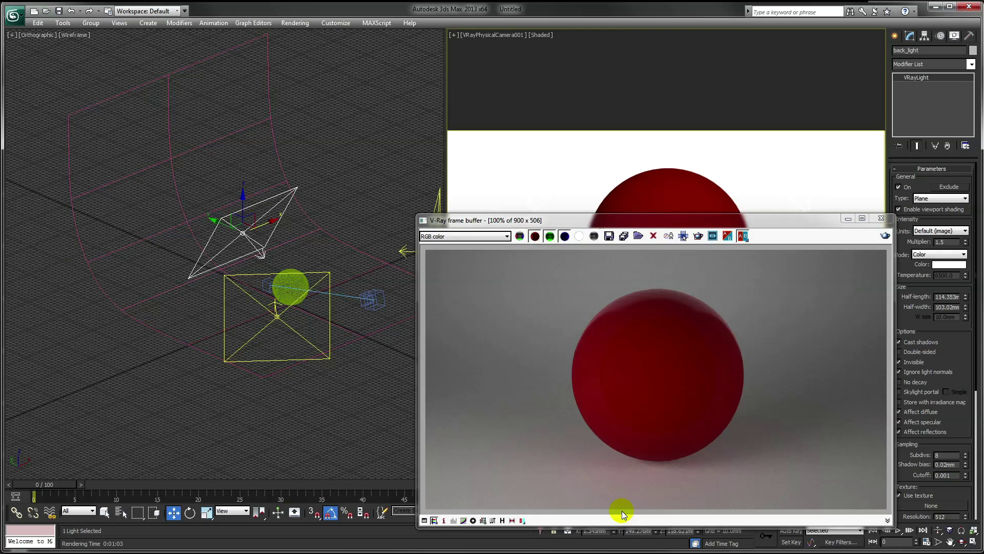
pyautogui.hotkey('alt', 'Tab')
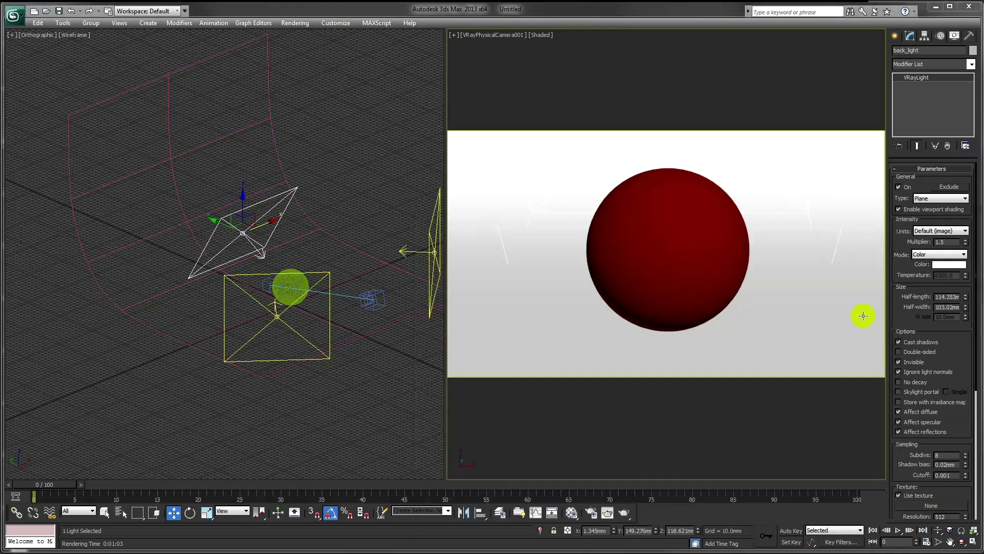
# Raise the sphere material's falloff side colour to grey 144 in the Material Editor.
pyautogui.click(572, 512)
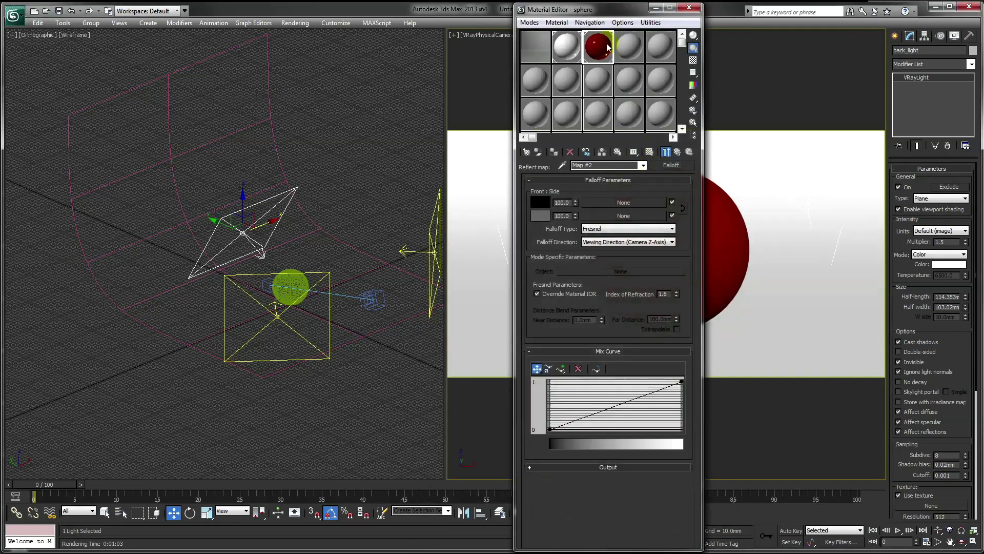
pyautogui.click(539, 216)
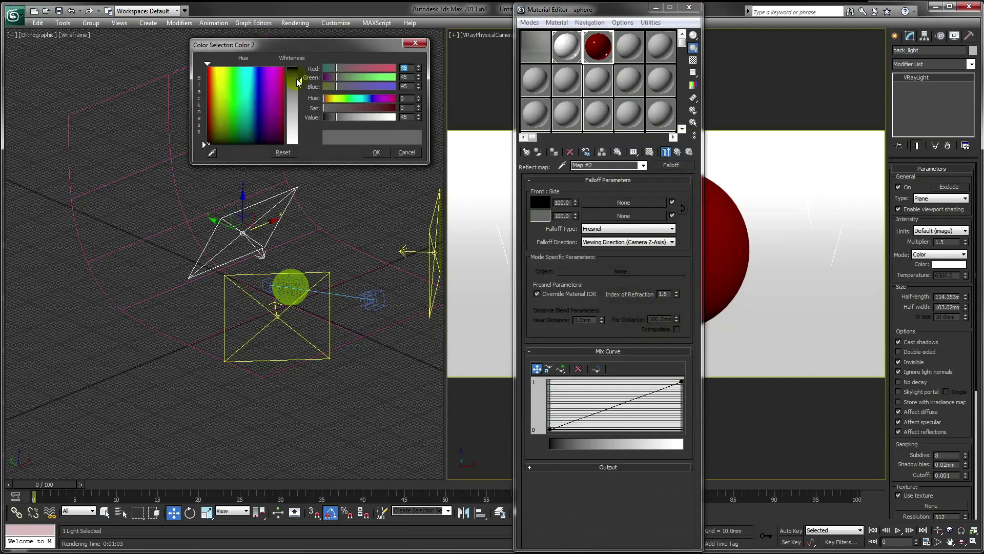
pyautogui.moveTo(300, 80); pyautogui.dragTo(301, 111)
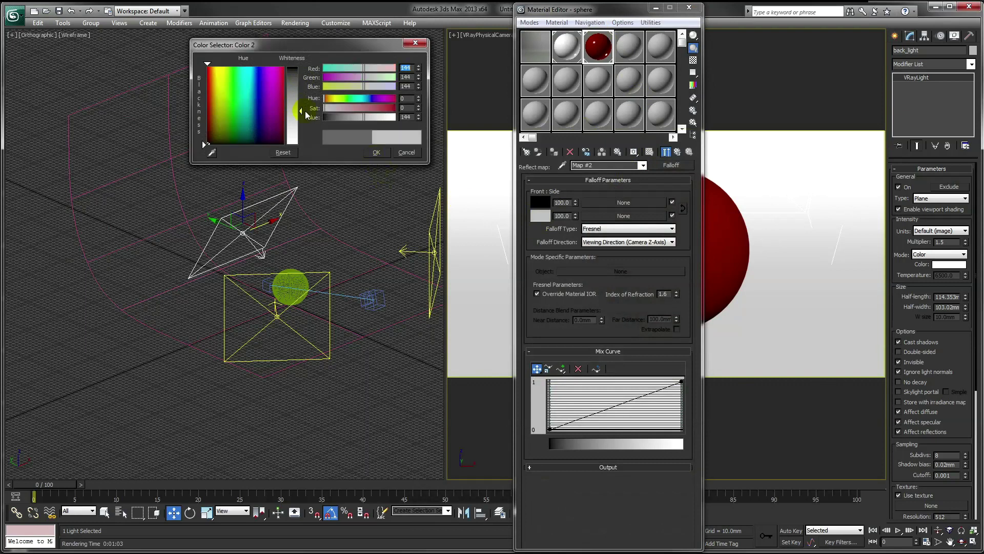
pyautogui.click(374, 152)
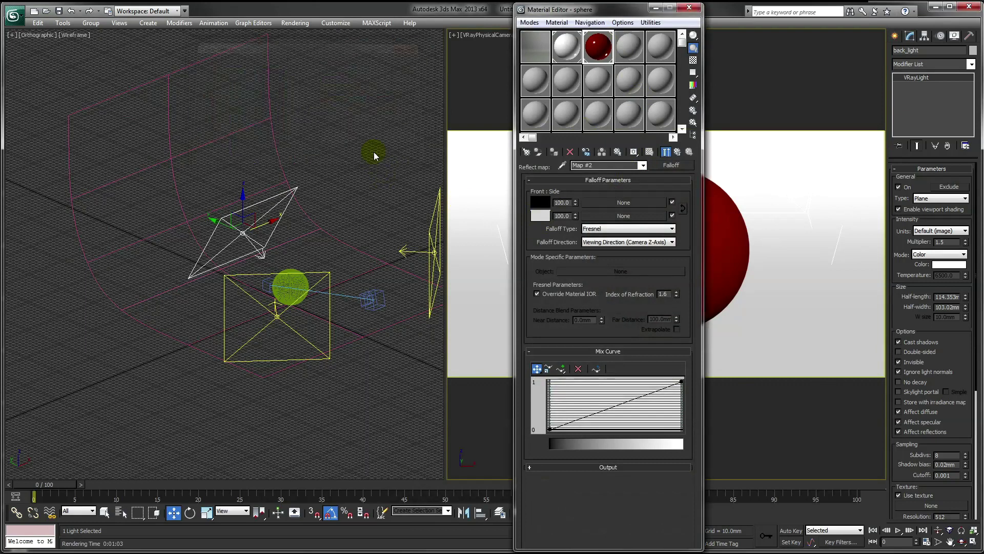
pyautogui.click(686, 6)
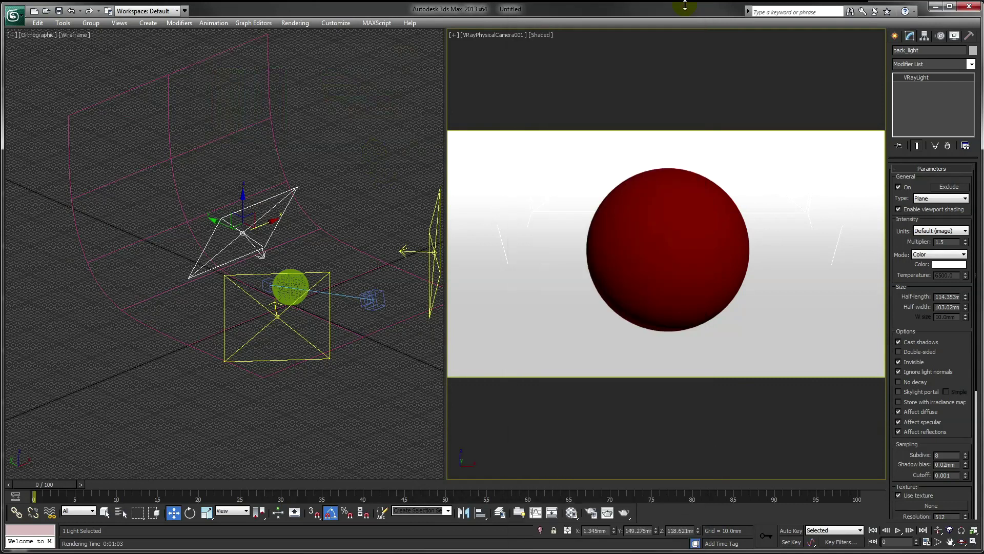
# Set key_light's multiplier to 5.5 and fill_light's to 3.
pyautogui.click(278, 325)
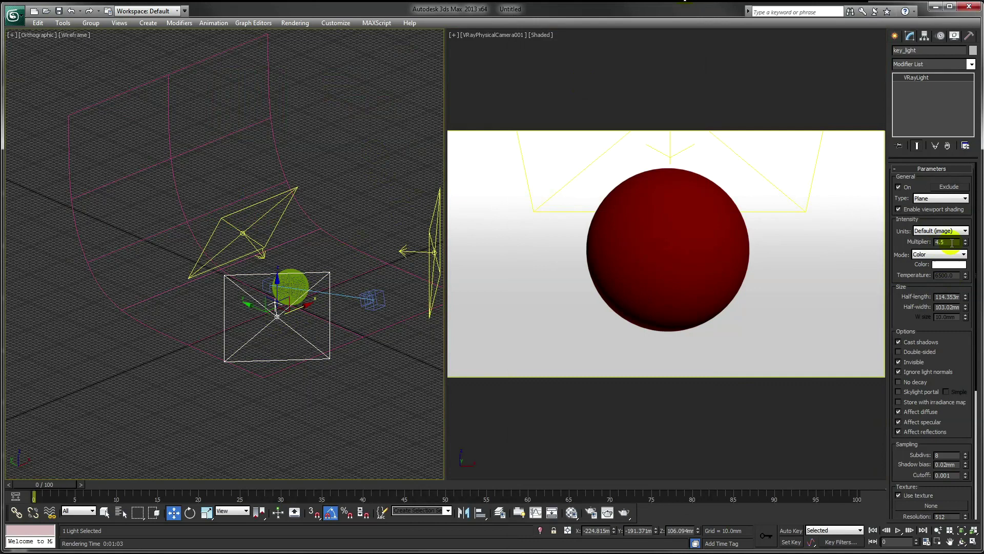
pyautogui.write('5.5')
pyautogui.press('Return')
pyautogui.click(427, 252)
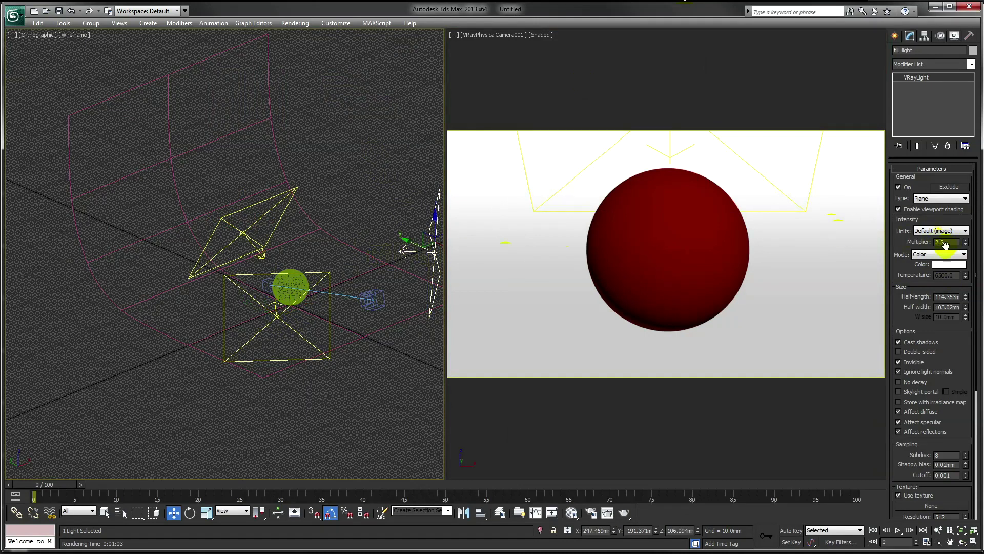
pyautogui.write('3')
# Set the camera's vignetting to 0.6, render from the camera view, and close the render.
pyautogui.click(380, 296)
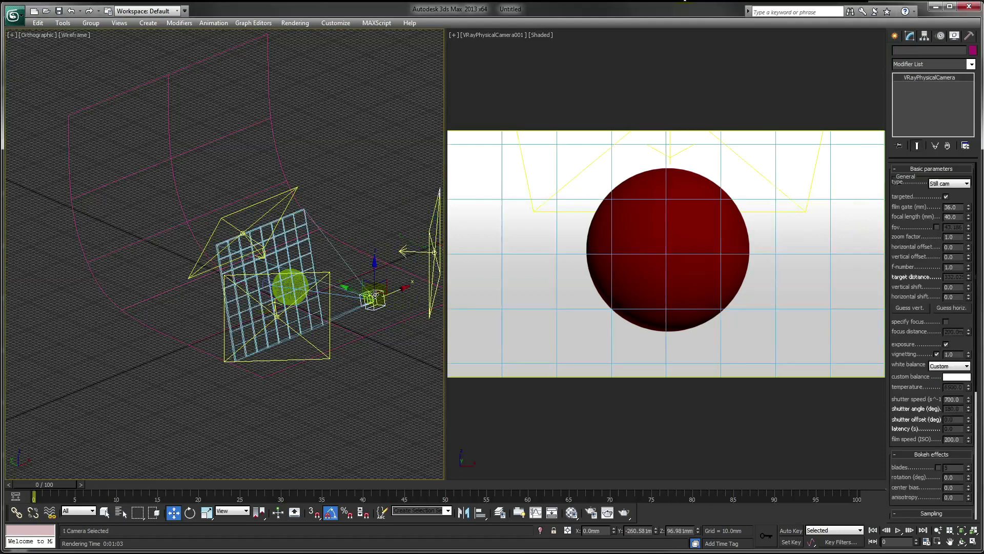
pyautogui.click(952, 354)
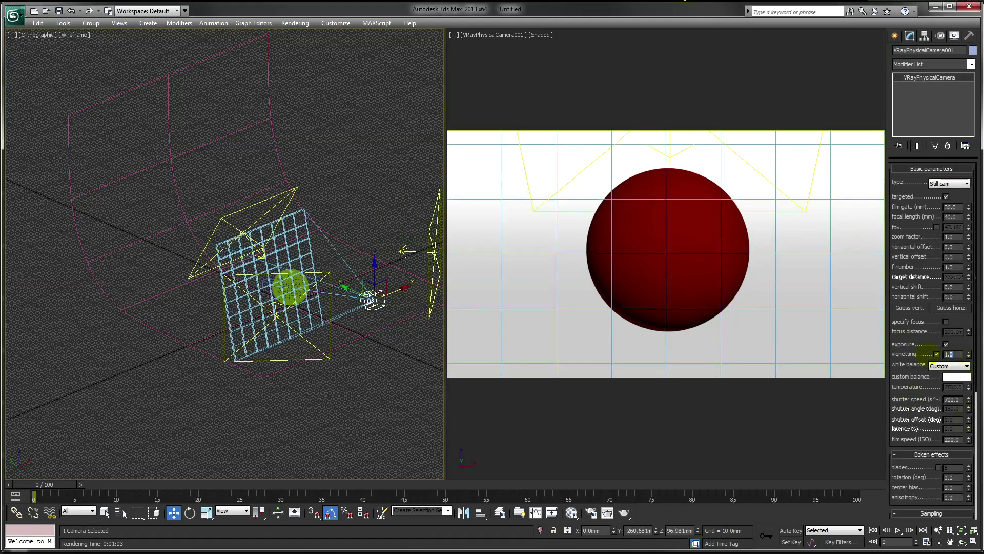
pyautogui.write('.6')
pyautogui.press('Return')
pyautogui.click(542, 432)
pyautogui.click(629, 517)
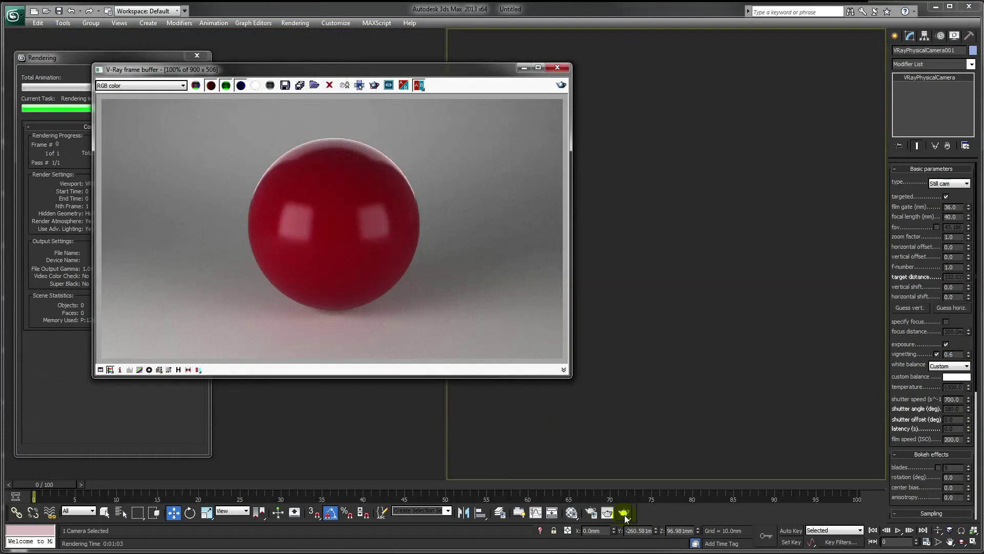
pyautogui.click(557, 67)
# Clone the key light in the top view and name the copy 'shadows'.
pyautogui.press('t')
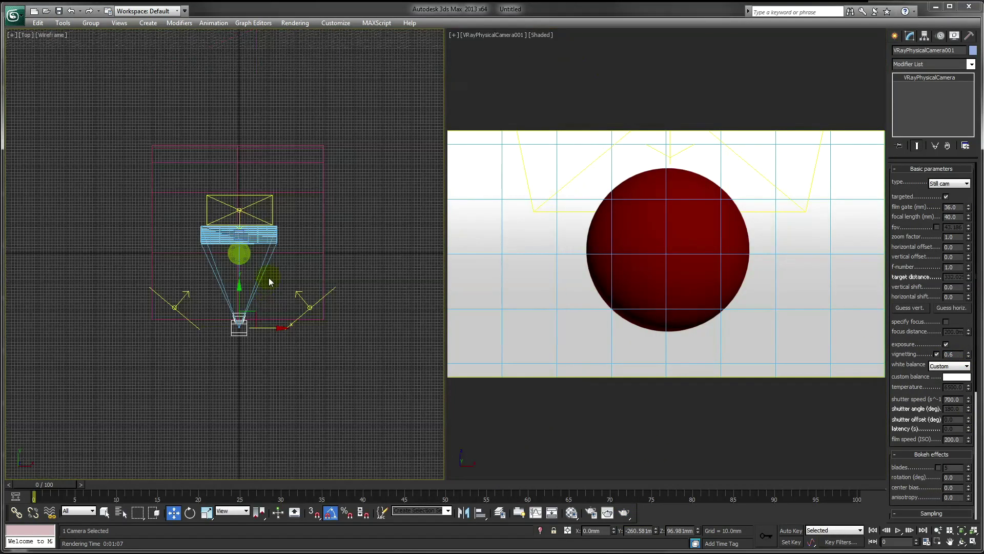
pyautogui.click(165, 281)
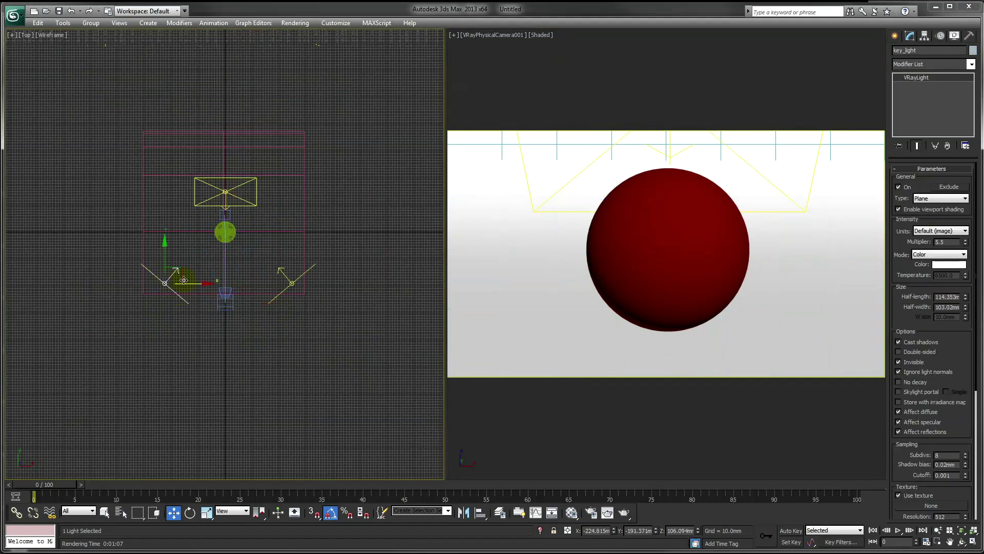
pyautogui.keyDown('shift'); pyautogui.moveTo(179, 277); pyautogui.dragTo(148, 343); pyautogui.keyUp('shift')
pyautogui.click(489, 325)
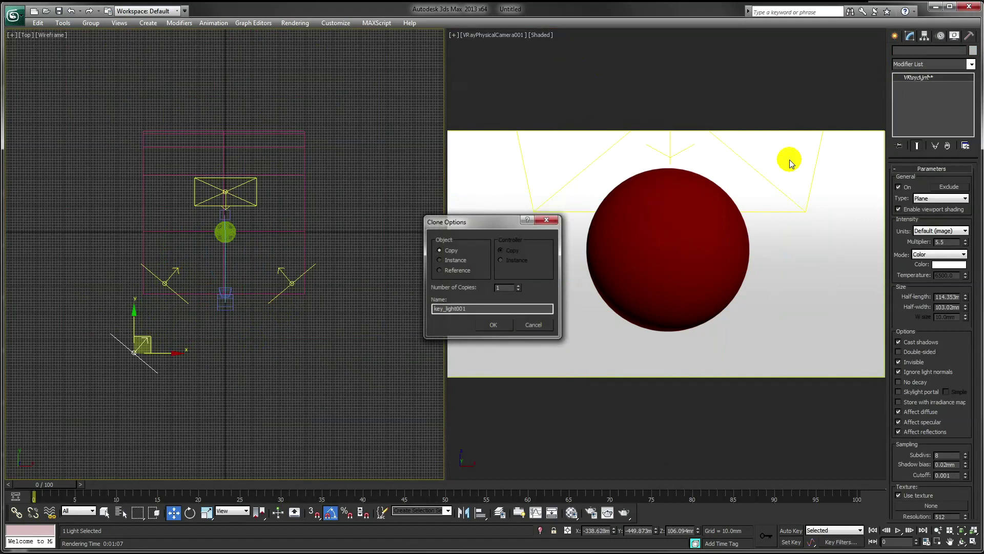
pyautogui.doubleClick(893, 51)
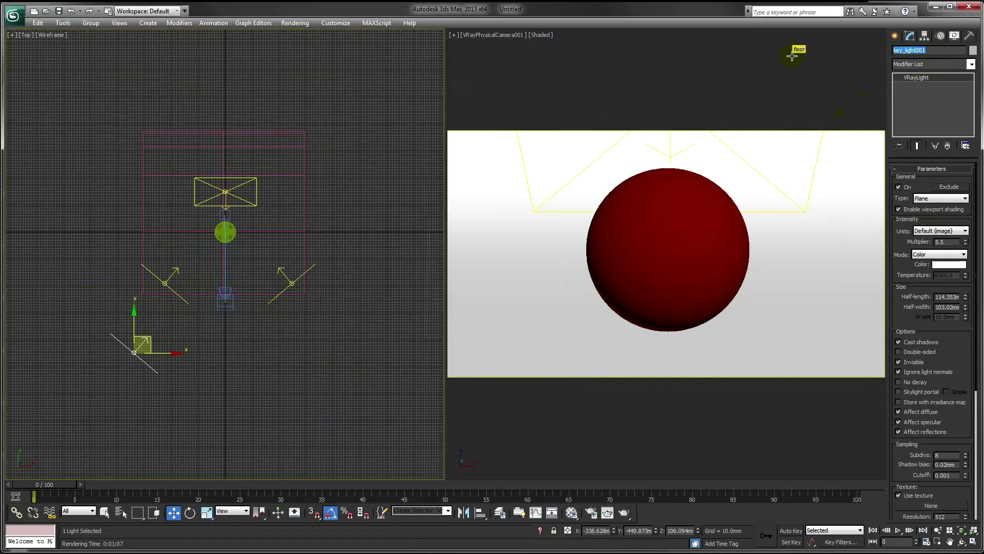
pyautogui.write('shadows')
# Shrink the shadows light, switch to Local coordinates, and raise it high above the scene in Front view.
pyautogui.rightClick(207, 512)
pyautogui.moveTo(173, 193); pyautogui.dragTo(177, 212)
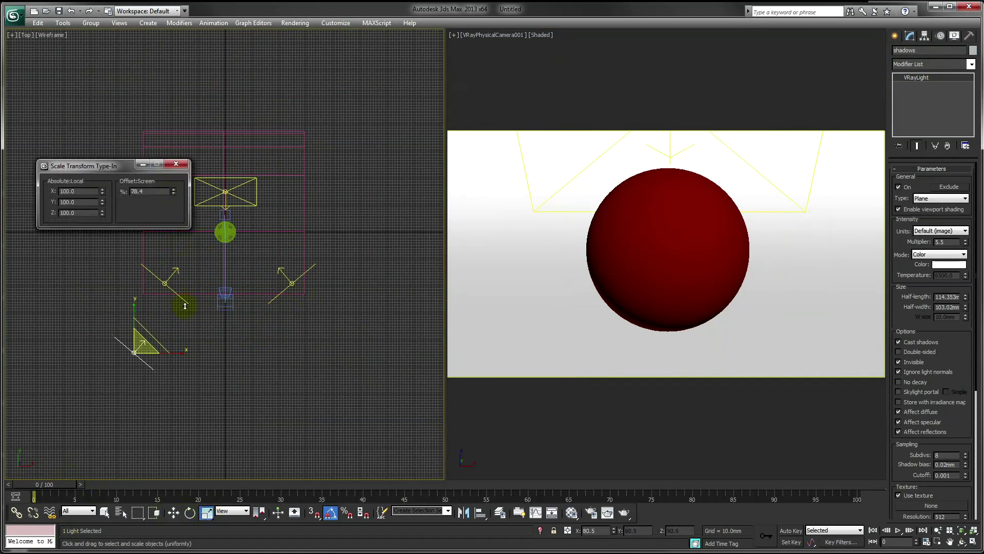
pyautogui.press('e')
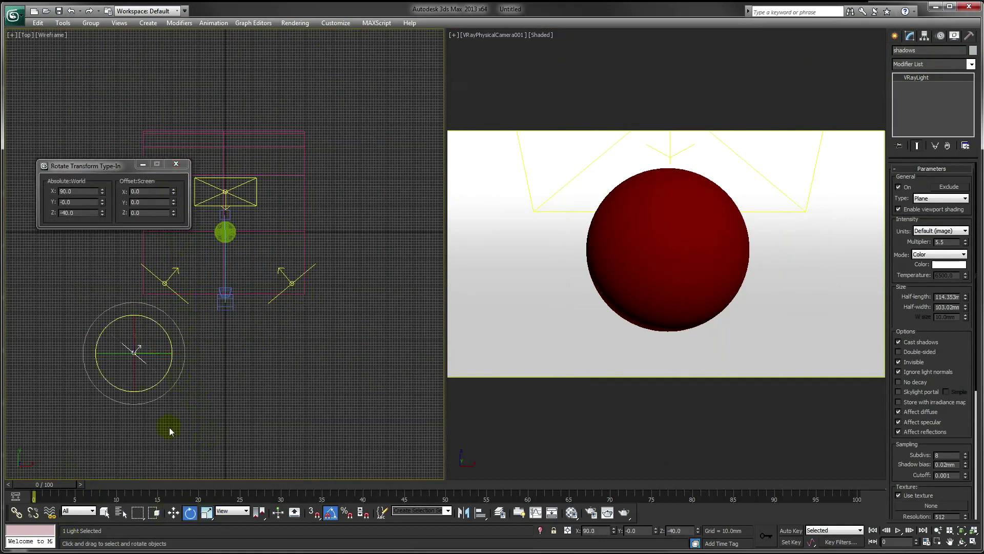
pyautogui.click(225, 510)
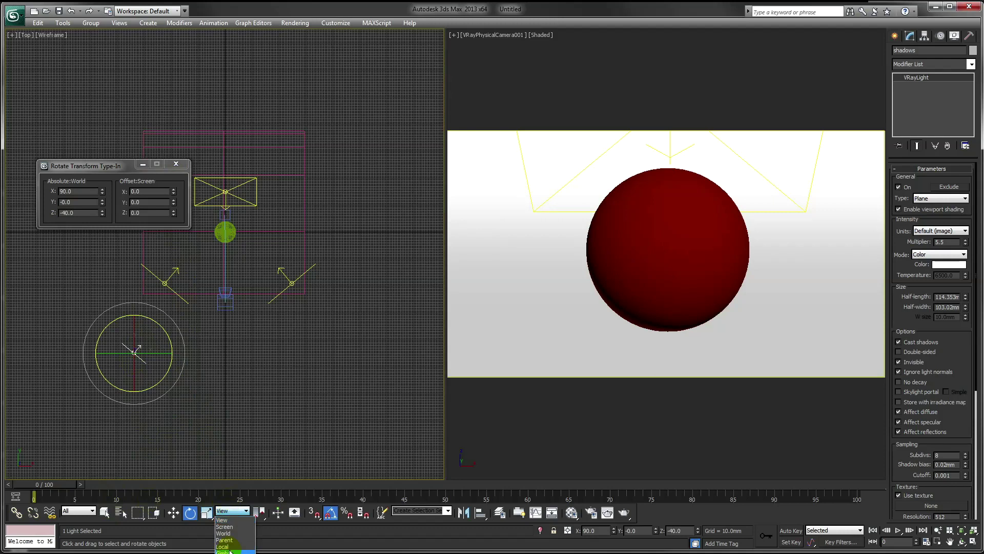
pyautogui.click(225, 544)
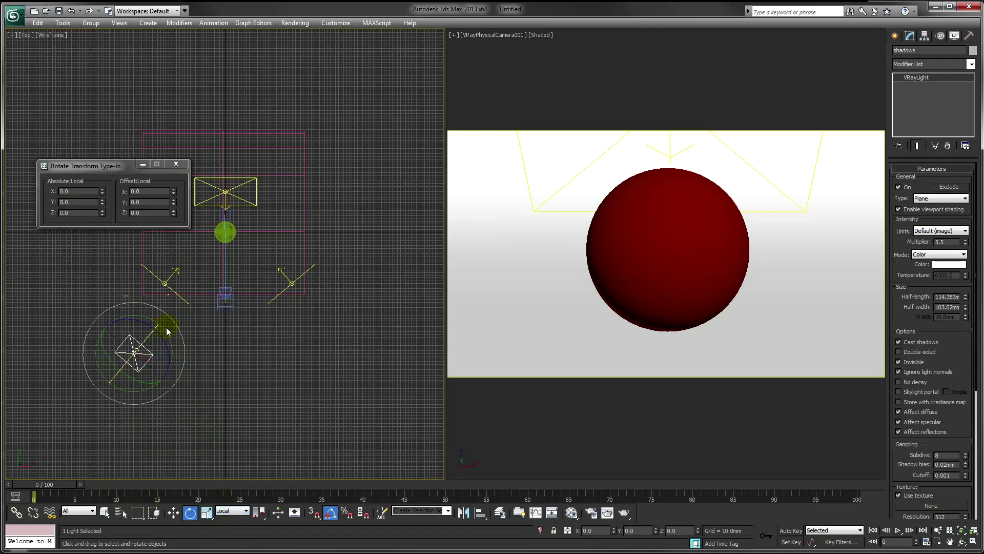
pyautogui.press('f')
pyautogui.press('z')
pyautogui.press('w')
pyautogui.scroll(-5, 241, 248)
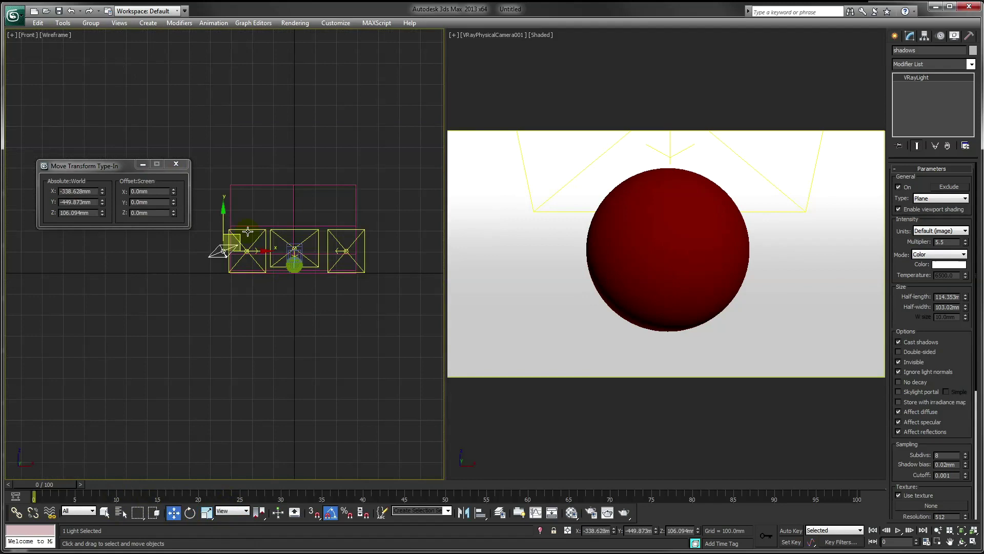
pyautogui.moveTo(222, 218); pyautogui.dragTo(215, 127)
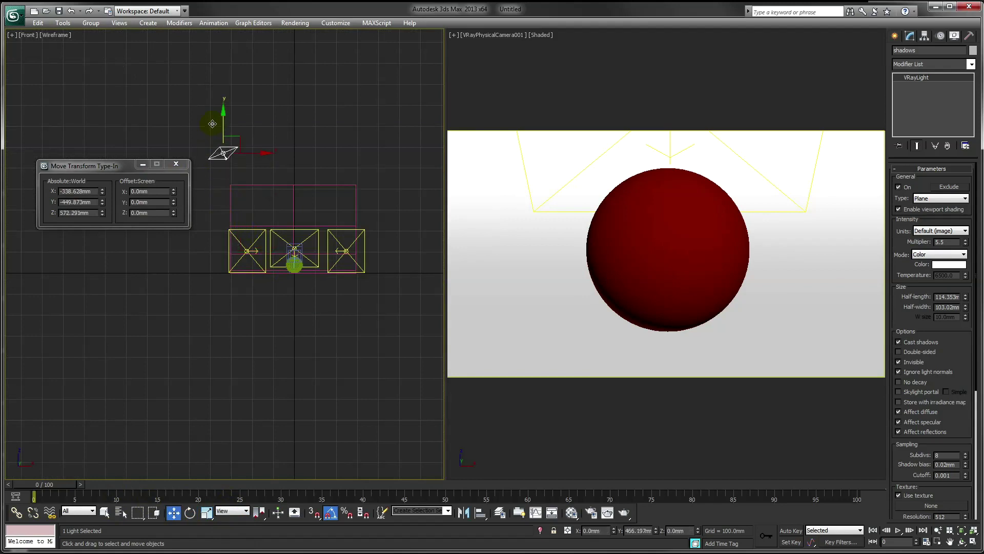
pyautogui.hotkey('ctrl', 'alt', 'z')
# Shrink the shadows light further, set its multiplier to 30, and render the camera view.
pyautogui.press('t')
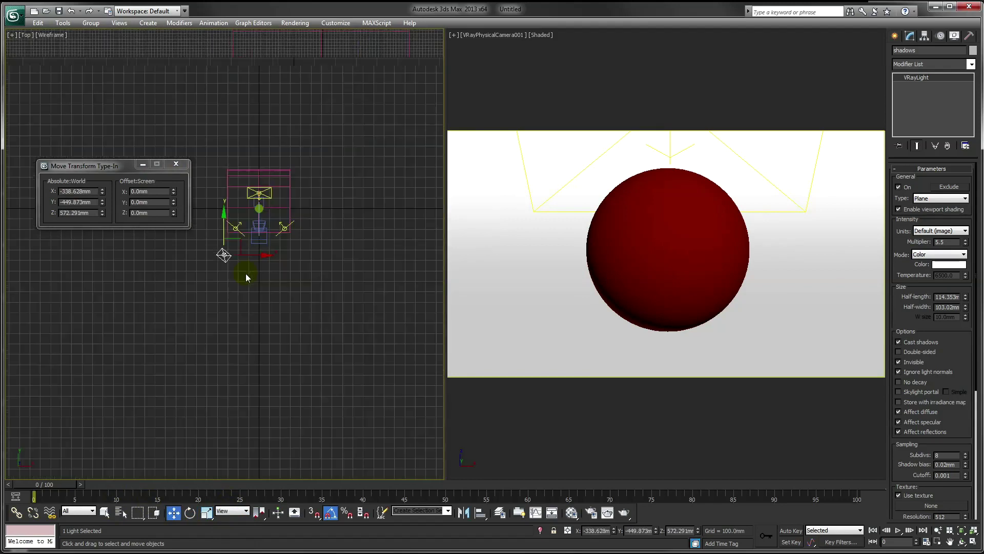
pyautogui.scroll(2, 245, 273)
pyautogui.moveTo(245, 294)
pyautogui.mouseDown(button='middle')
pyautogui.moveTo(265, 277)
pyautogui.moveTo(257, 303)
pyautogui.mouseUp(button='middle')
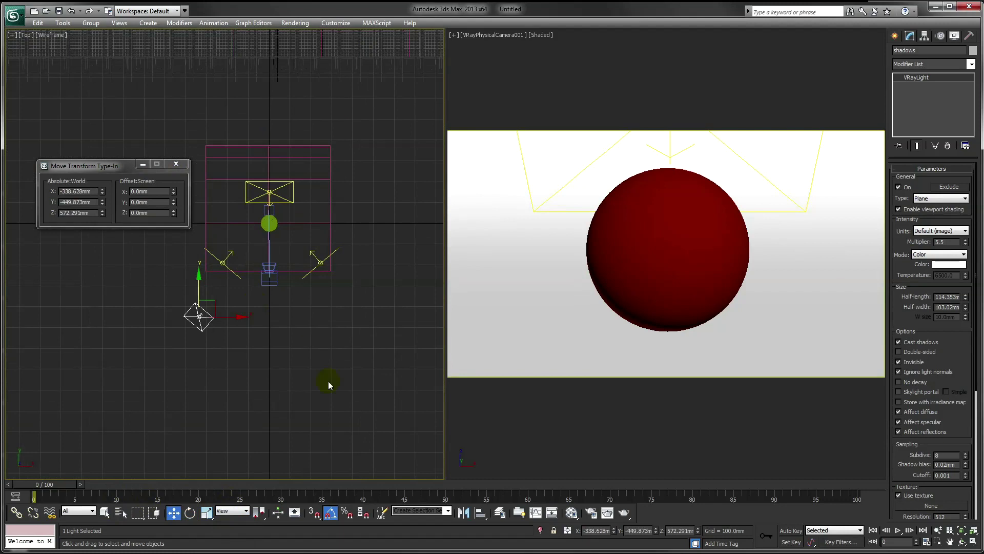
pyautogui.click(207, 512)
pyautogui.moveTo(175, 192); pyautogui.dragTo(180, 229)
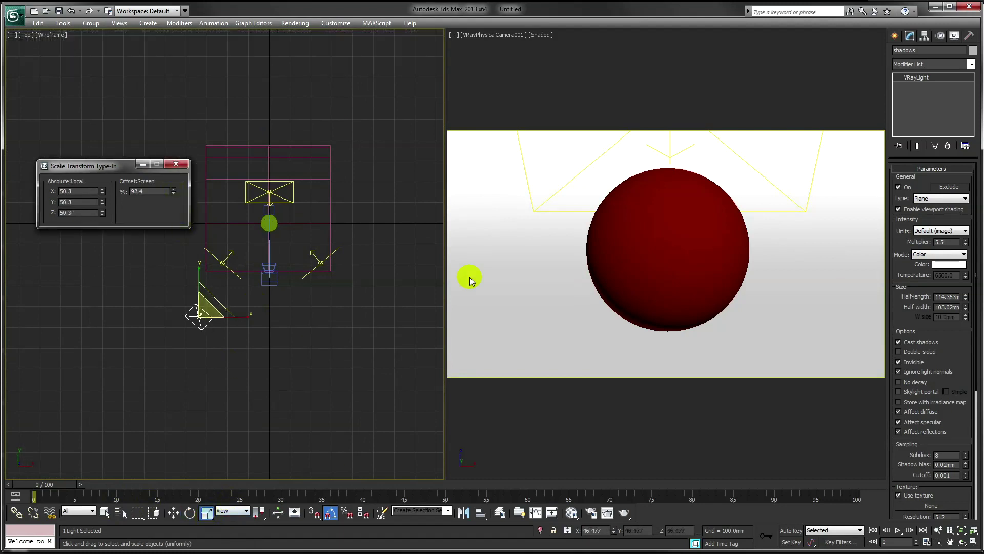
pyautogui.write('30')
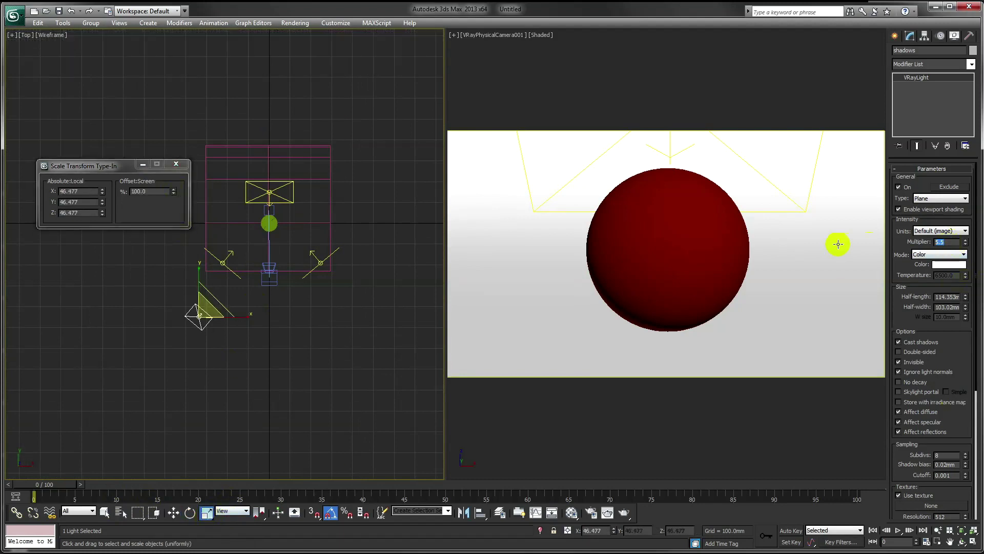
pyautogui.rightClick(662, 304)
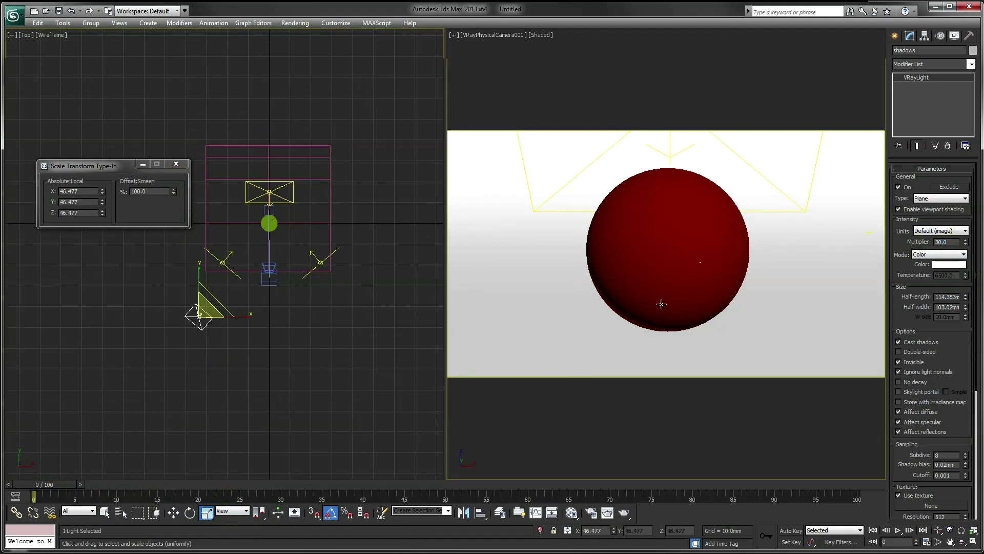
pyautogui.click(624, 513)
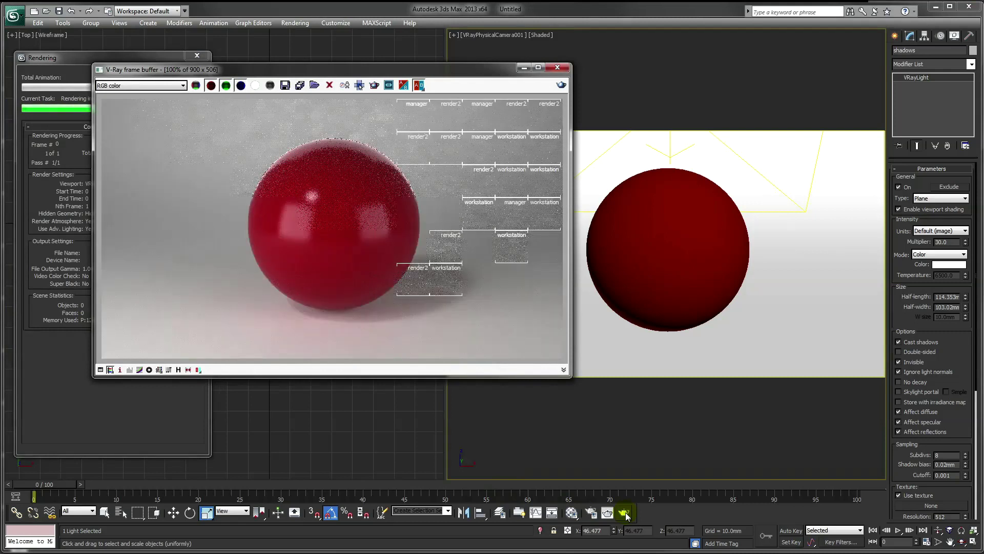
# Shrink the shadows light much smaller, set its multiplier to 150, and re-render.
pyautogui.click(389, 85)
pyautogui.moveTo(390, 69); pyautogui.dragTo(718, 89)
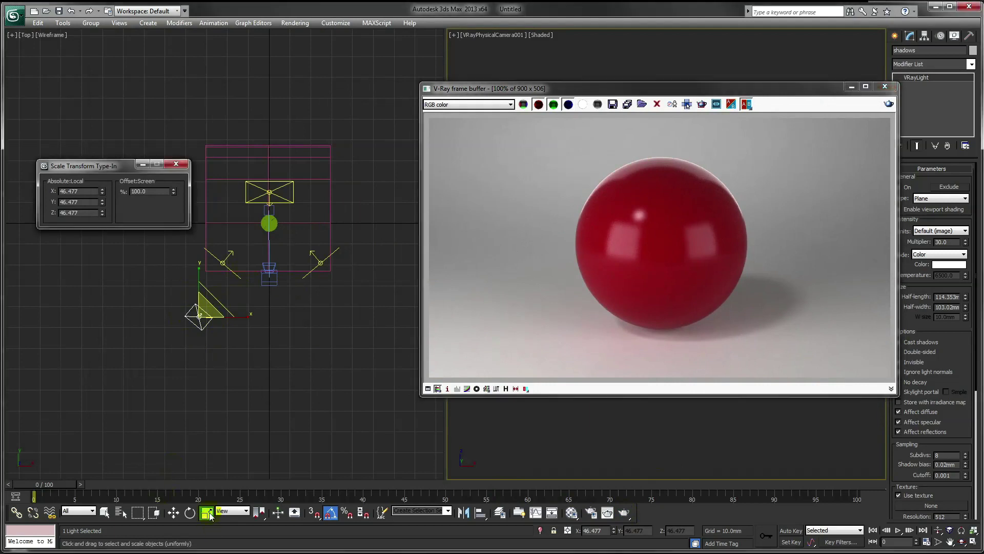
pyautogui.moveTo(173, 192); pyautogui.dragTo(209, 524)
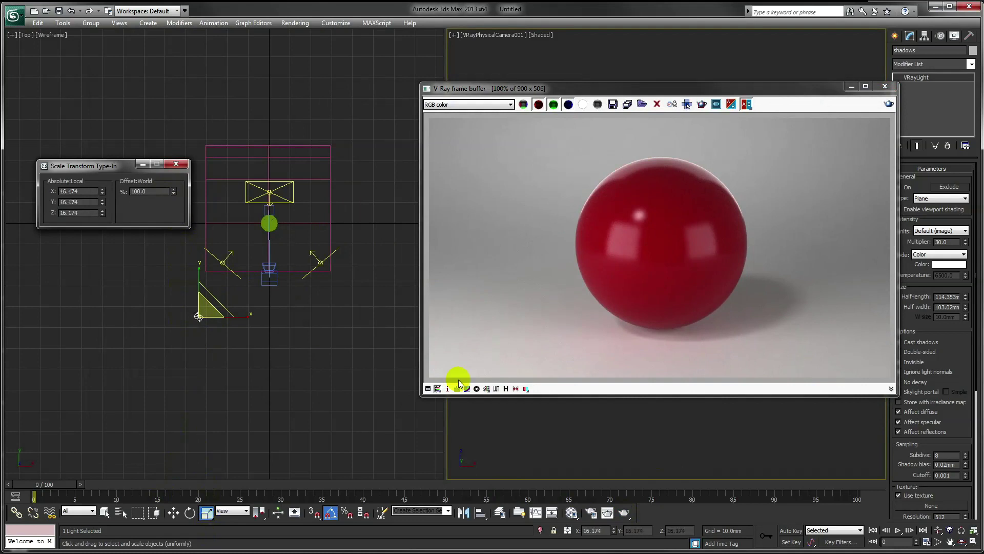
pyautogui.doubleClick(943, 241)
pyautogui.write('150')
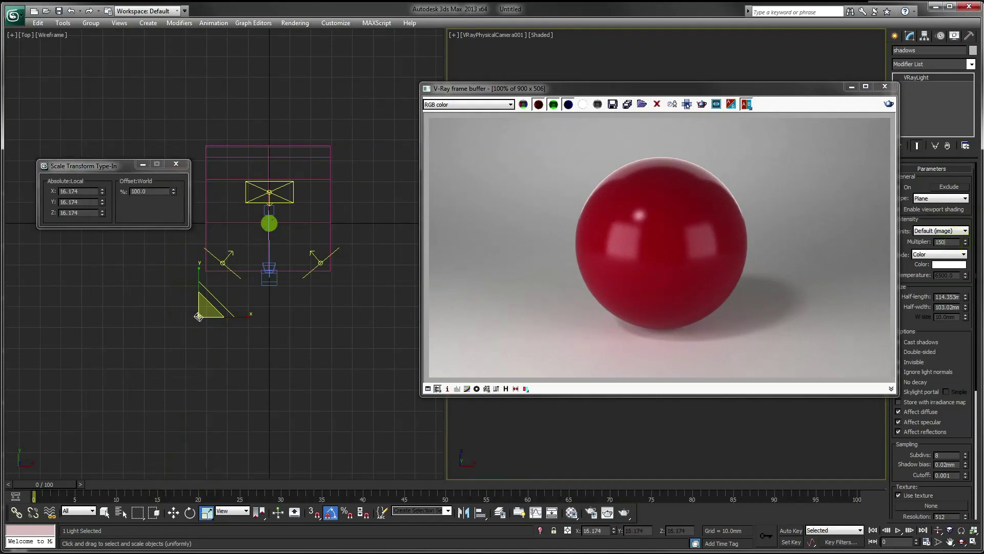
pyautogui.click(624, 513)
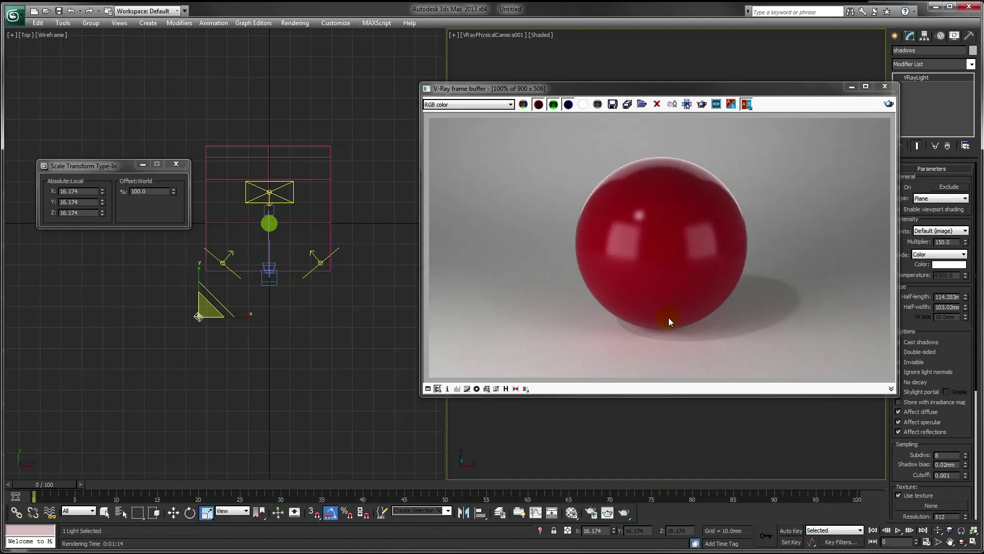
# Enlarge the shadows light slightly in the top view and select its intensity value.
pyautogui.rightClick(209, 344)
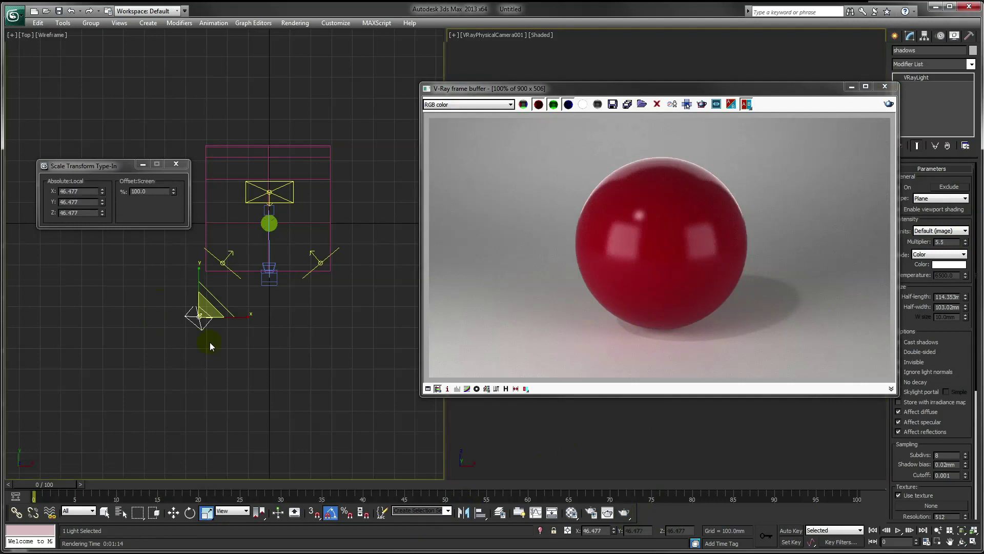
pyautogui.moveTo(211, 342); pyautogui.dragTo(211, 340)
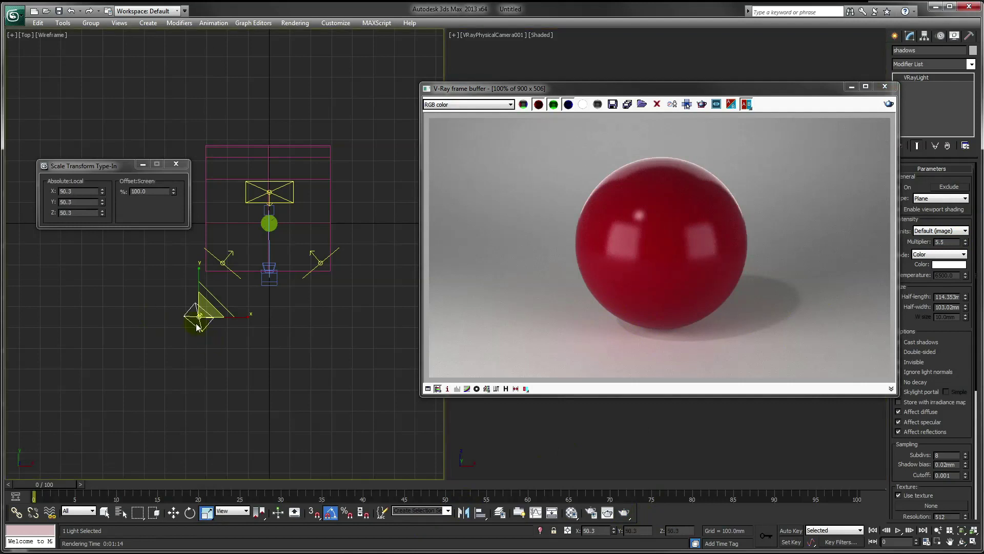
pyautogui.click(948, 242)
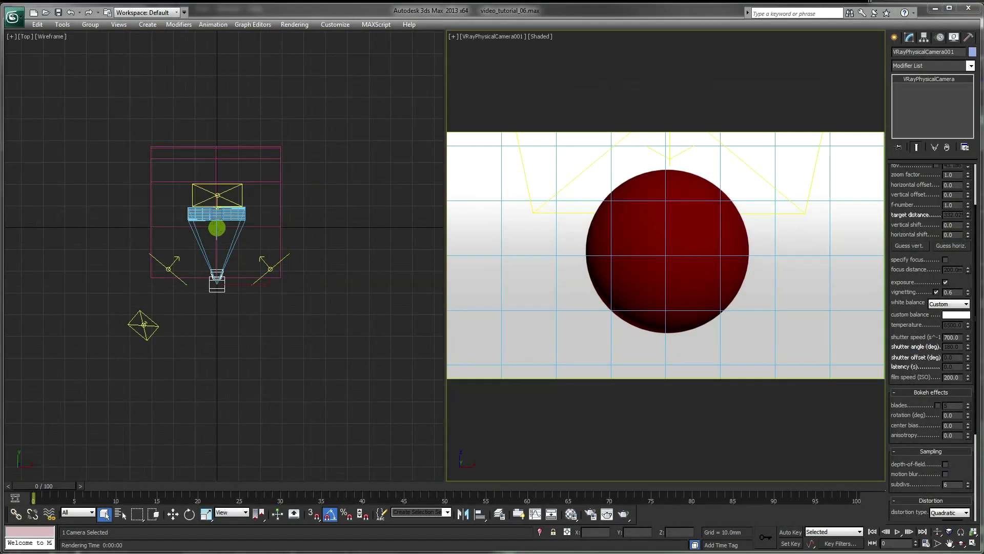
# Review Adaptive DMC sampling and Linear multiply mapping, test-render with sRGB display, then close Render Setup.
pyautogui.click(591, 514)
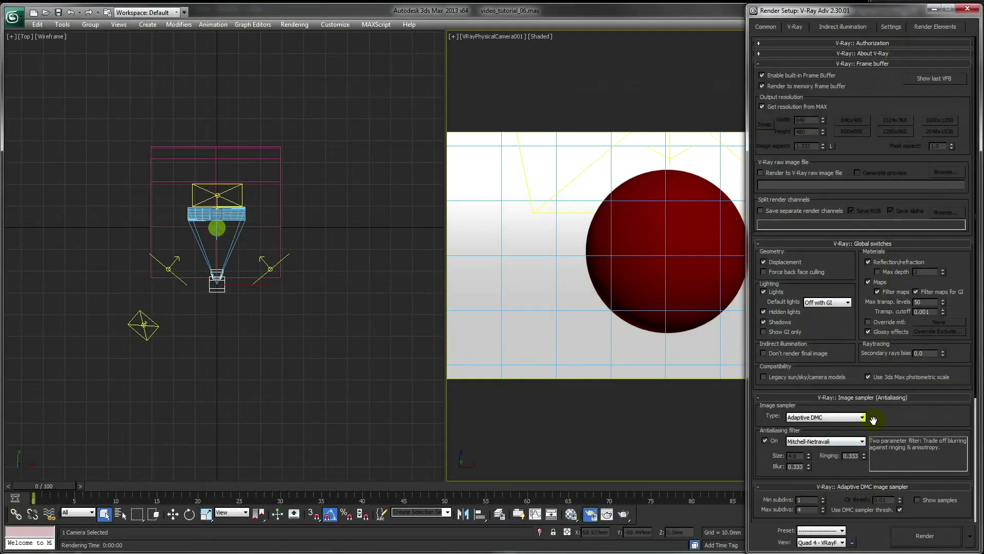
pyautogui.moveTo(868, 417); pyautogui.dragTo(884, 176)
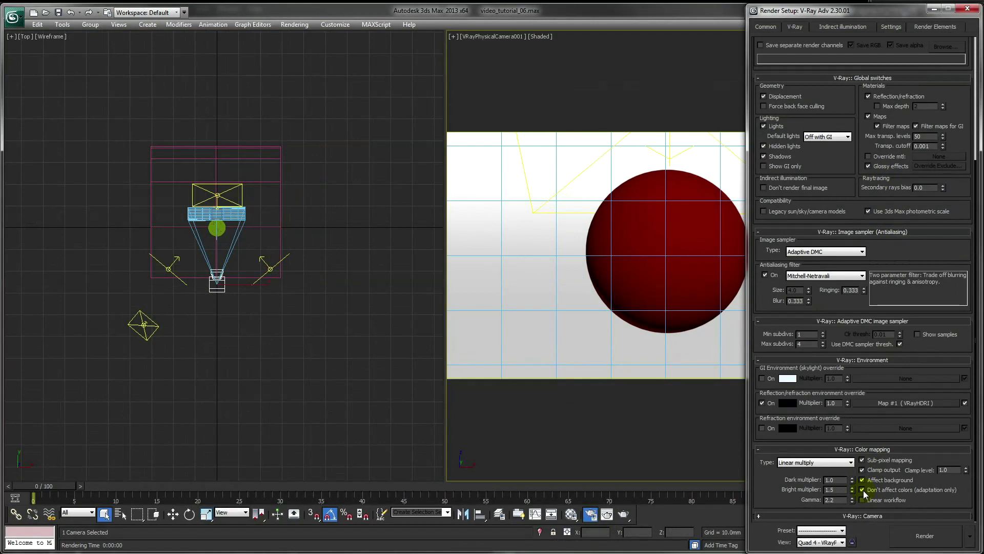
pyautogui.click(936, 537)
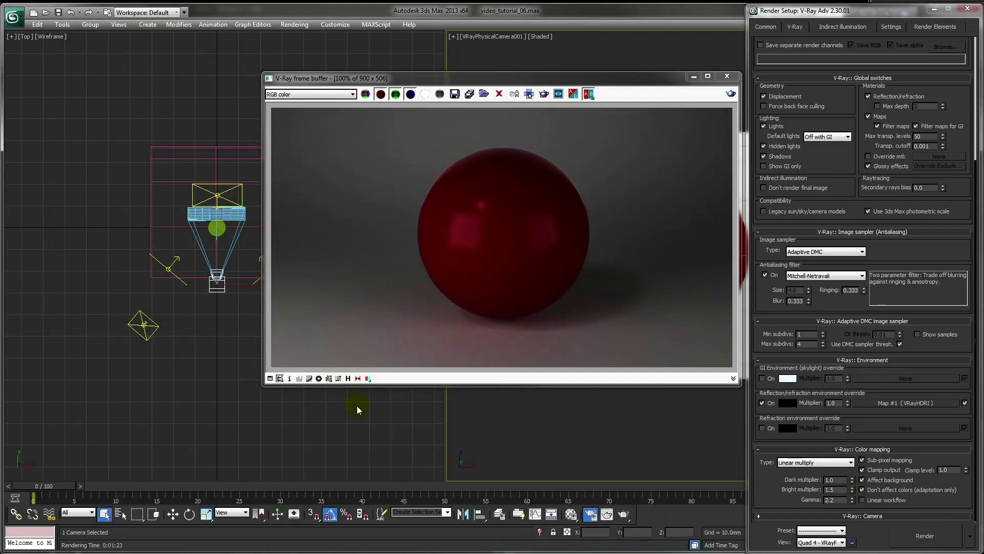
pyautogui.click(329, 379)
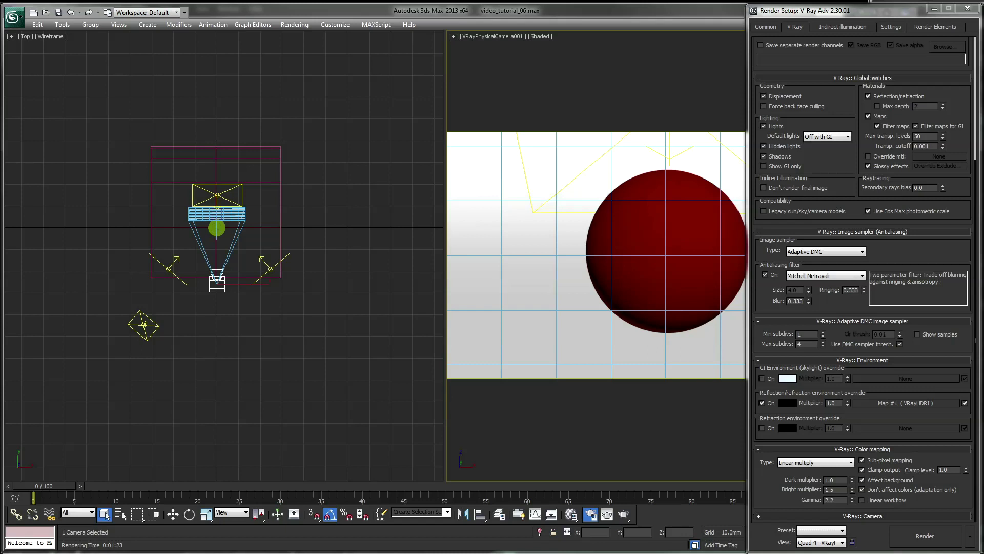
pyautogui.click(967, 8)
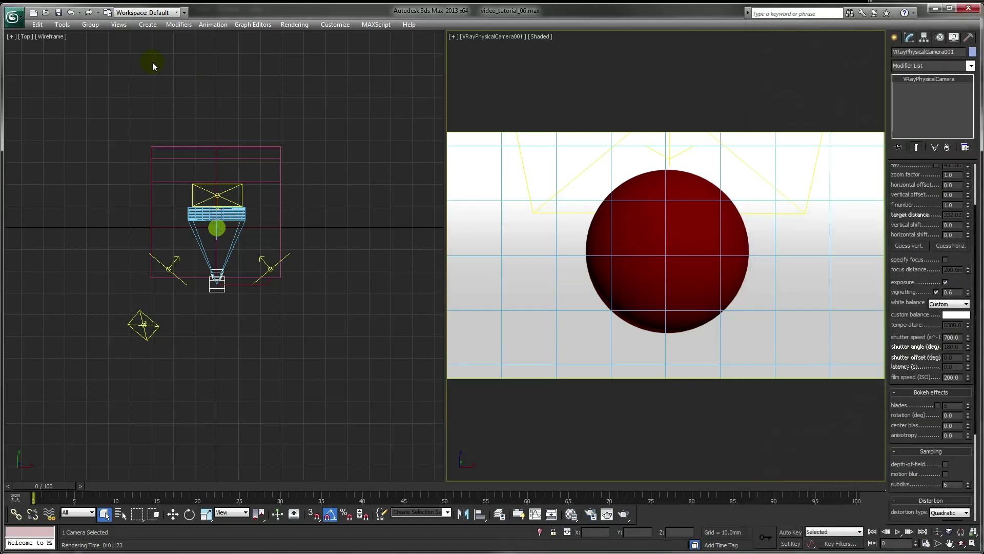
# Merge all objects from materials.max on the Desktop into the scene.
pyautogui.click(14, 18)
pyautogui.moveTo(38, 155)
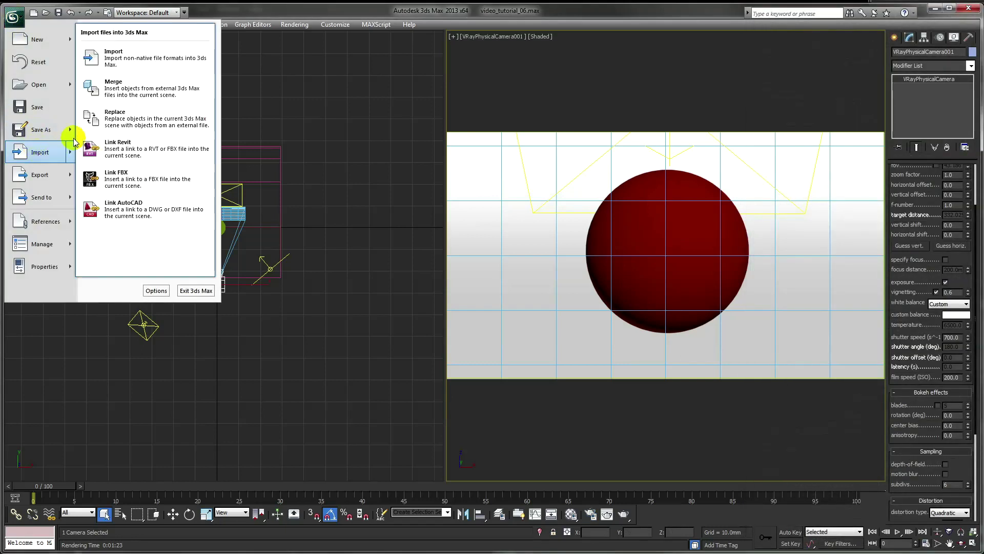
pyautogui.click(109, 90)
pyautogui.click(118, 71)
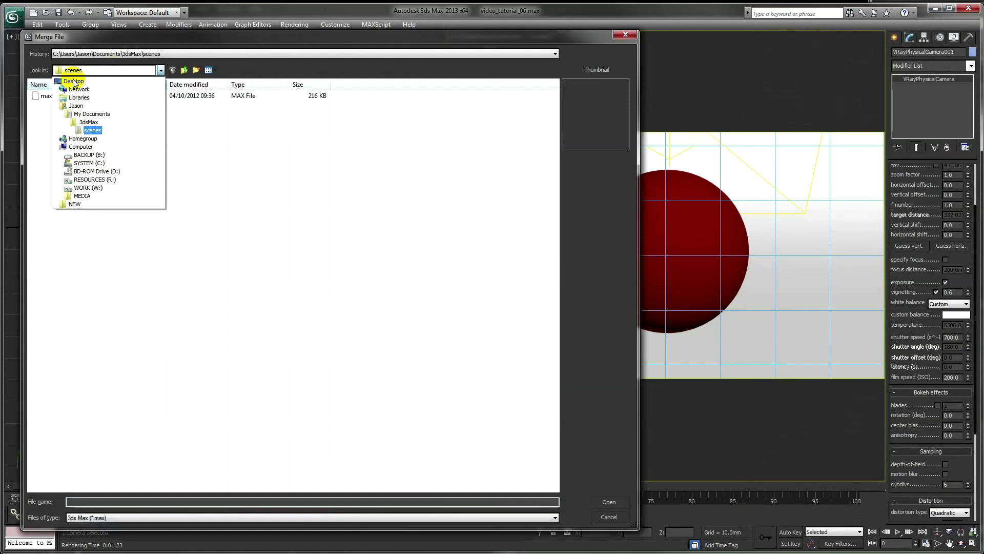
pyautogui.click(75, 85)
pyautogui.doubleClick(267, 116)
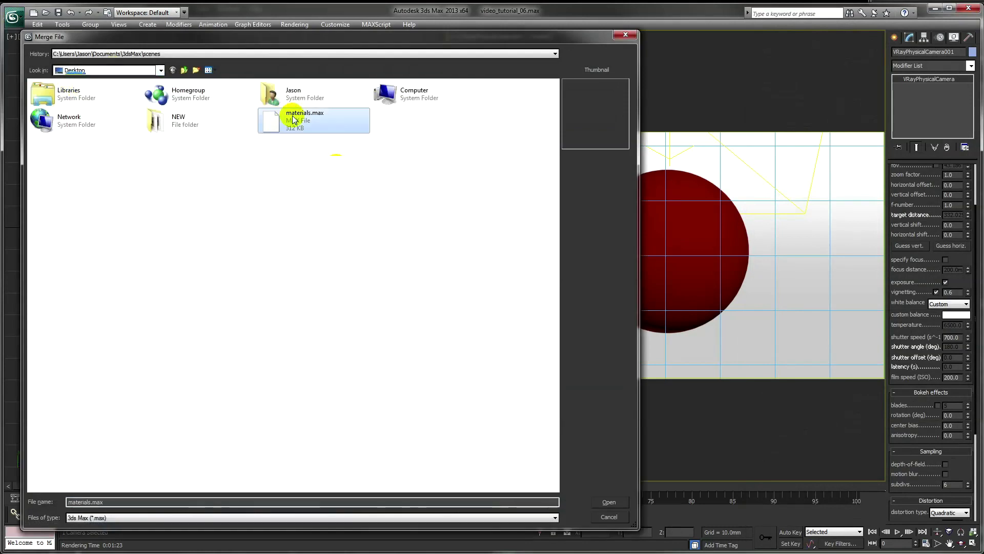
pyautogui.click(406, 351)
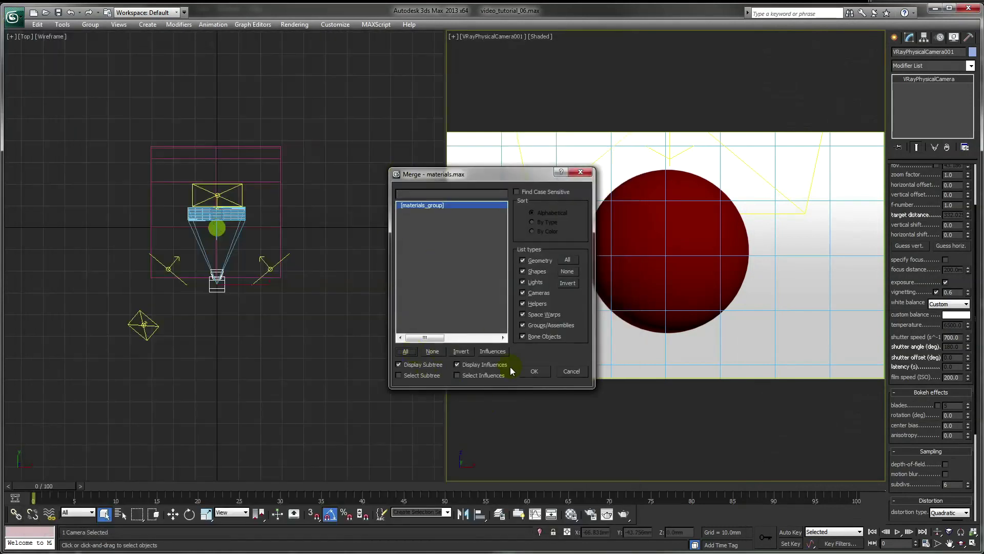
pyautogui.click(538, 371)
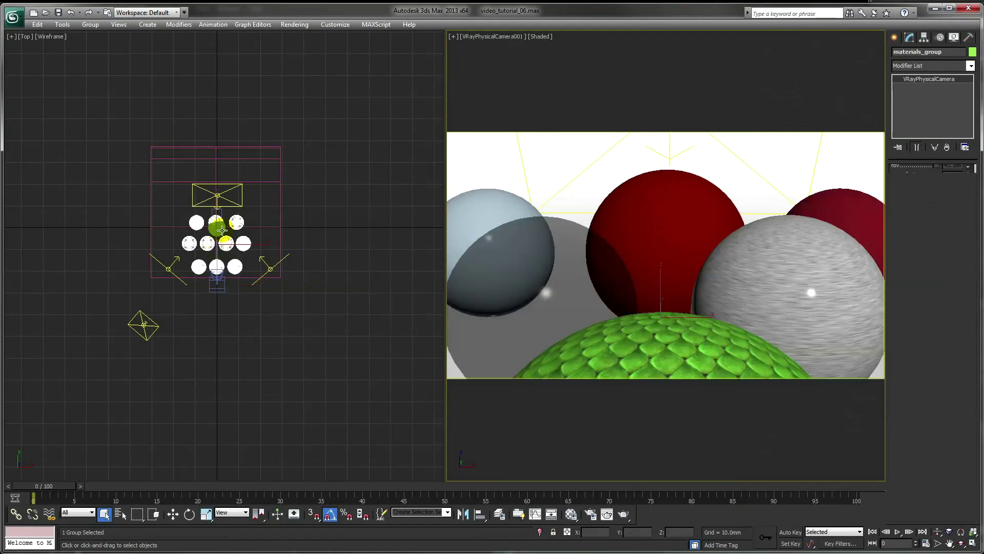
# Raise the camera, lower its target in the Left view, and dolly out to fit all spheres.
pyautogui.click(221, 230)
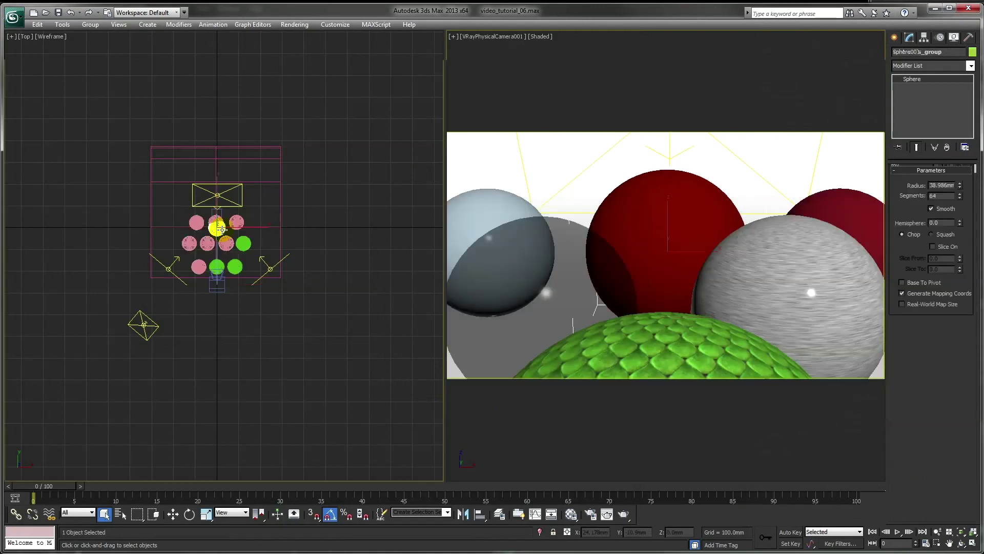
pyautogui.click(214, 290)
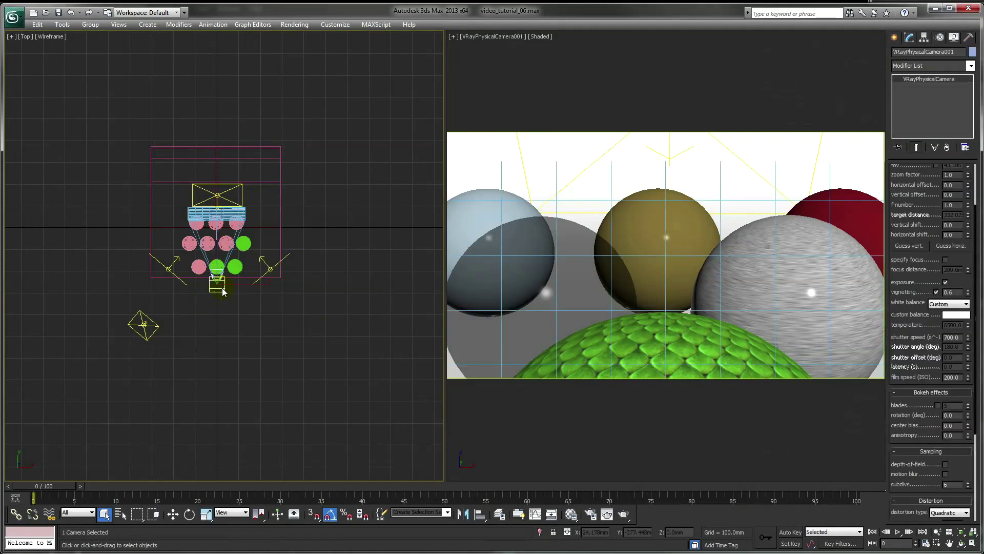
pyautogui.press('l')
pyautogui.scroll(5, 222, 288)
pyautogui.press('w')
pyautogui.scroll(-4, 291, 231)
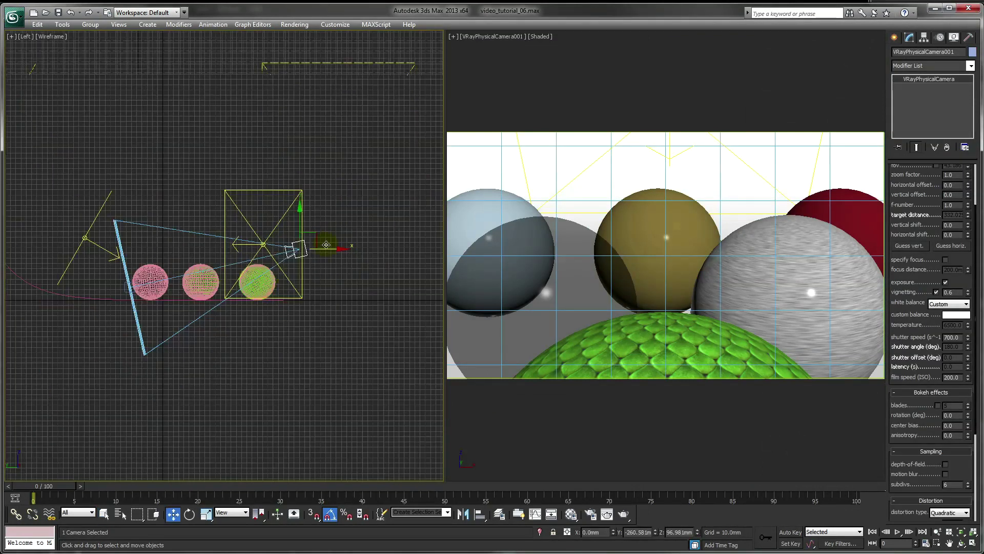
pyautogui.moveTo(335, 232); pyautogui.dragTo(379, 194)
pyautogui.click(129, 286)
pyautogui.moveTo(147, 279); pyautogui.dragTo(175, 302)
pyautogui.rightClick(641, 284)
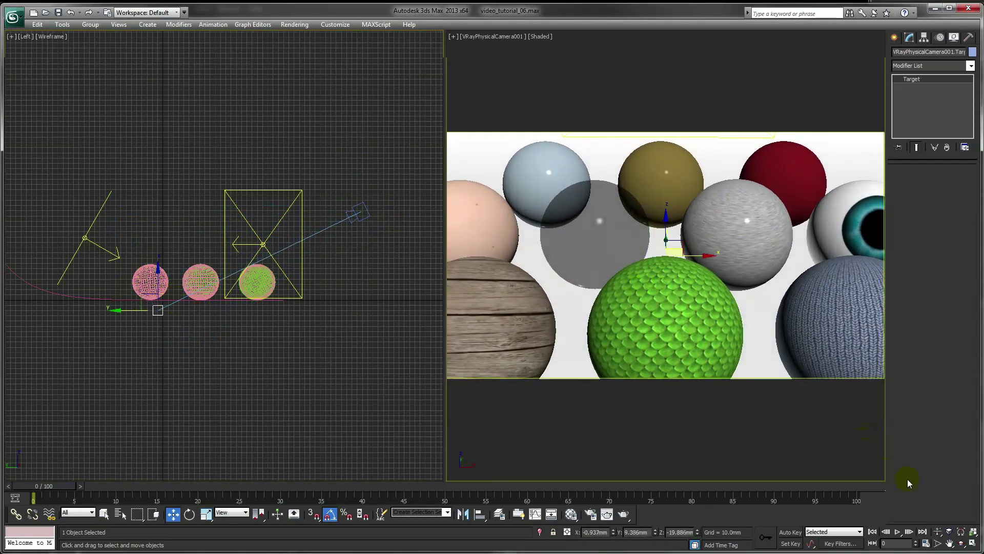
pyautogui.click(938, 532)
pyautogui.moveTo(711, 270); pyautogui.dragTo(705, 285)
# Nudge the camera framing slightly, then render all nine spheres from VRayPhysicalCamera001.
pyautogui.moveTo(705, 285); pyautogui.dragTo(708, 288, button='middle')
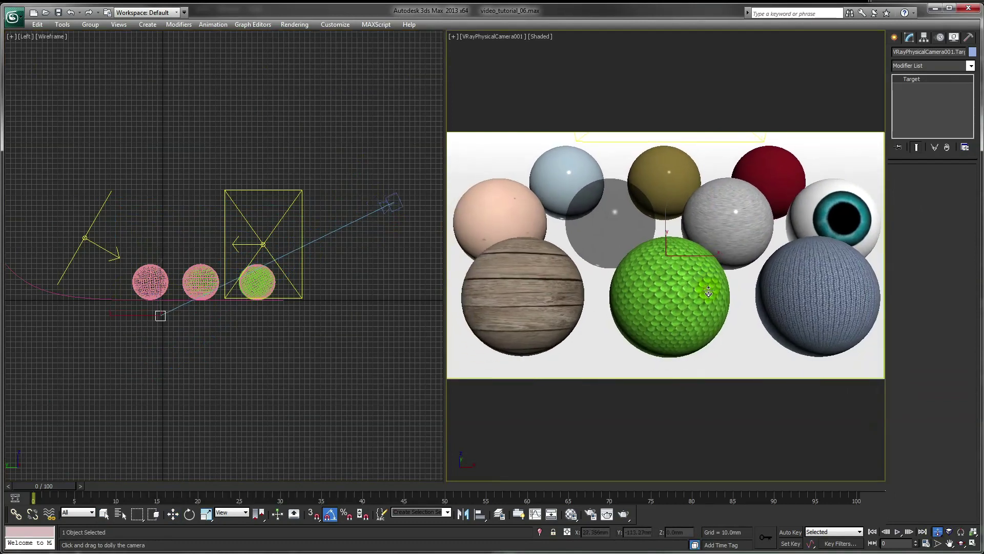
pyautogui.moveTo(709, 291); pyautogui.dragTo(712, 296)
pyautogui.press('w')
pyautogui.click(333, 382)
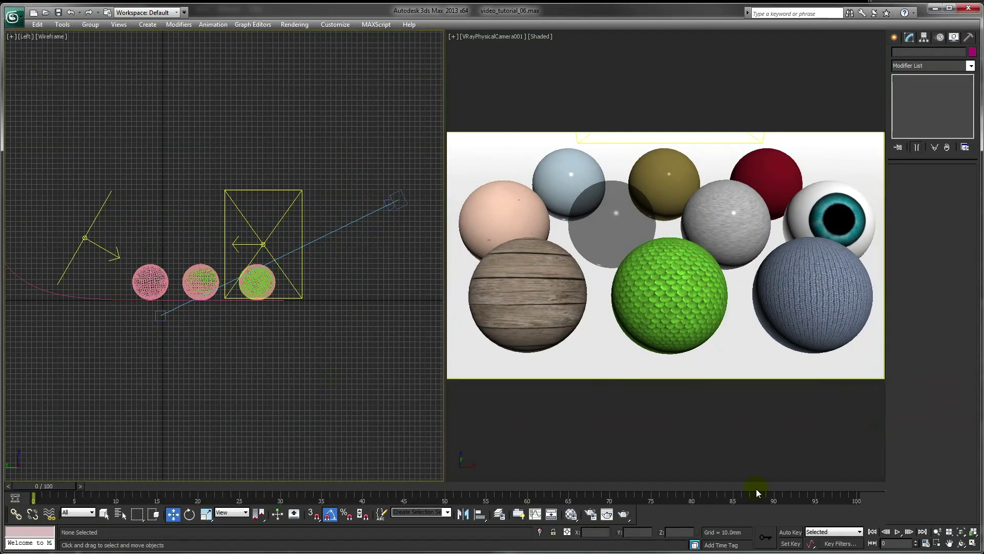
pyautogui.click(649, 462)
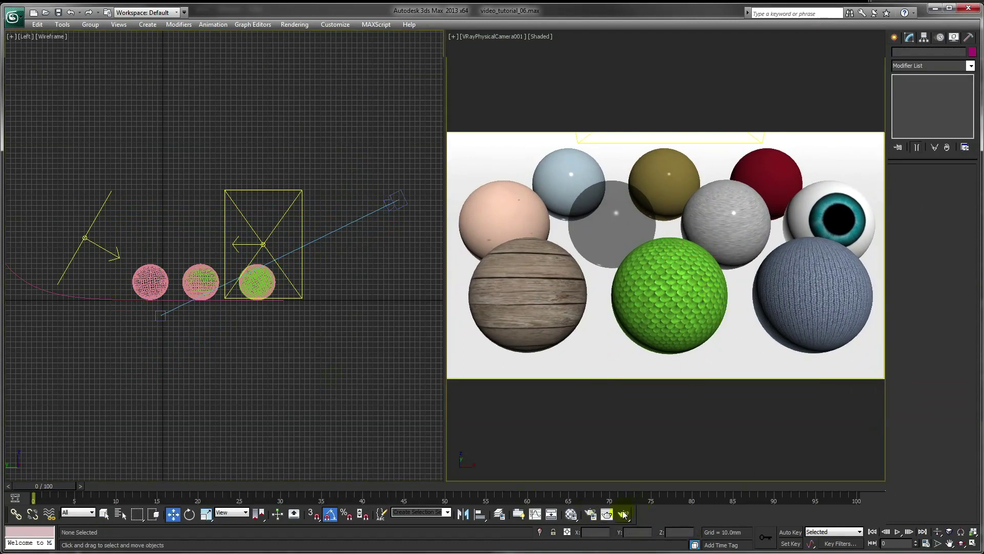
pyautogui.click(624, 515)
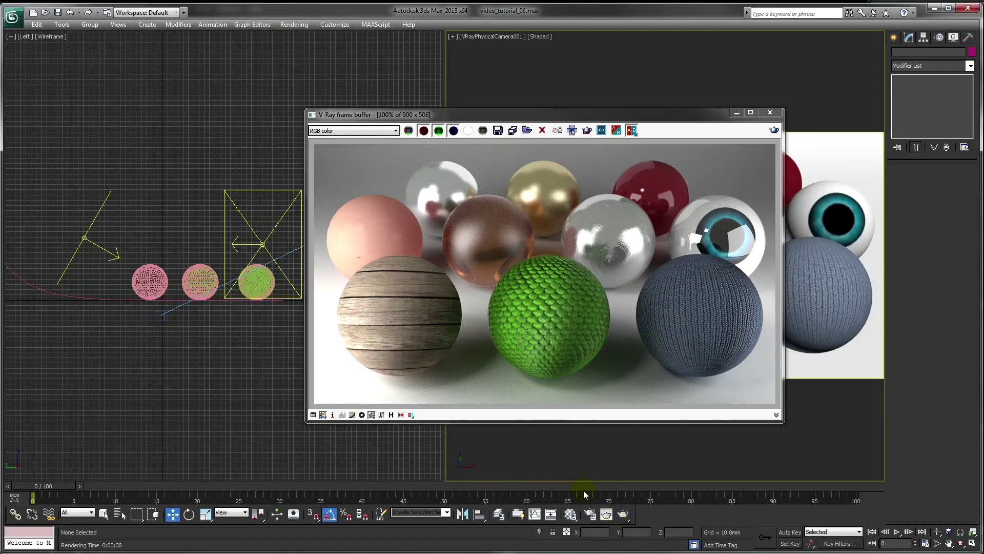
# Enter new Adaptive DMC max subdivs and DMC noise threshold values in the V-Ray settings.
pyautogui.click(590, 514)
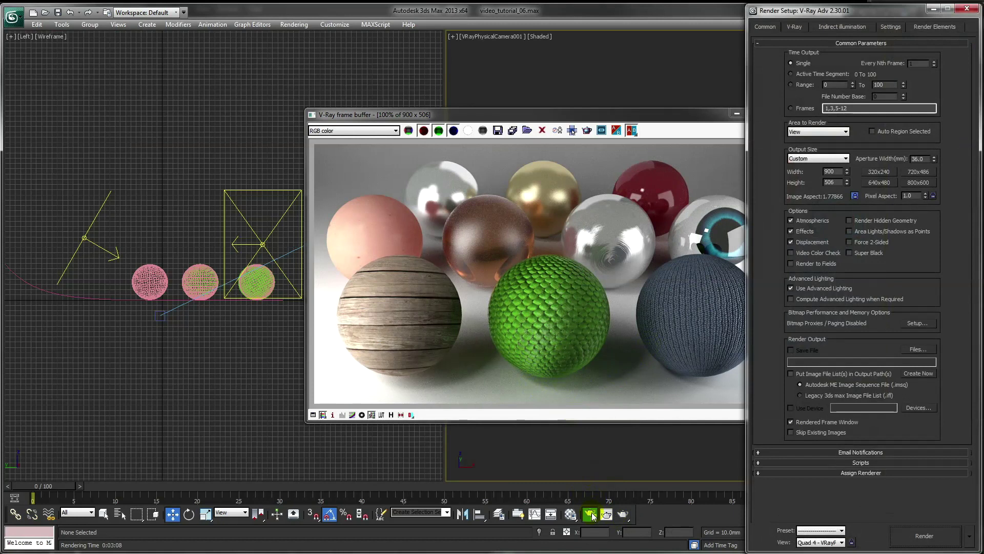
pyautogui.click(793, 27)
pyautogui.moveTo(837, 350); pyautogui.dragTo(833, 157)
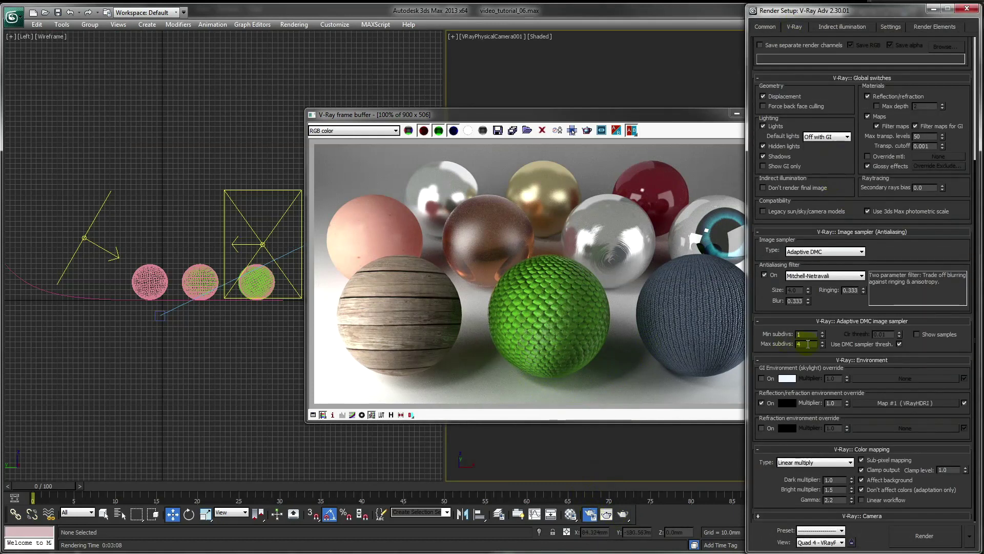
pyautogui.click(780, 342)
pyautogui.write('8')
pyautogui.click(891, 27)
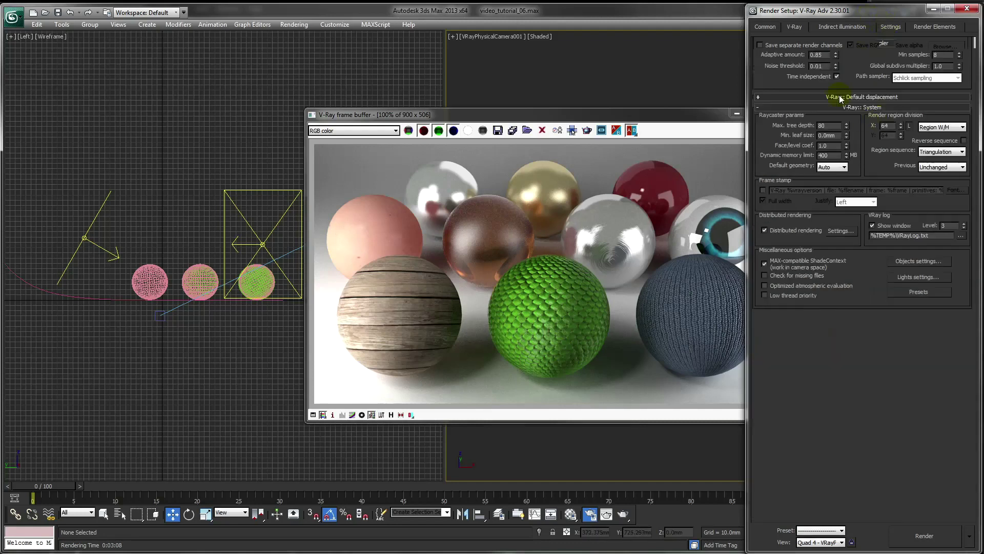
pyautogui.write('0.0')
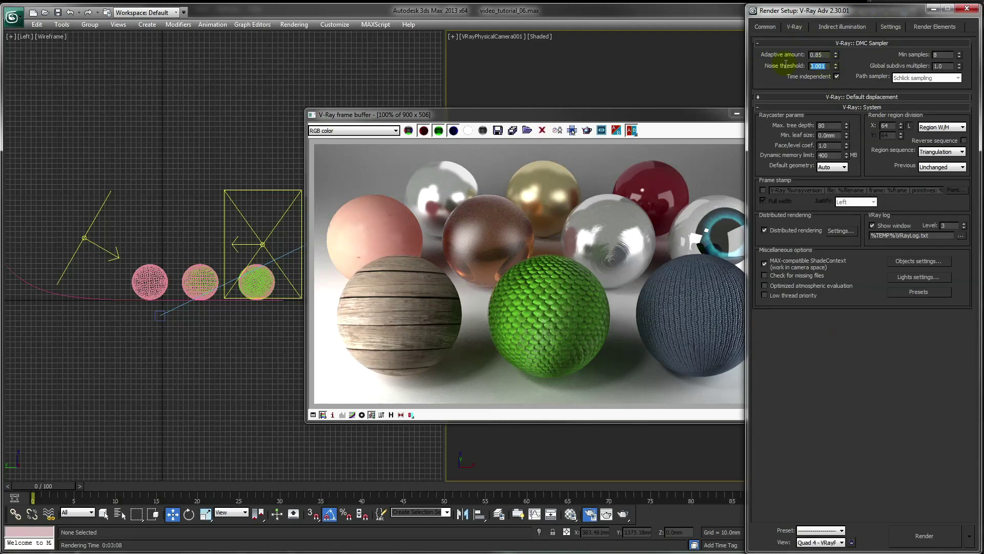
# Correct the Adaptive DMC max subdivs to 16 and noise threshold to 0.001.
pyautogui.click(833, 27)
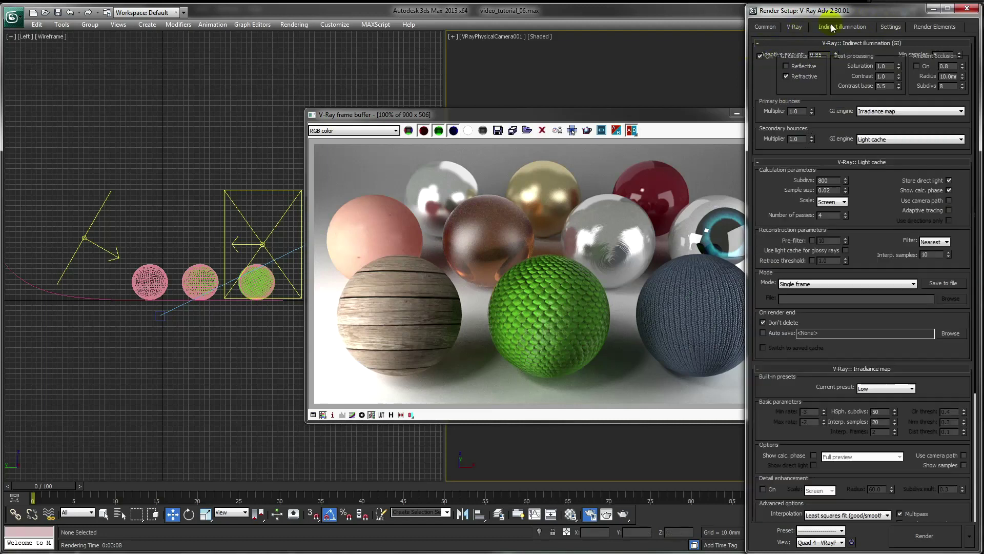
pyautogui.click(794, 28)
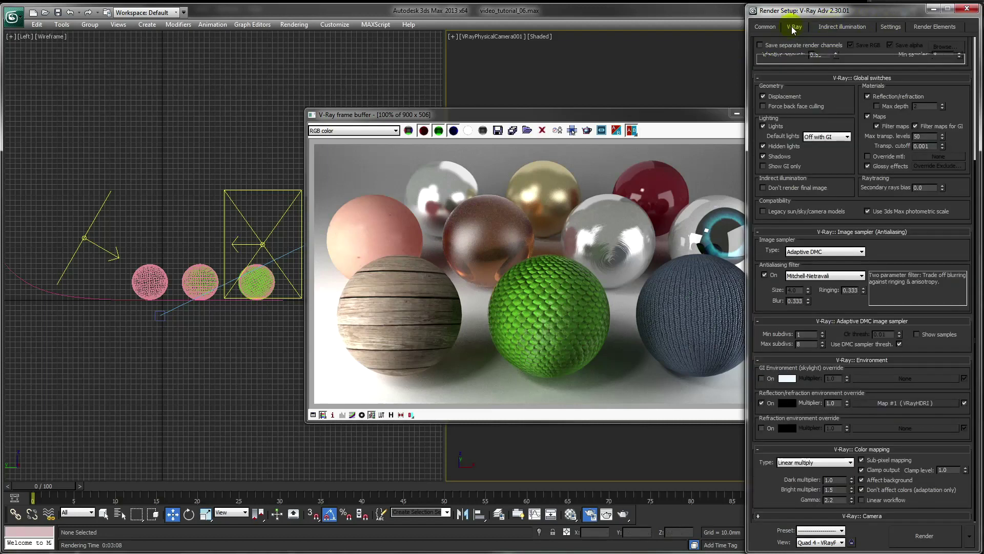
pyautogui.doubleClick(806, 345)
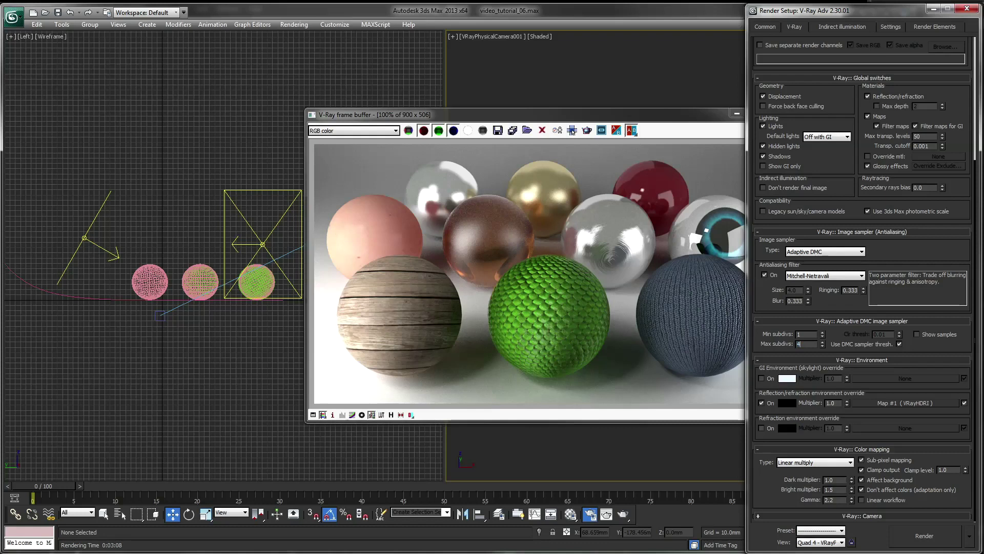
pyautogui.click(805, 252)
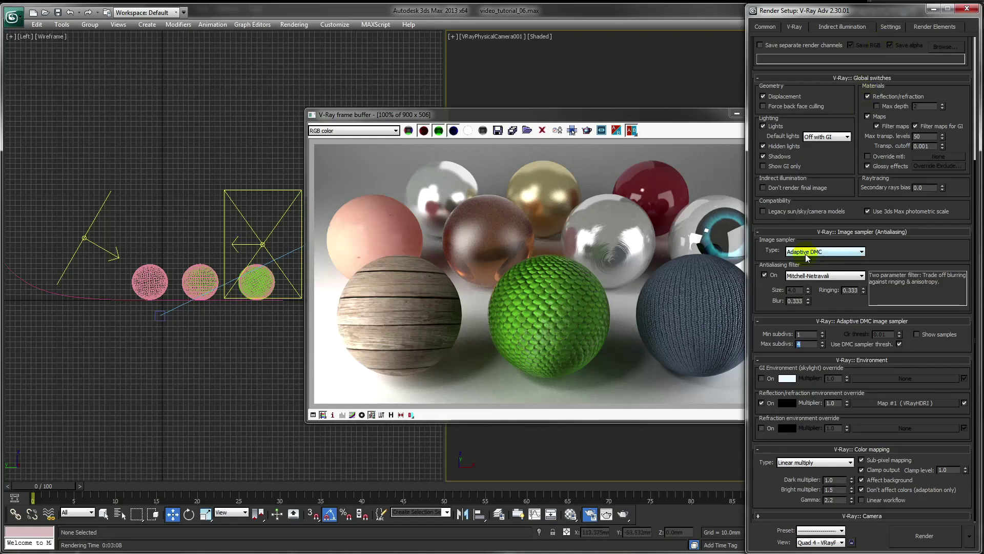
pyautogui.click(888, 27)
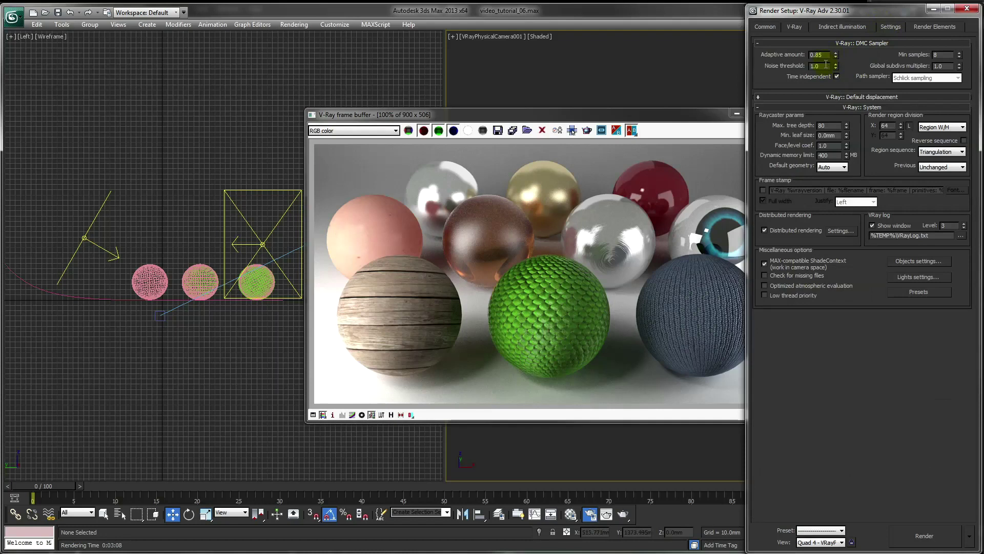
pyautogui.moveTo(826, 64); pyautogui.dragTo(802, 68)
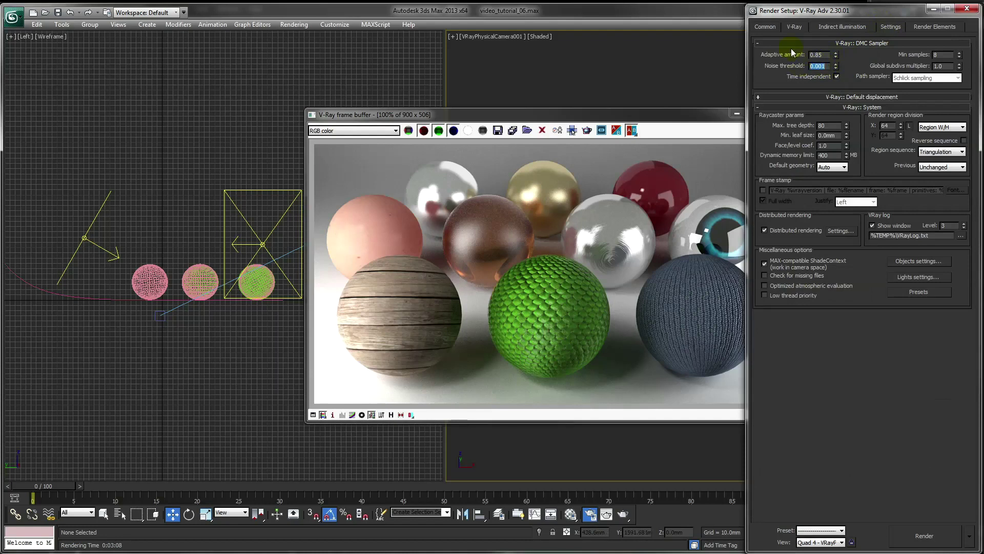
pyautogui.click(795, 27)
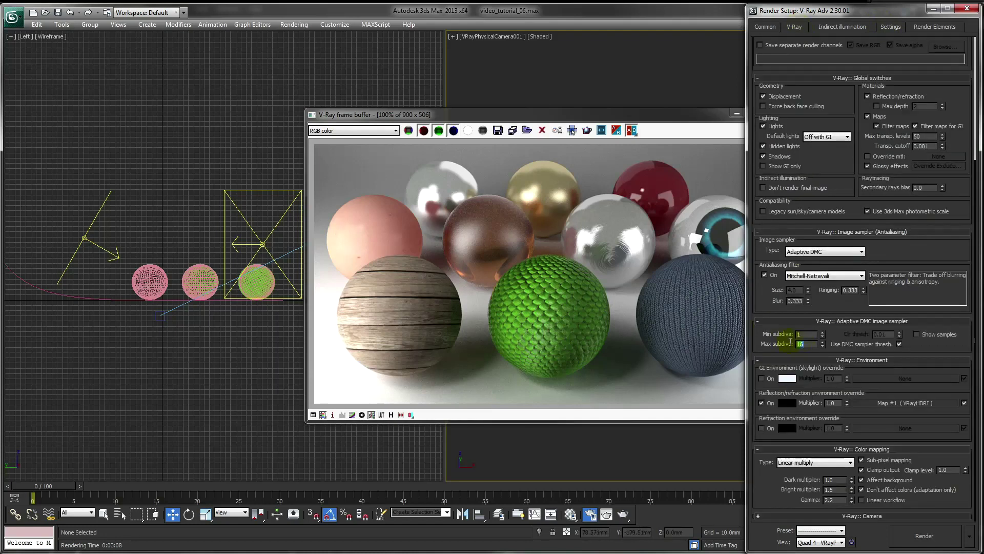
# Set output width to 1200 (1200 × 675) and rotate the lower-left light 40° about Z.
pyautogui.click(767, 28)
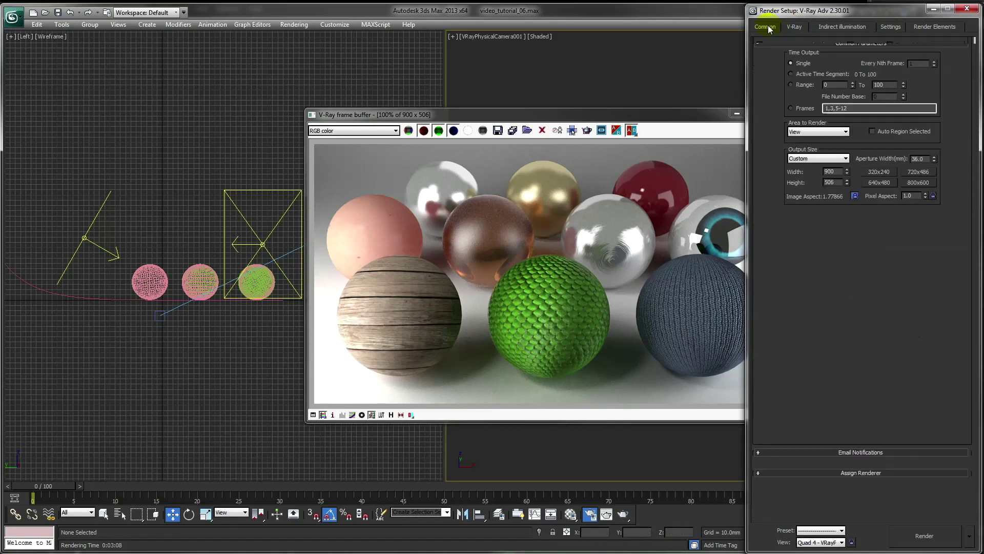
pyautogui.write('1200')
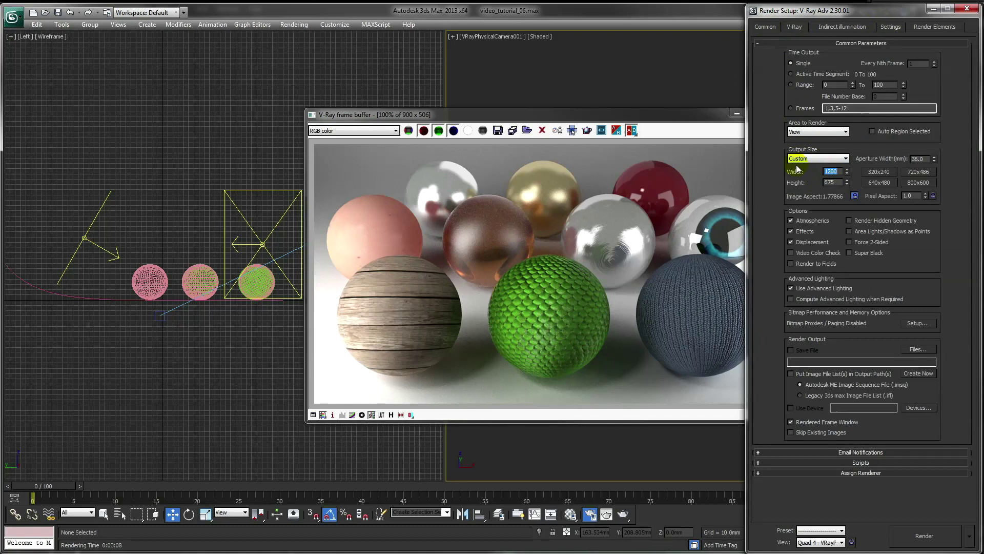
pyautogui.click(183, 287)
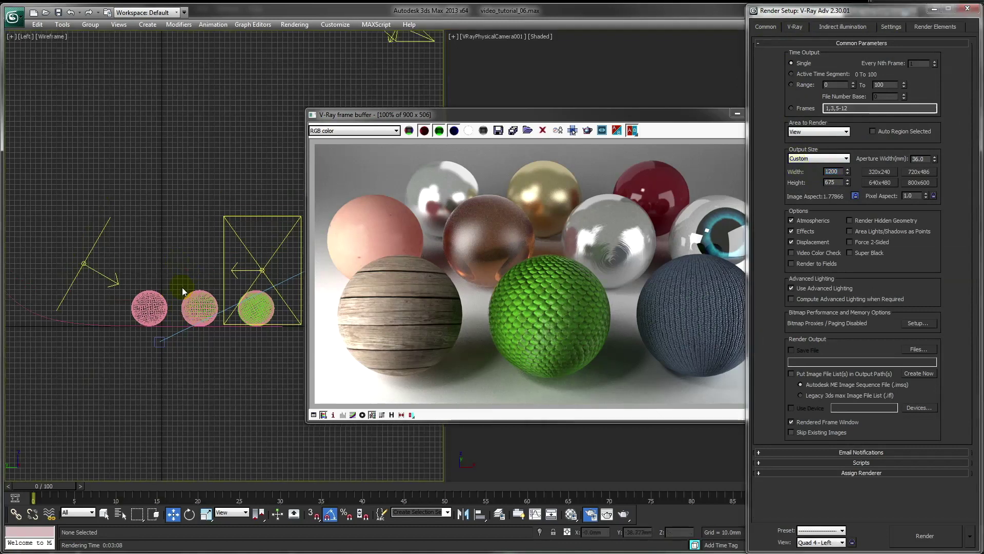
pyautogui.press('t')
pyautogui.scroll(3, 210, 359)
pyautogui.click(136, 369)
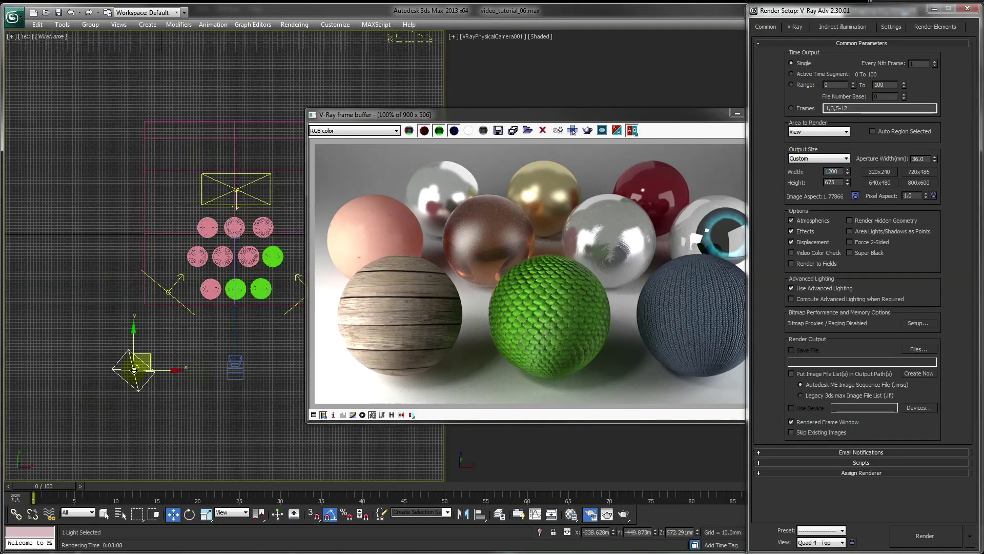
pyautogui.press('e')
pyautogui.moveTo(172, 354); pyautogui.dragTo(235, 360)
pyautogui.press('w')
pyautogui.rightClick(558, 438)
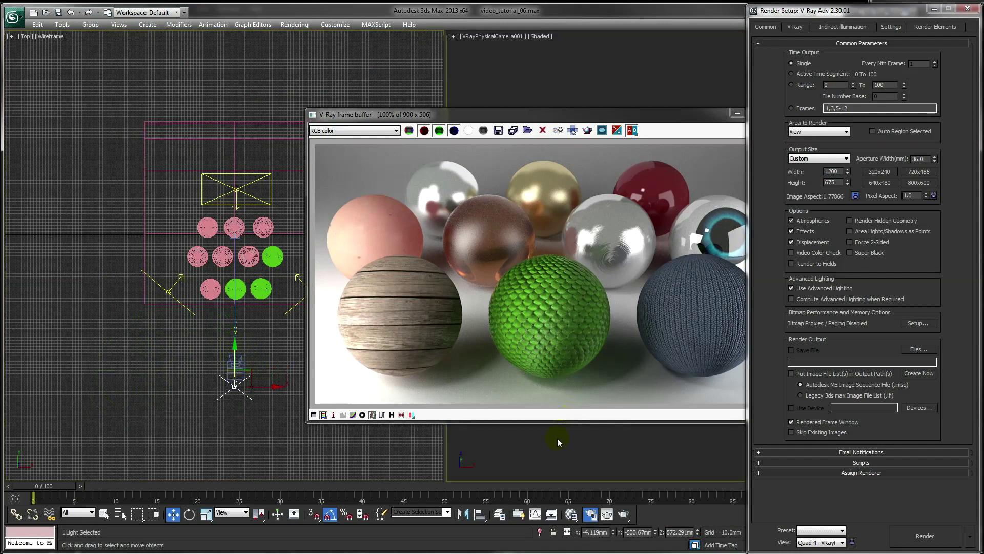
pyautogui.click(624, 515)
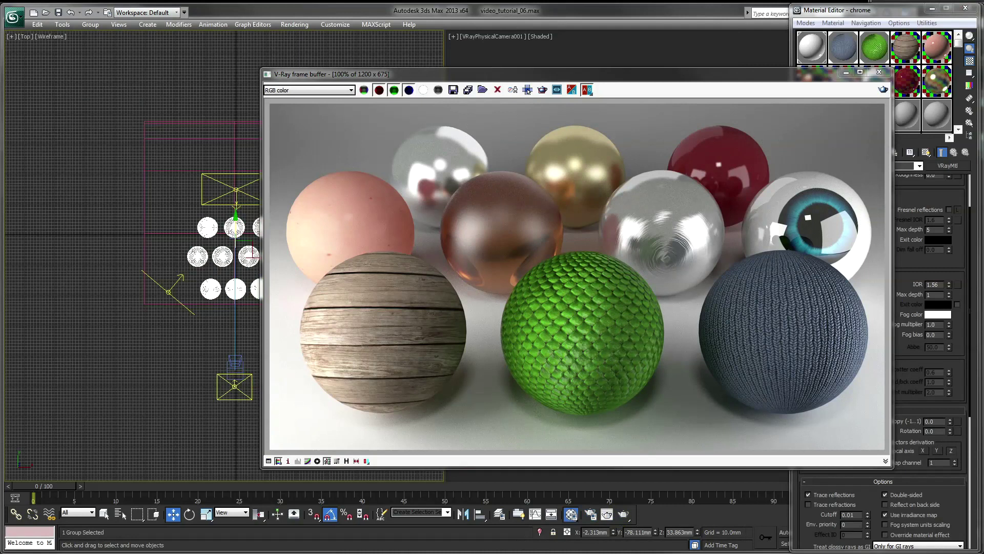
# Add VRayZDepth, VRayReflection, VRaySpecular and VRayMtlID render elements.
pyautogui.click(590, 514)
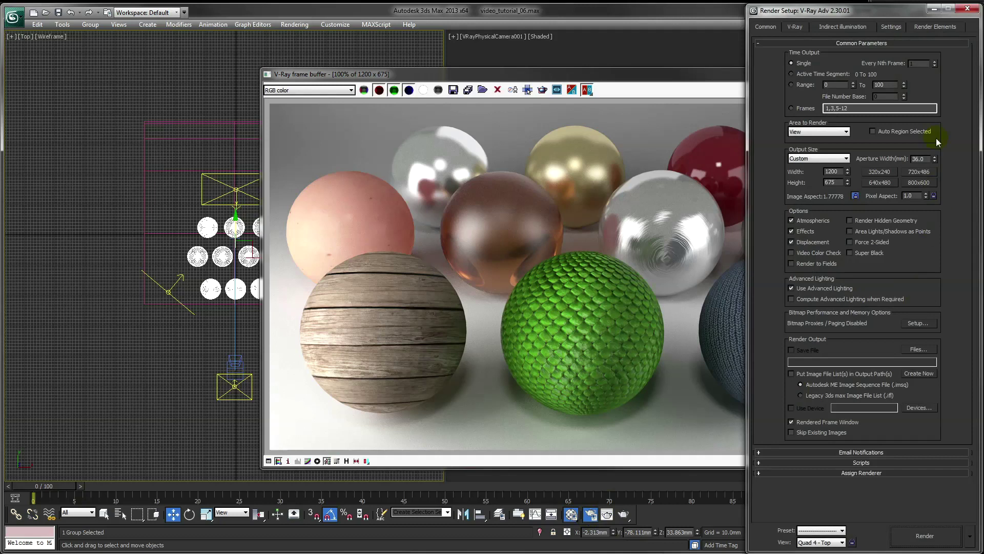
pyautogui.click(931, 30)
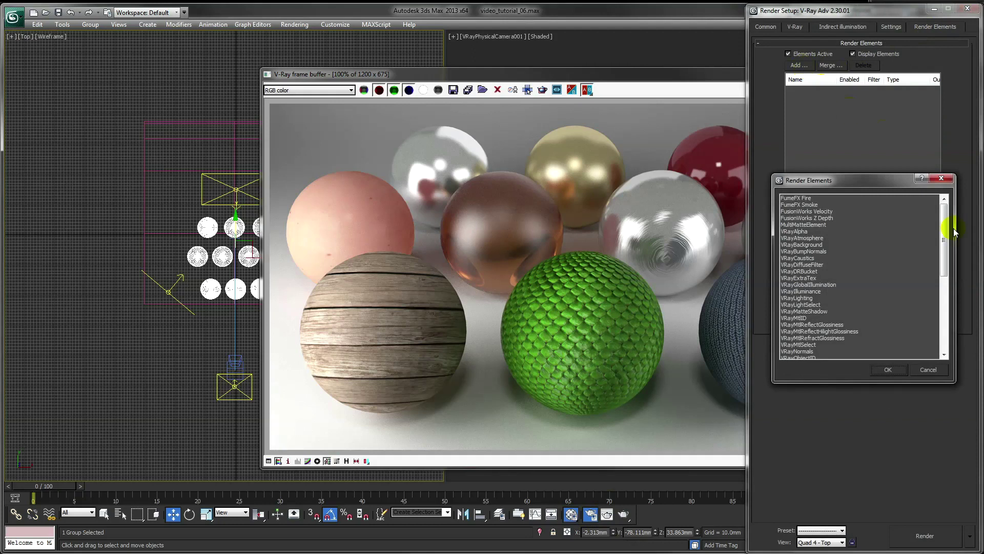
pyautogui.moveTo(944, 230); pyautogui.dragTo(940, 305)
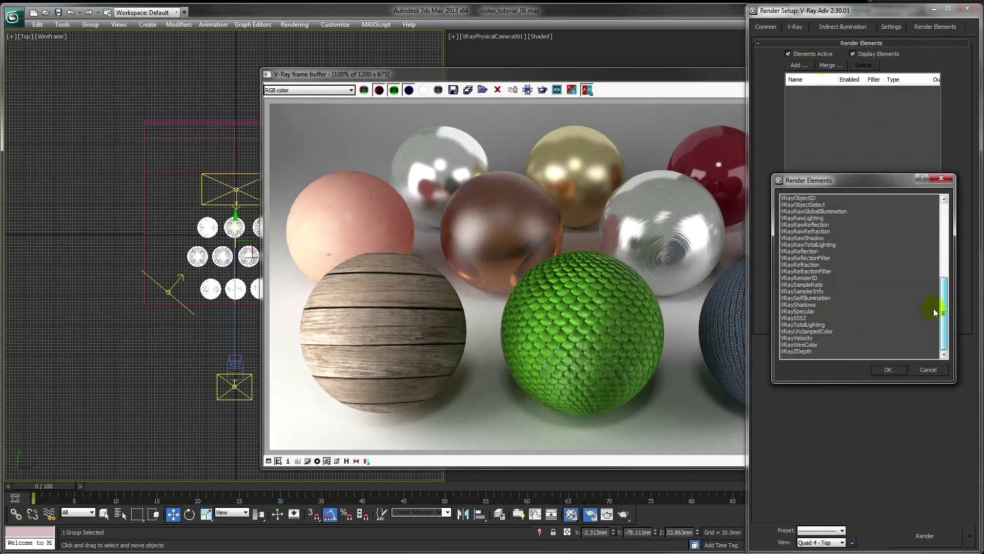
pyautogui.click(803, 352)
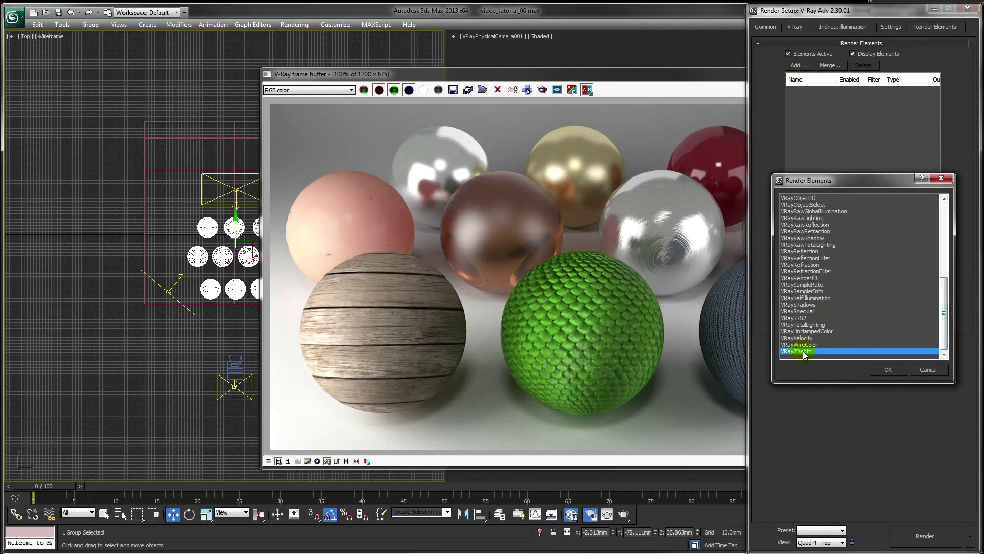
pyautogui.keyDown('ctrl'); pyautogui.click(812, 252); pyautogui.keyUp('ctrl')
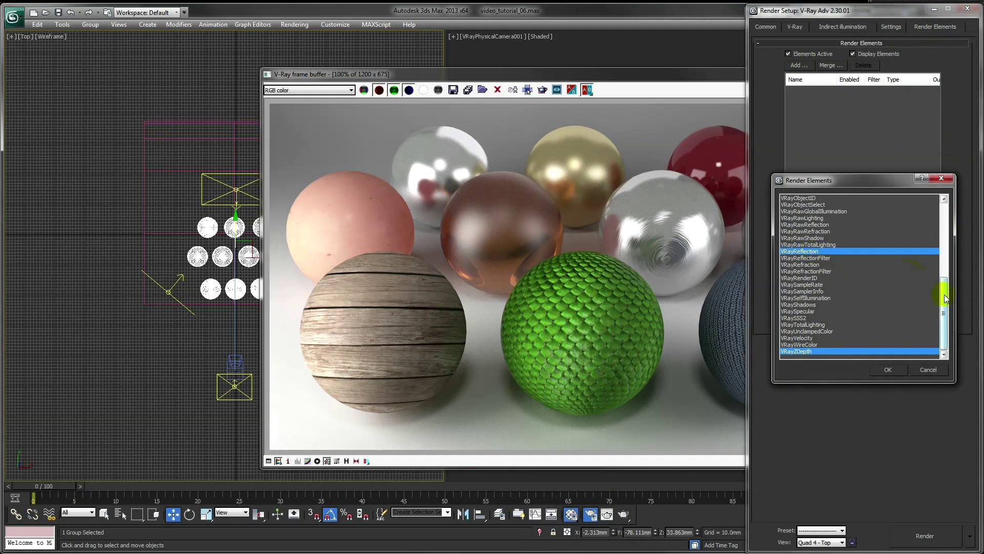
pyautogui.moveTo(947, 299); pyautogui.dragTo(947, 287)
pyautogui.keyDown('ctrl'); pyautogui.click(858, 338); pyautogui.keyUp('ctrl')
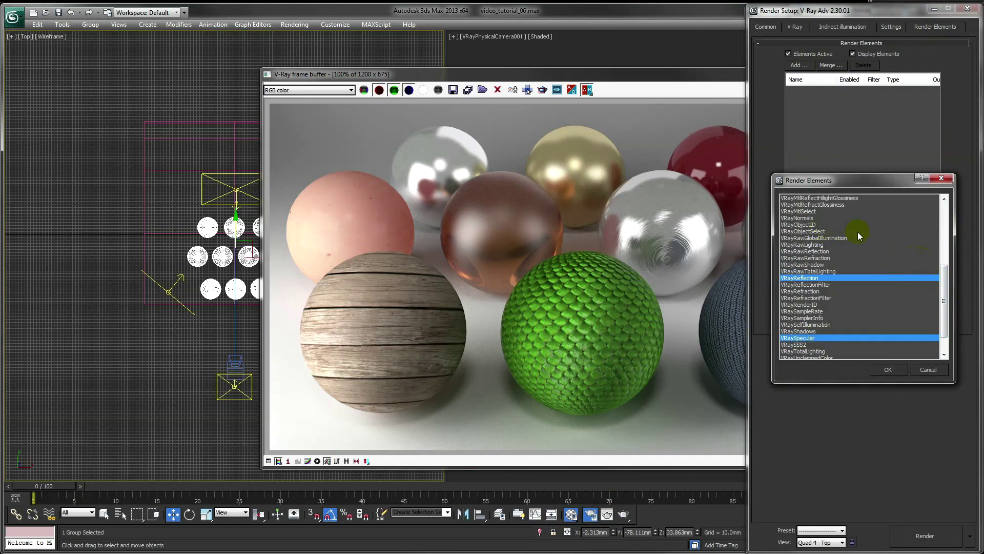
pyautogui.moveTo(945, 271); pyautogui.dragTo(945, 255)
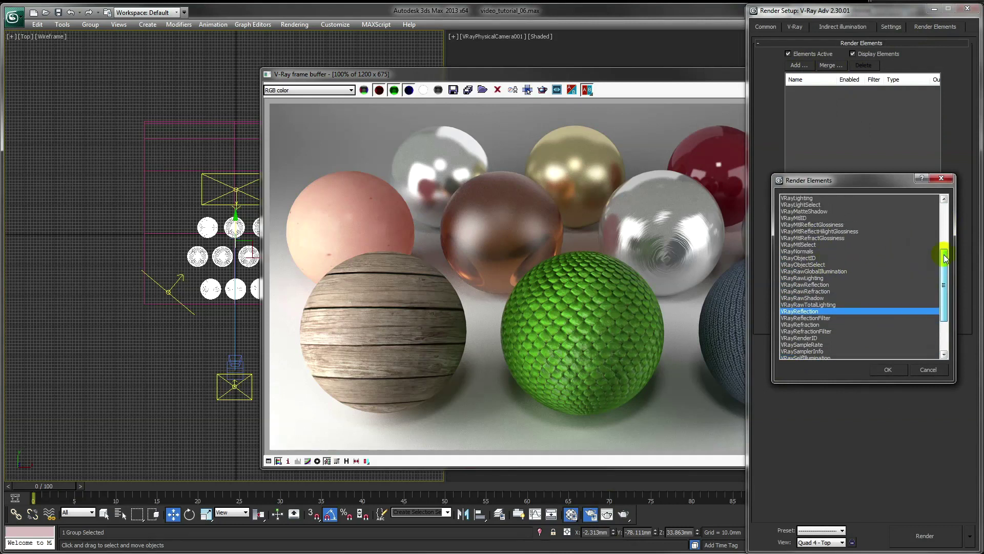
pyautogui.keyDown('ctrl'); pyautogui.click(803, 219); pyautogui.keyUp('ctrl')
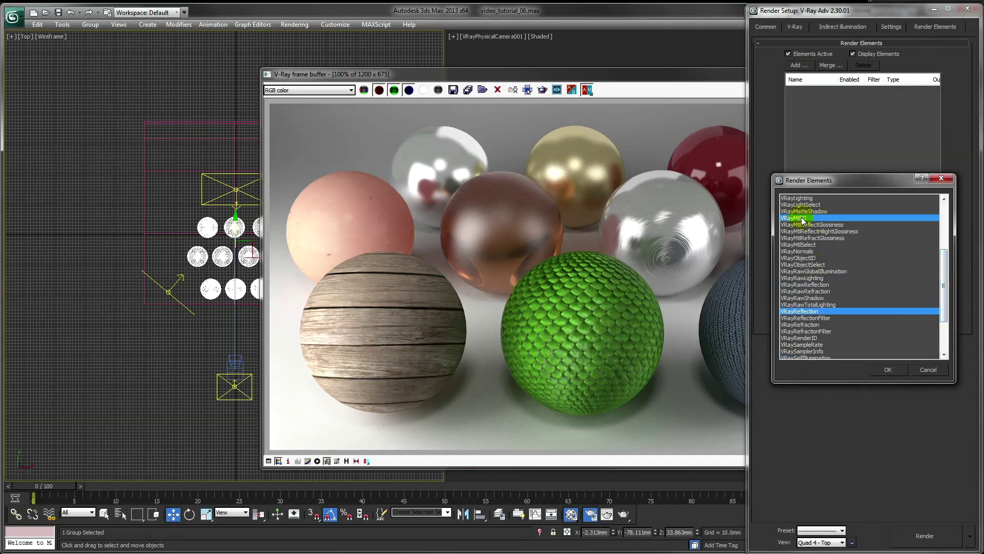
pyautogui.click(891, 370)
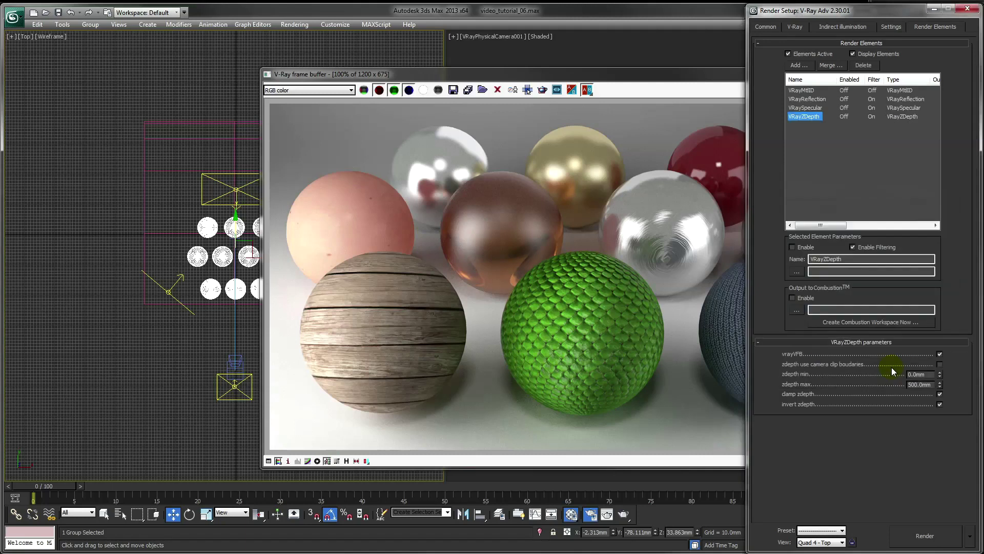
# Save renders as studio.exr in OpenEXR with gamma override 2.2, rendering from the physical camera.
pyautogui.click(870, 258)
pyautogui.click(767, 26)
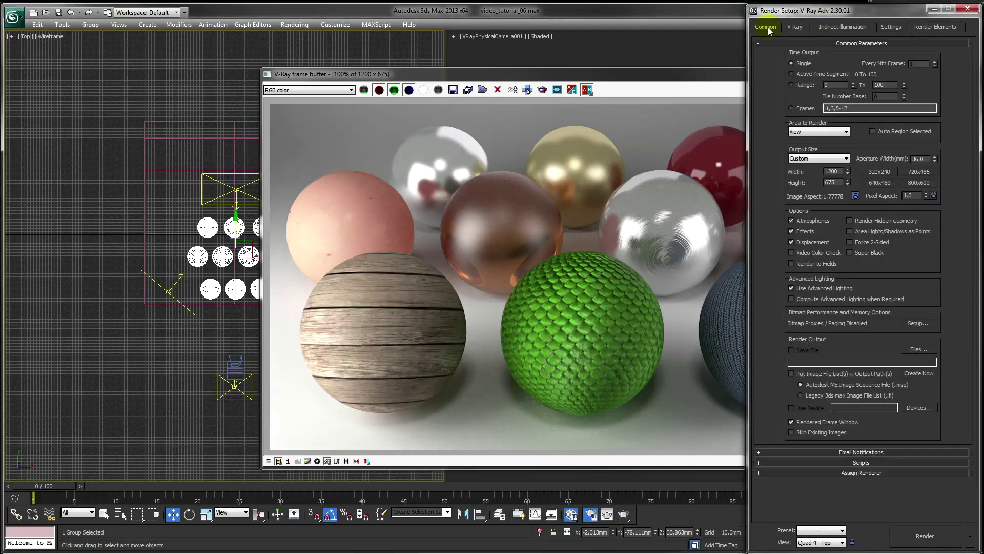
pyautogui.click(918, 349)
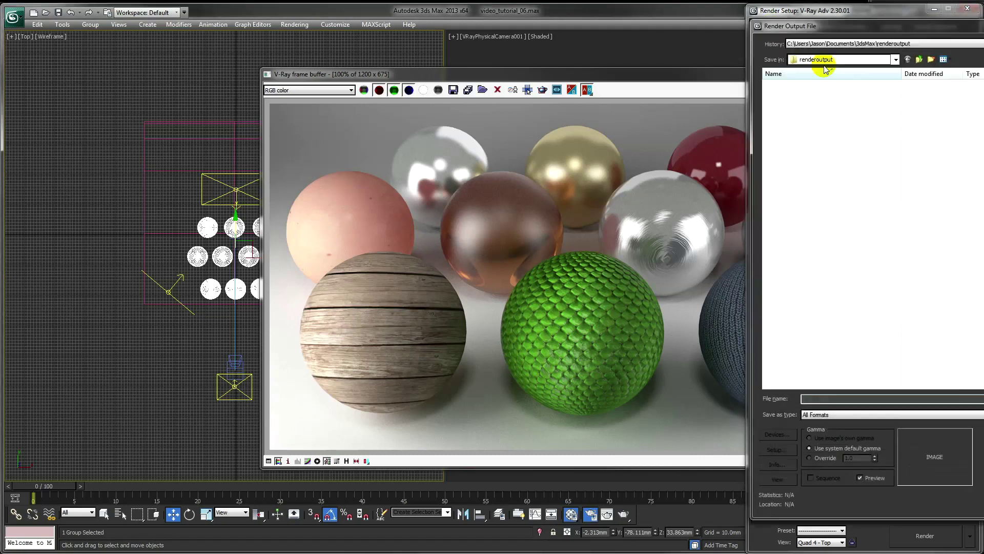
pyautogui.click(835, 60)
pyautogui.click(816, 399)
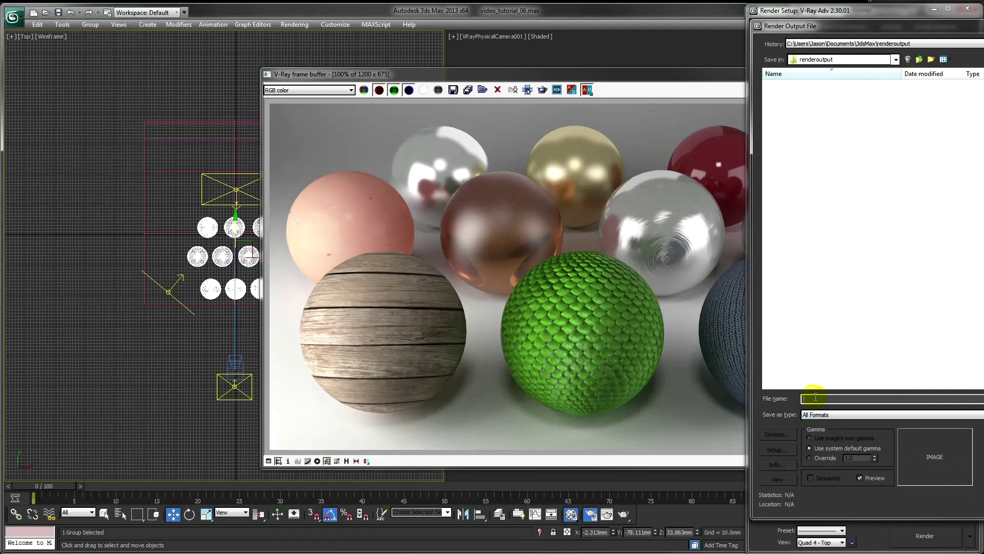
pyautogui.write('studio')
pyautogui.click(831, 414)
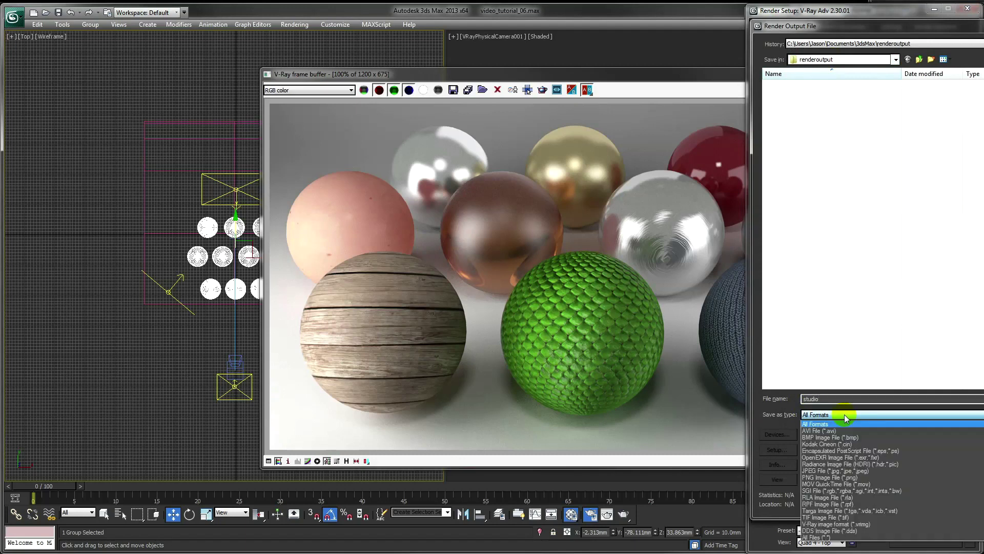
pyautogui.click(842, 457)
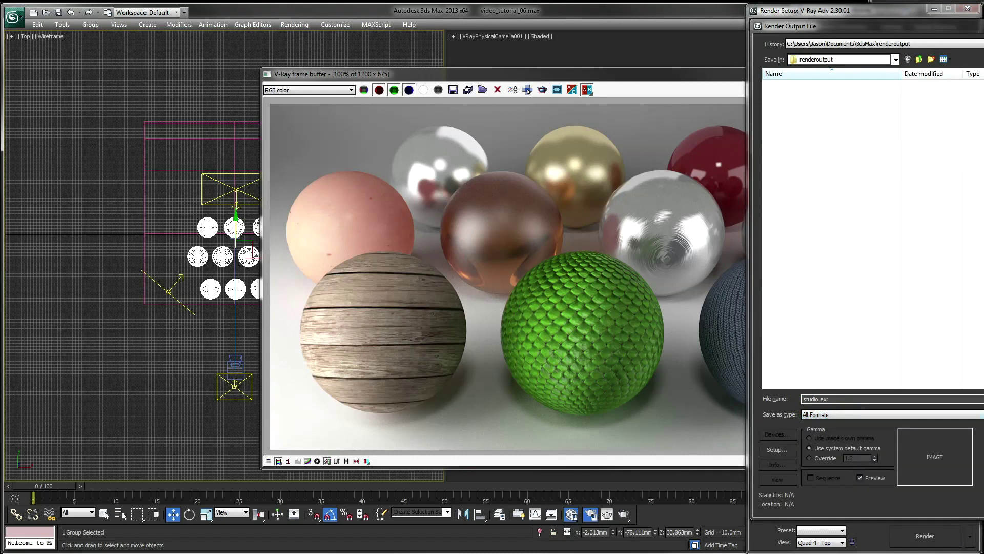
pyautogui.click(810, 458)
pyautogui.write('2.2')
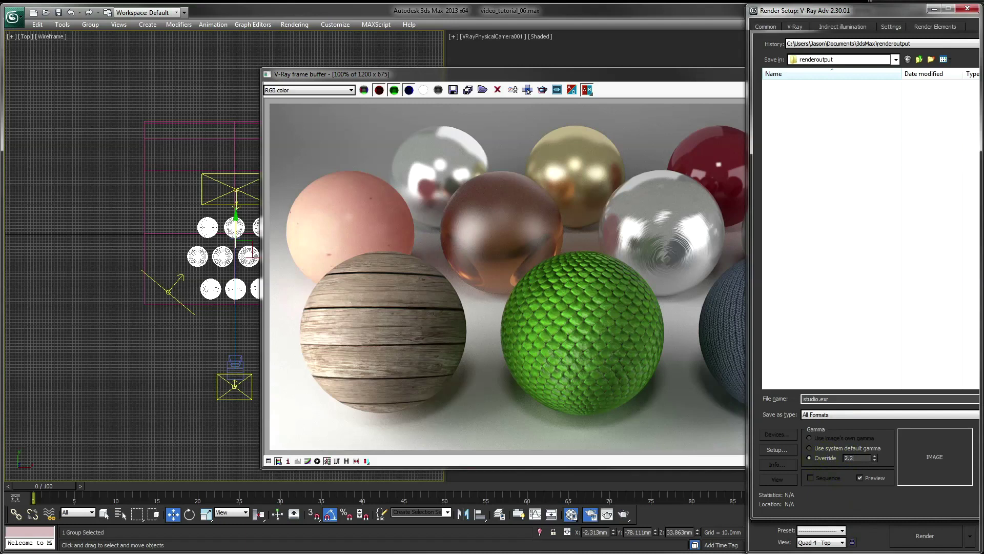
pyautogui.press('Return')
pyautogui.press('Return')
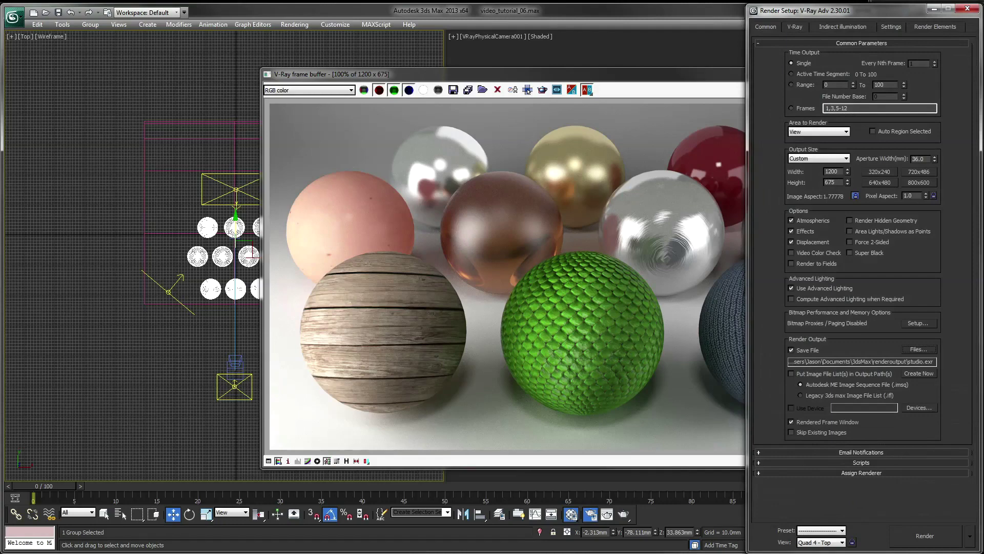
pyautogui.rightClick(595, 51)
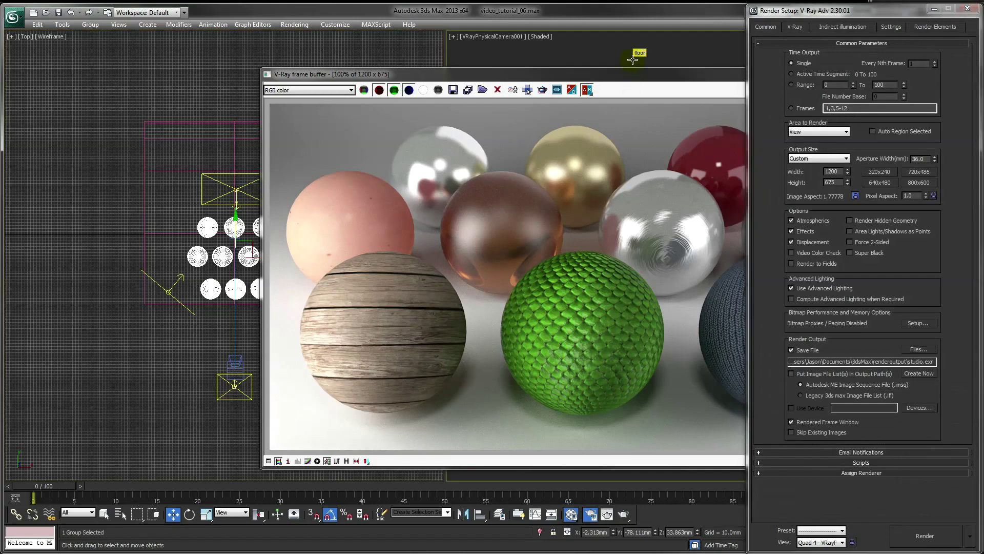
# Render the nine material spheres at 1200 × 675 to studio.exr with their passes.
pyautogui.click(906, 533)
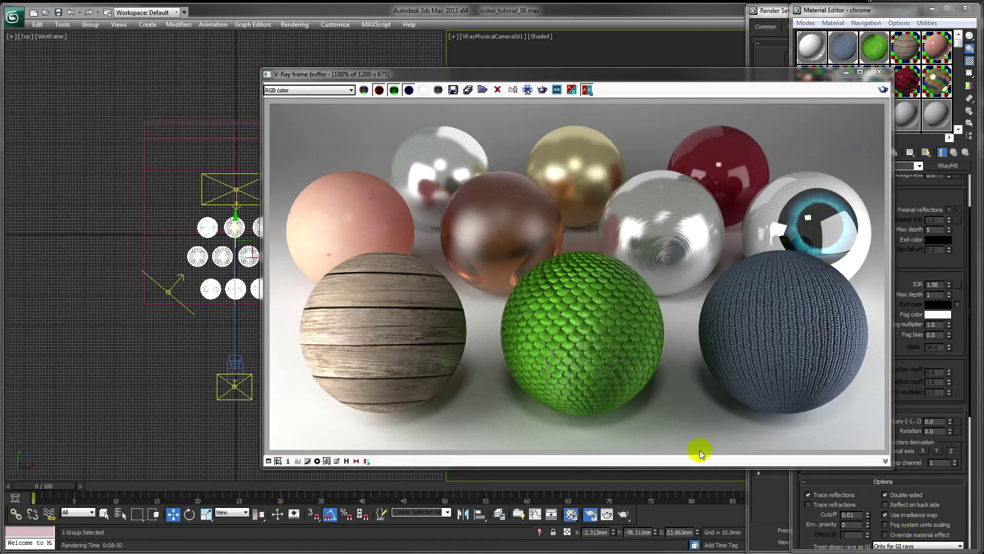
pyautogui.click(322, 92)
pyautogui.click(300, 112)
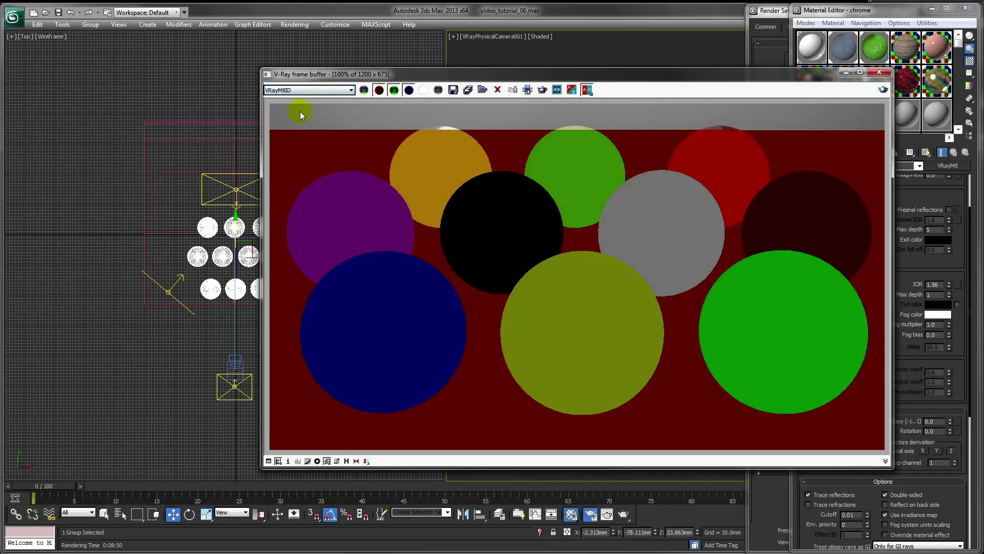
pyautogui.click(303, 90)
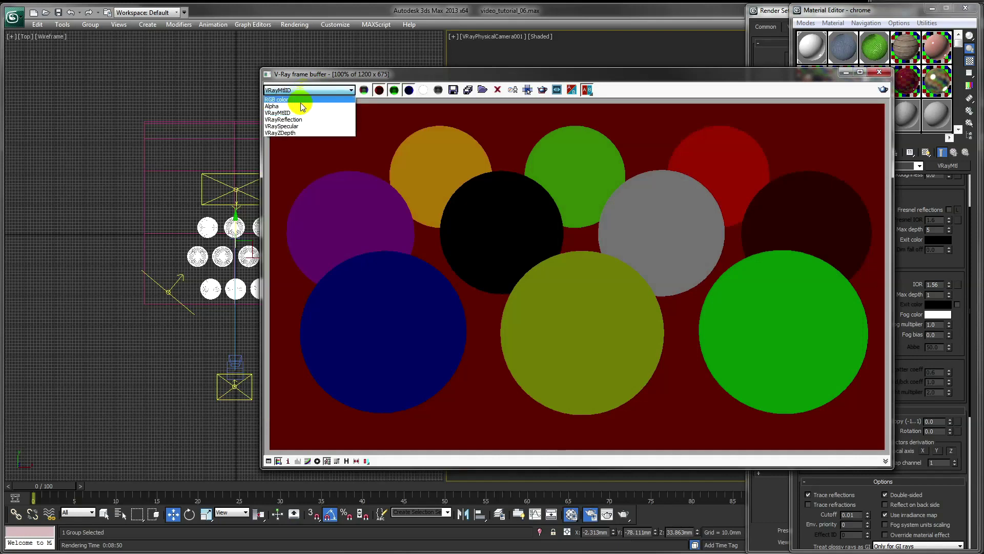
pyautogui.click(302, 120)
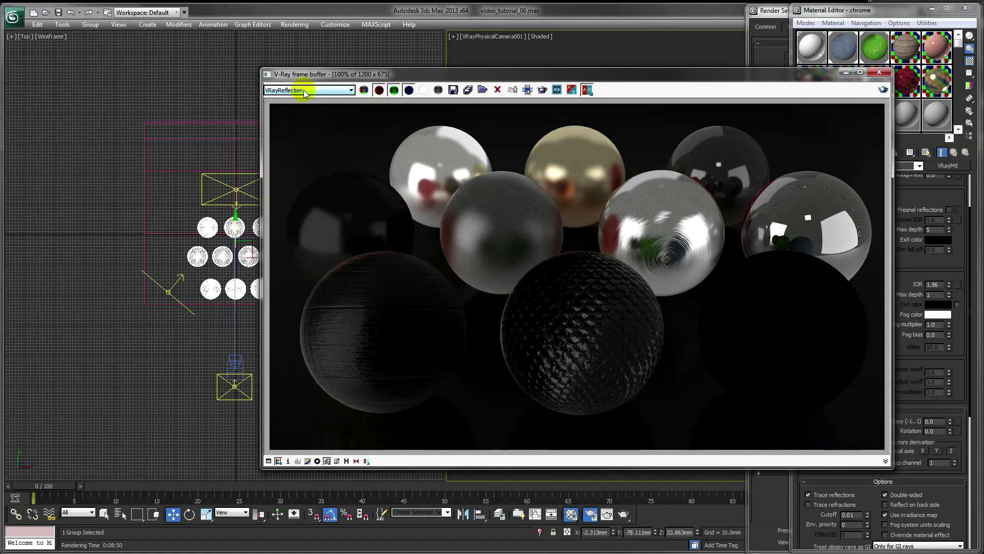
pyautogui.click(304, 91)
pyautogui.click(296, 127)
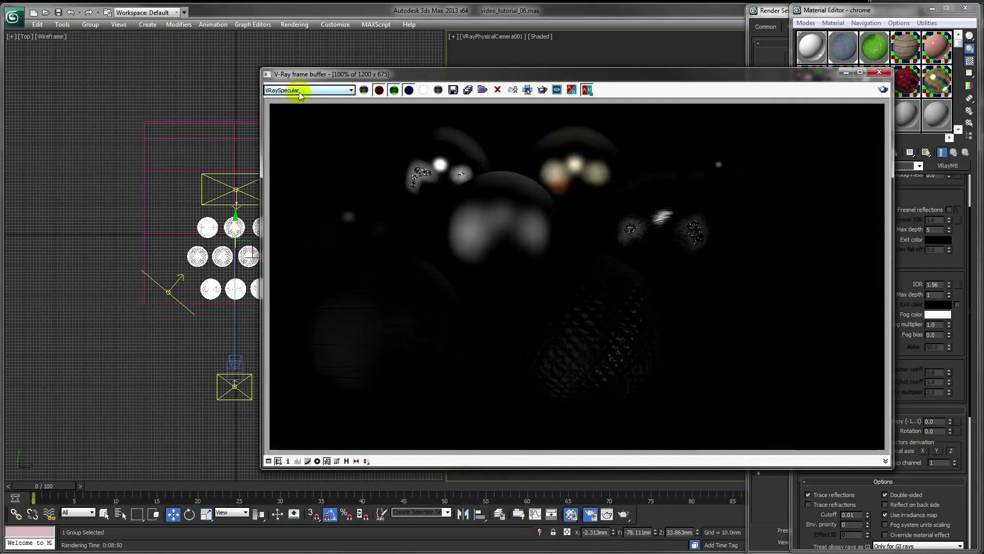
pyautogui.click(300, 92)
pyautogui.click(295, 130)
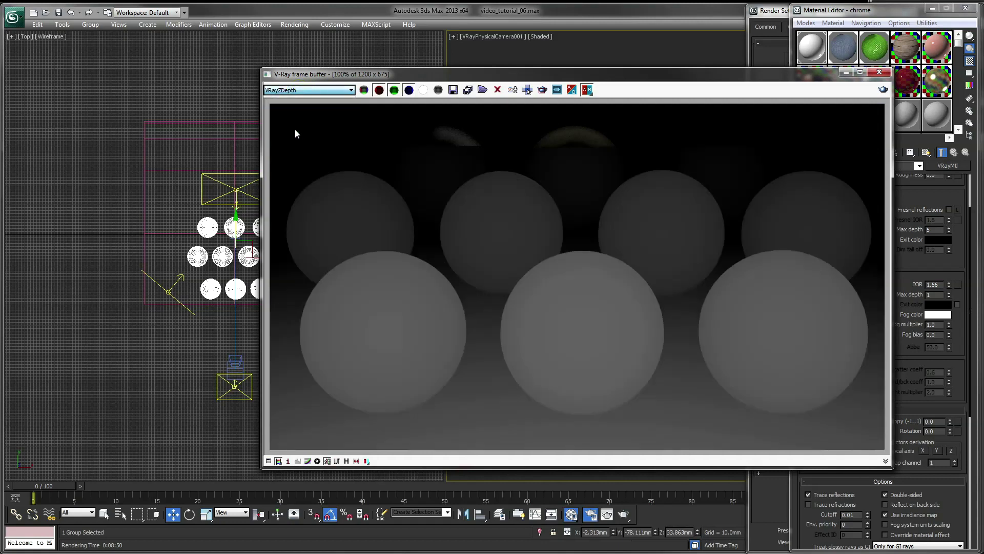
pyautogui.click(297, 91)
pyautogui.click(297, 98)
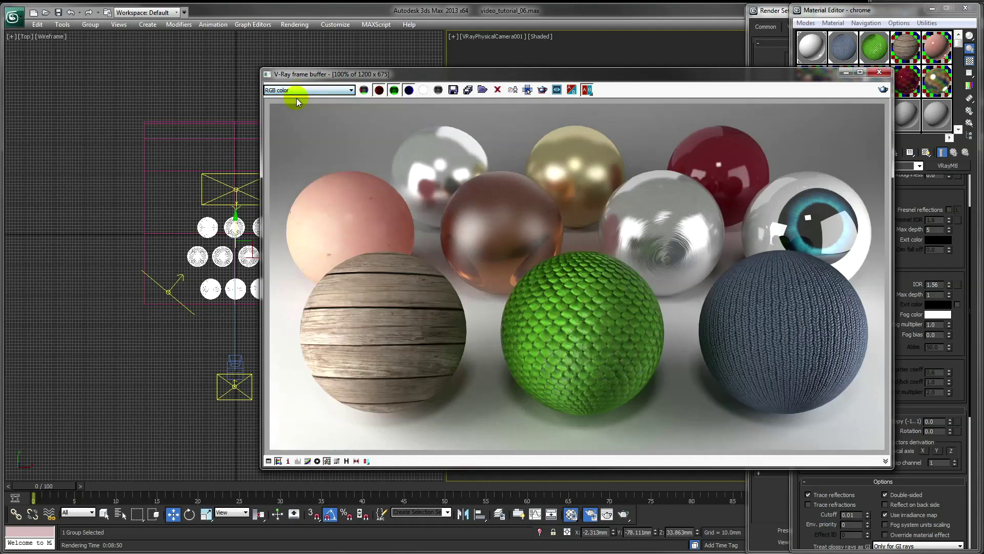